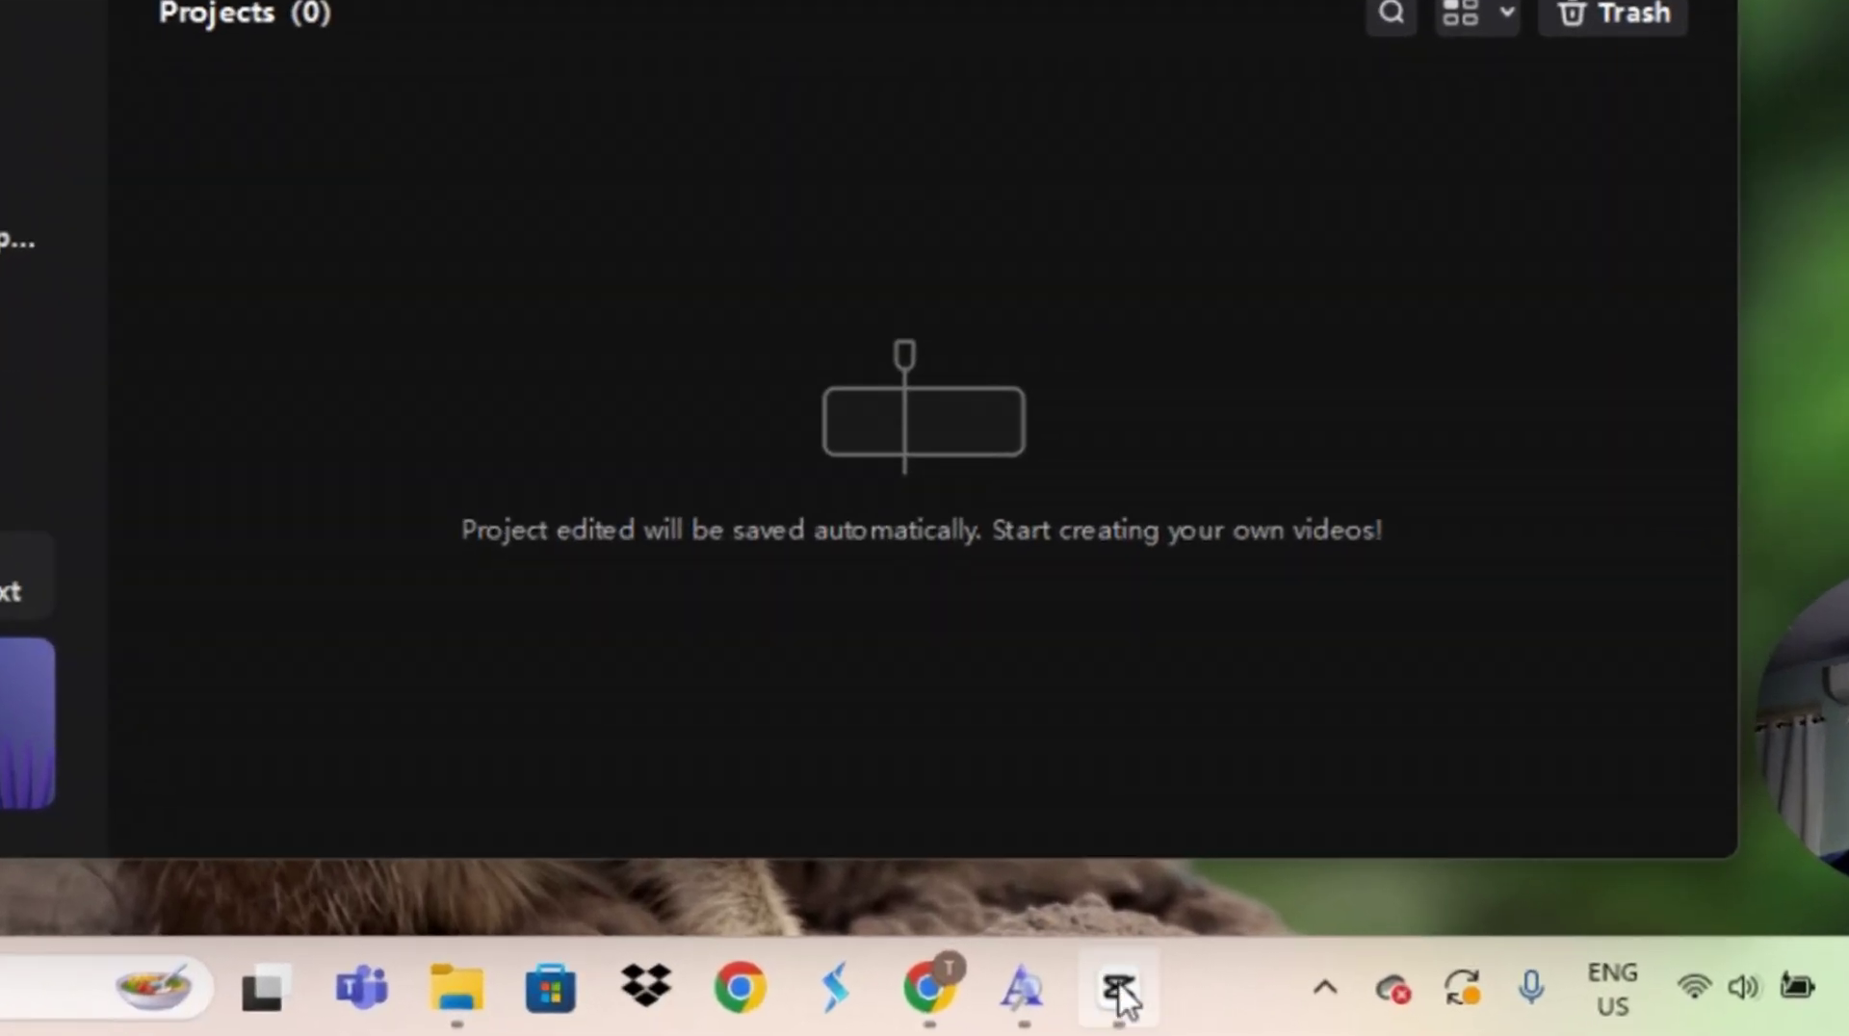
# Step: Close the CapCut window using its taskbar icon's right-click menu
pyautogui.moveTo(1181, 1007)
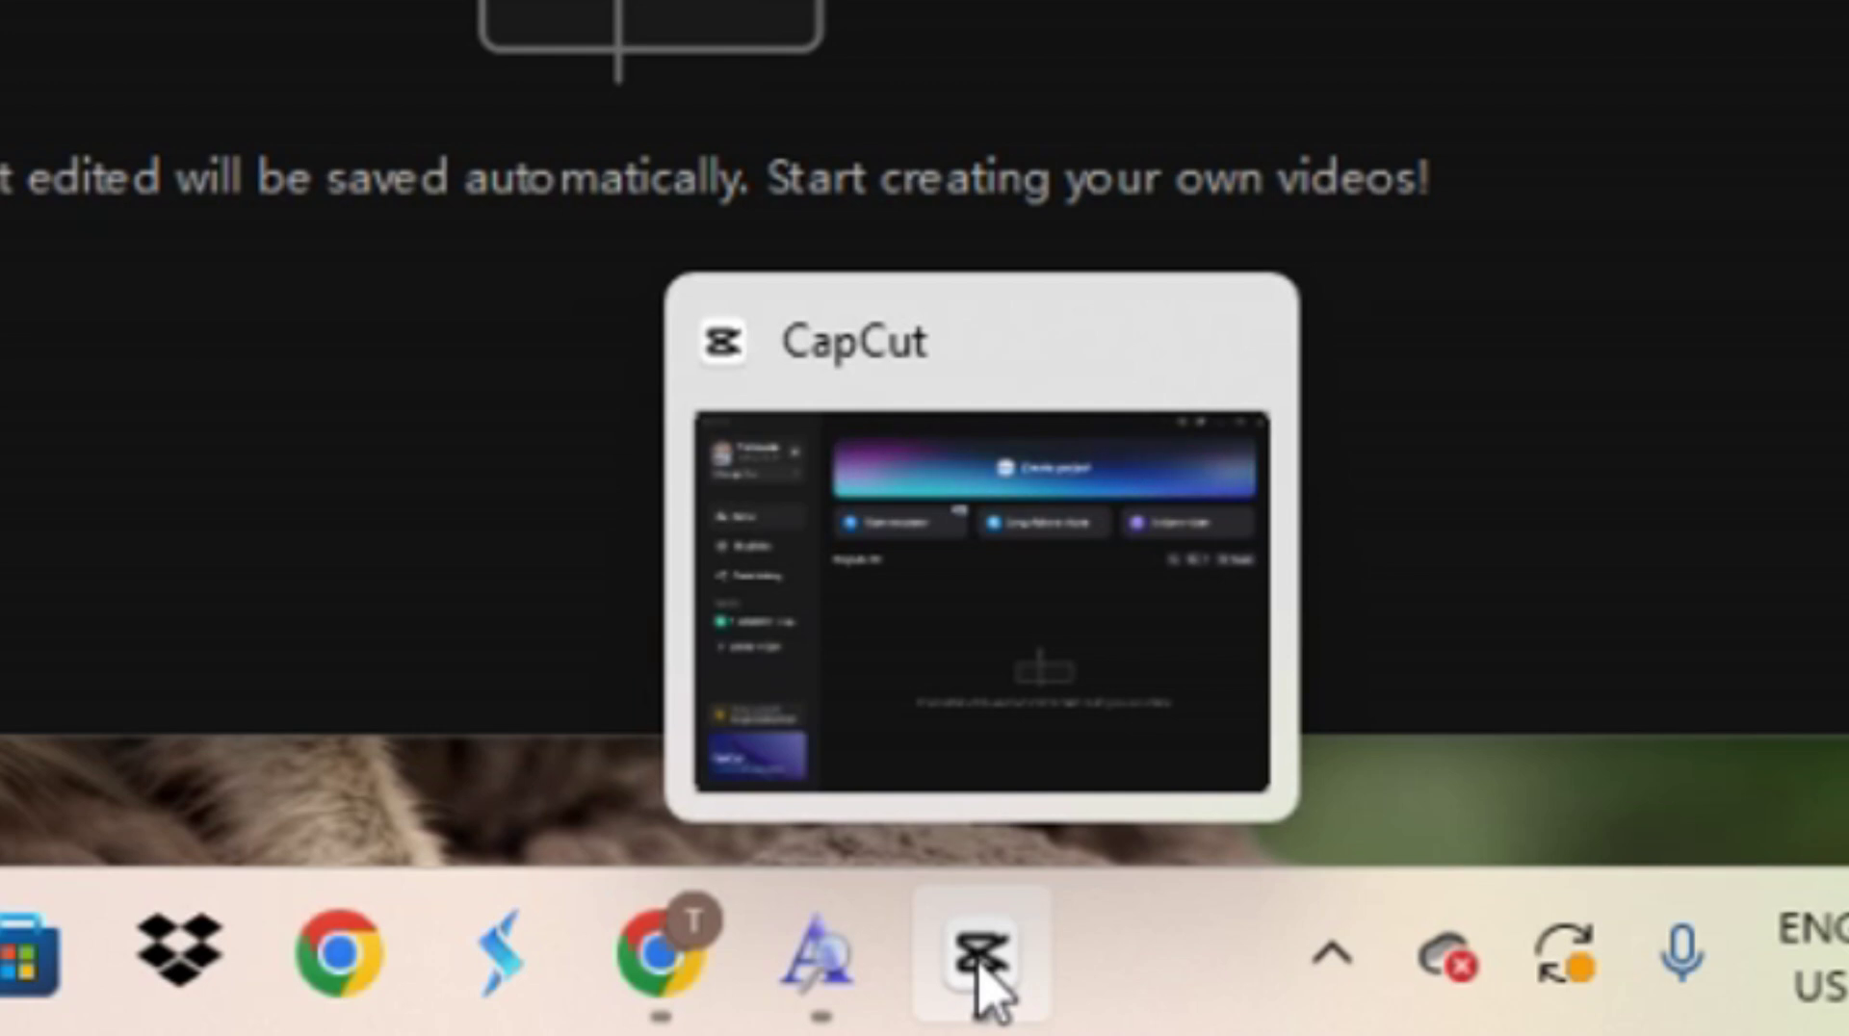
pyautogui.rightClick(978, 963)
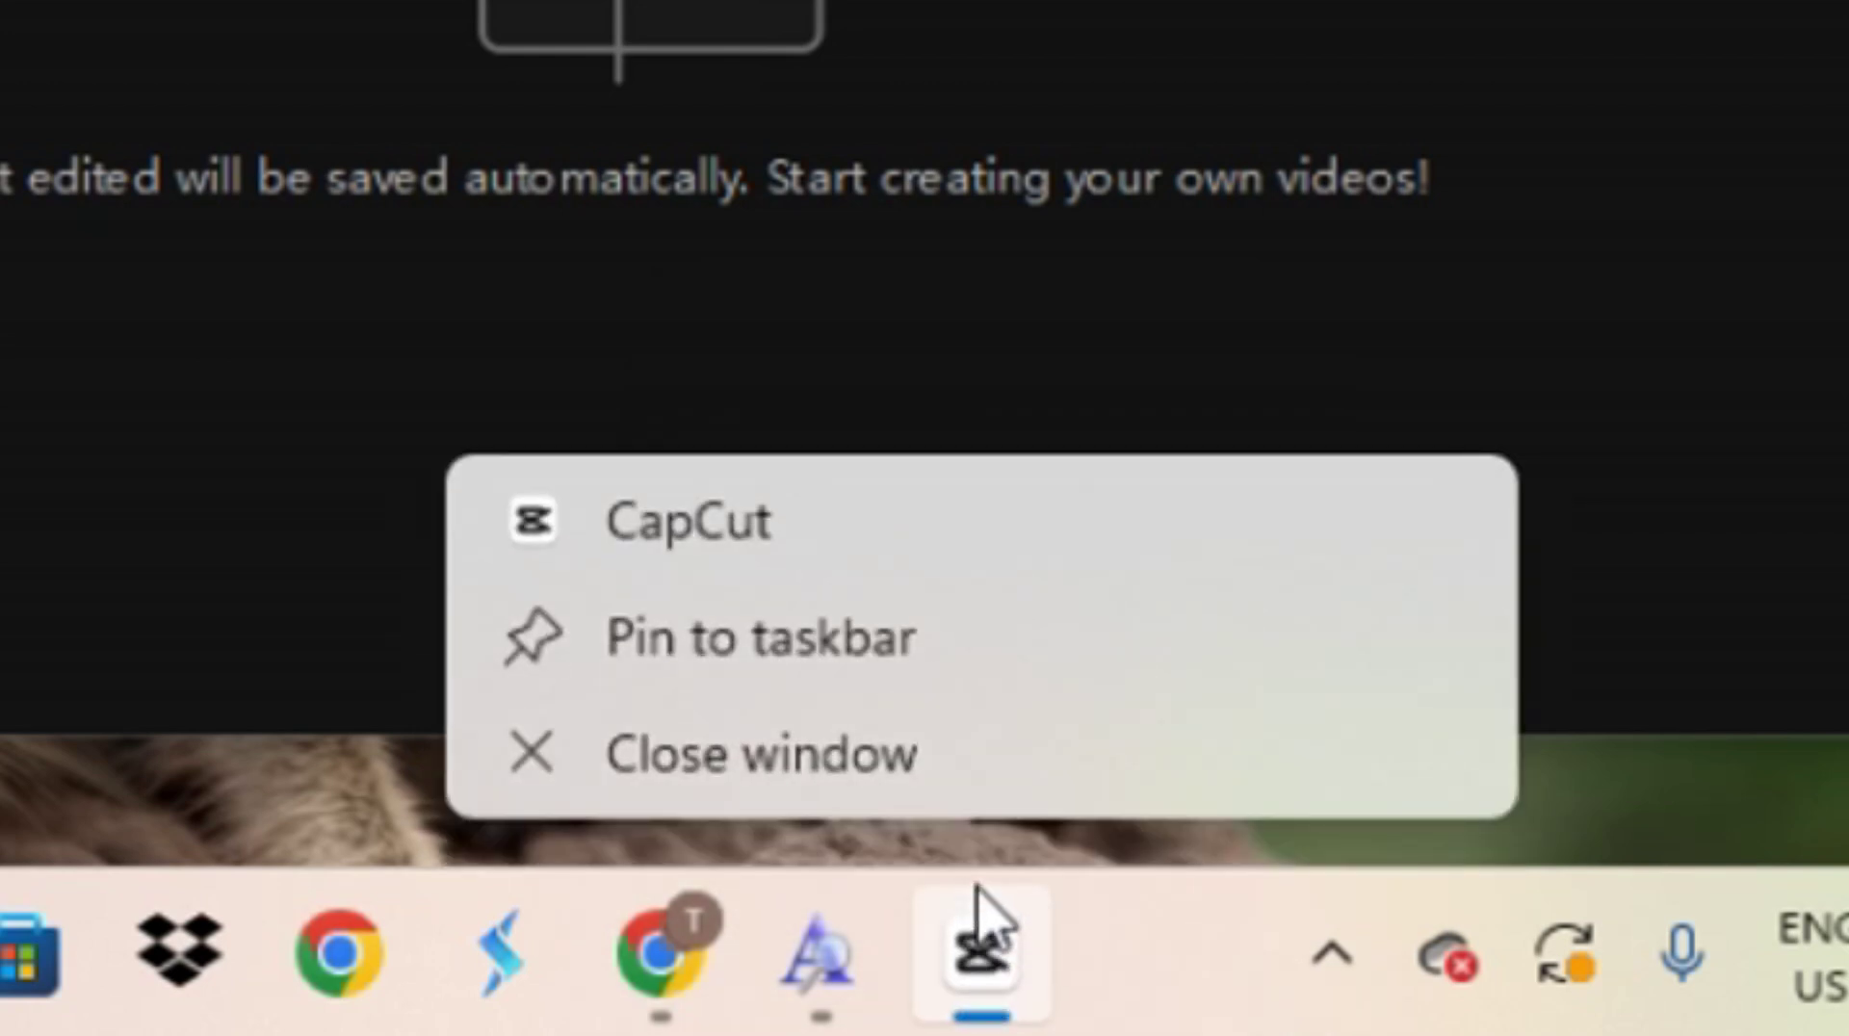
pyautogui.click(881, 778)
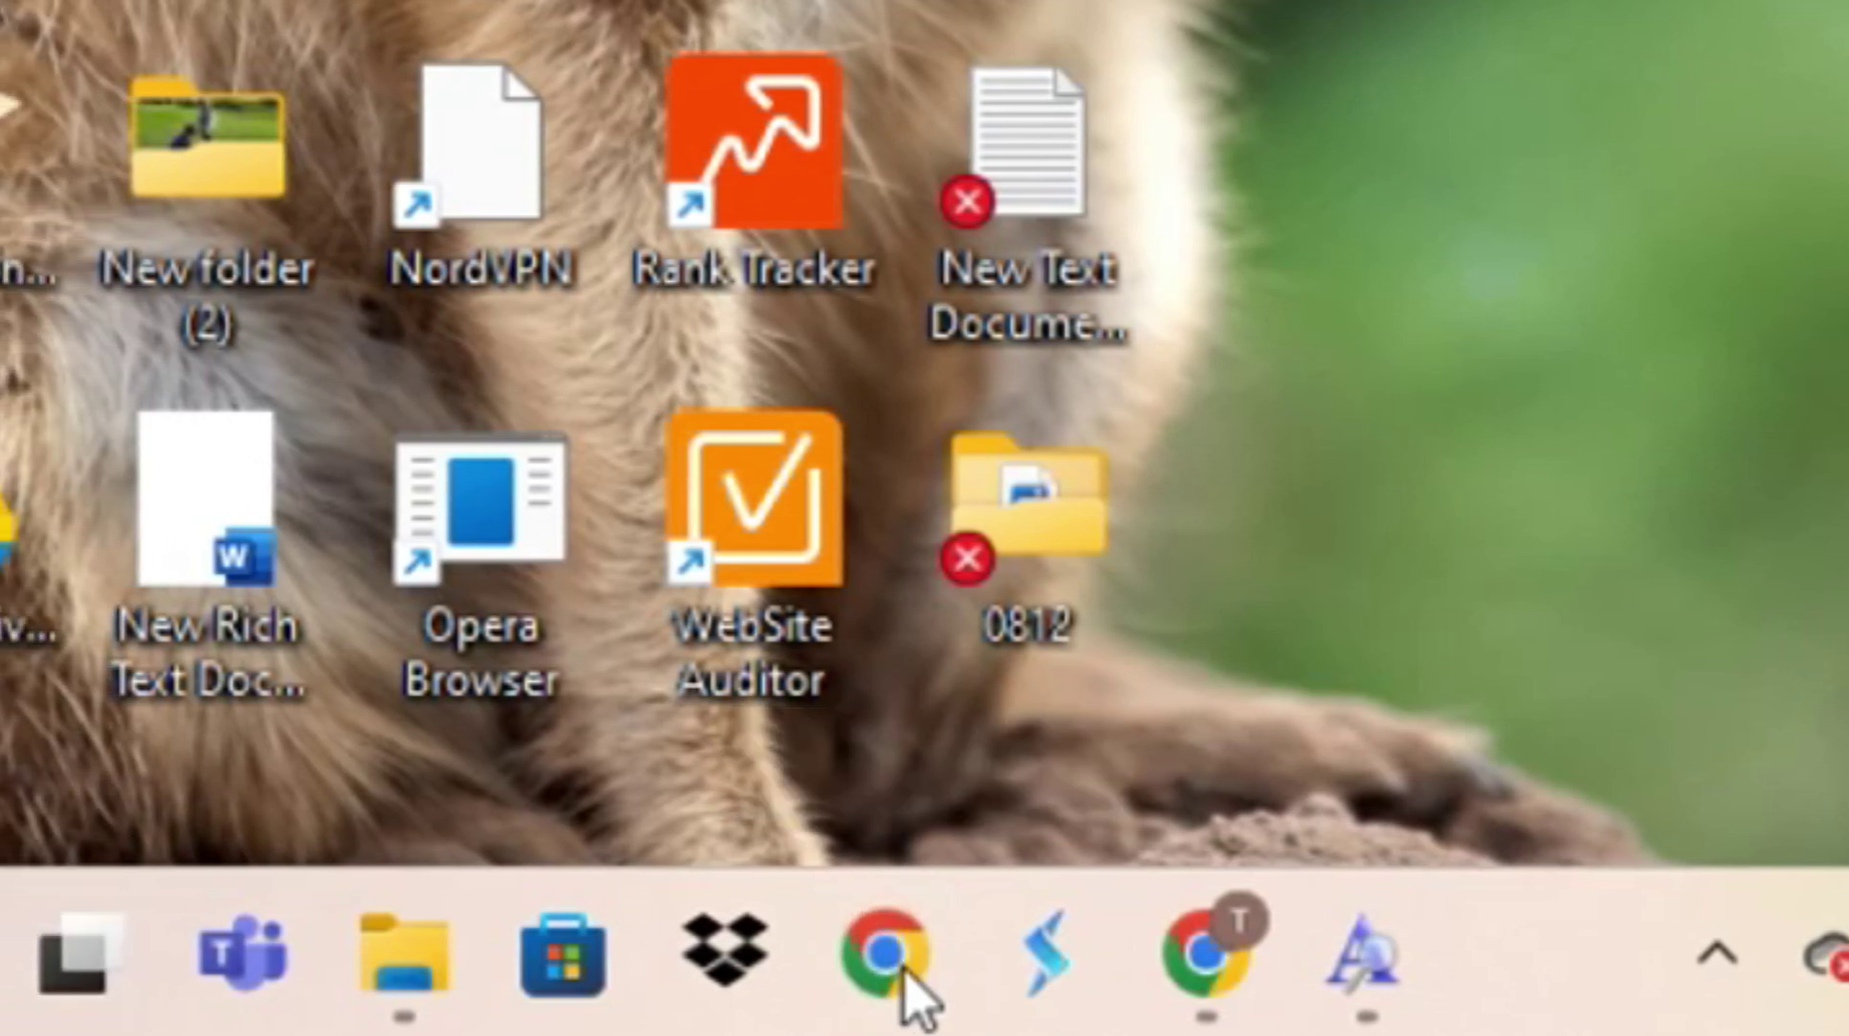
# Step: Search Google in Chrome for 'dafont'
pyautogui.click(896, 964)
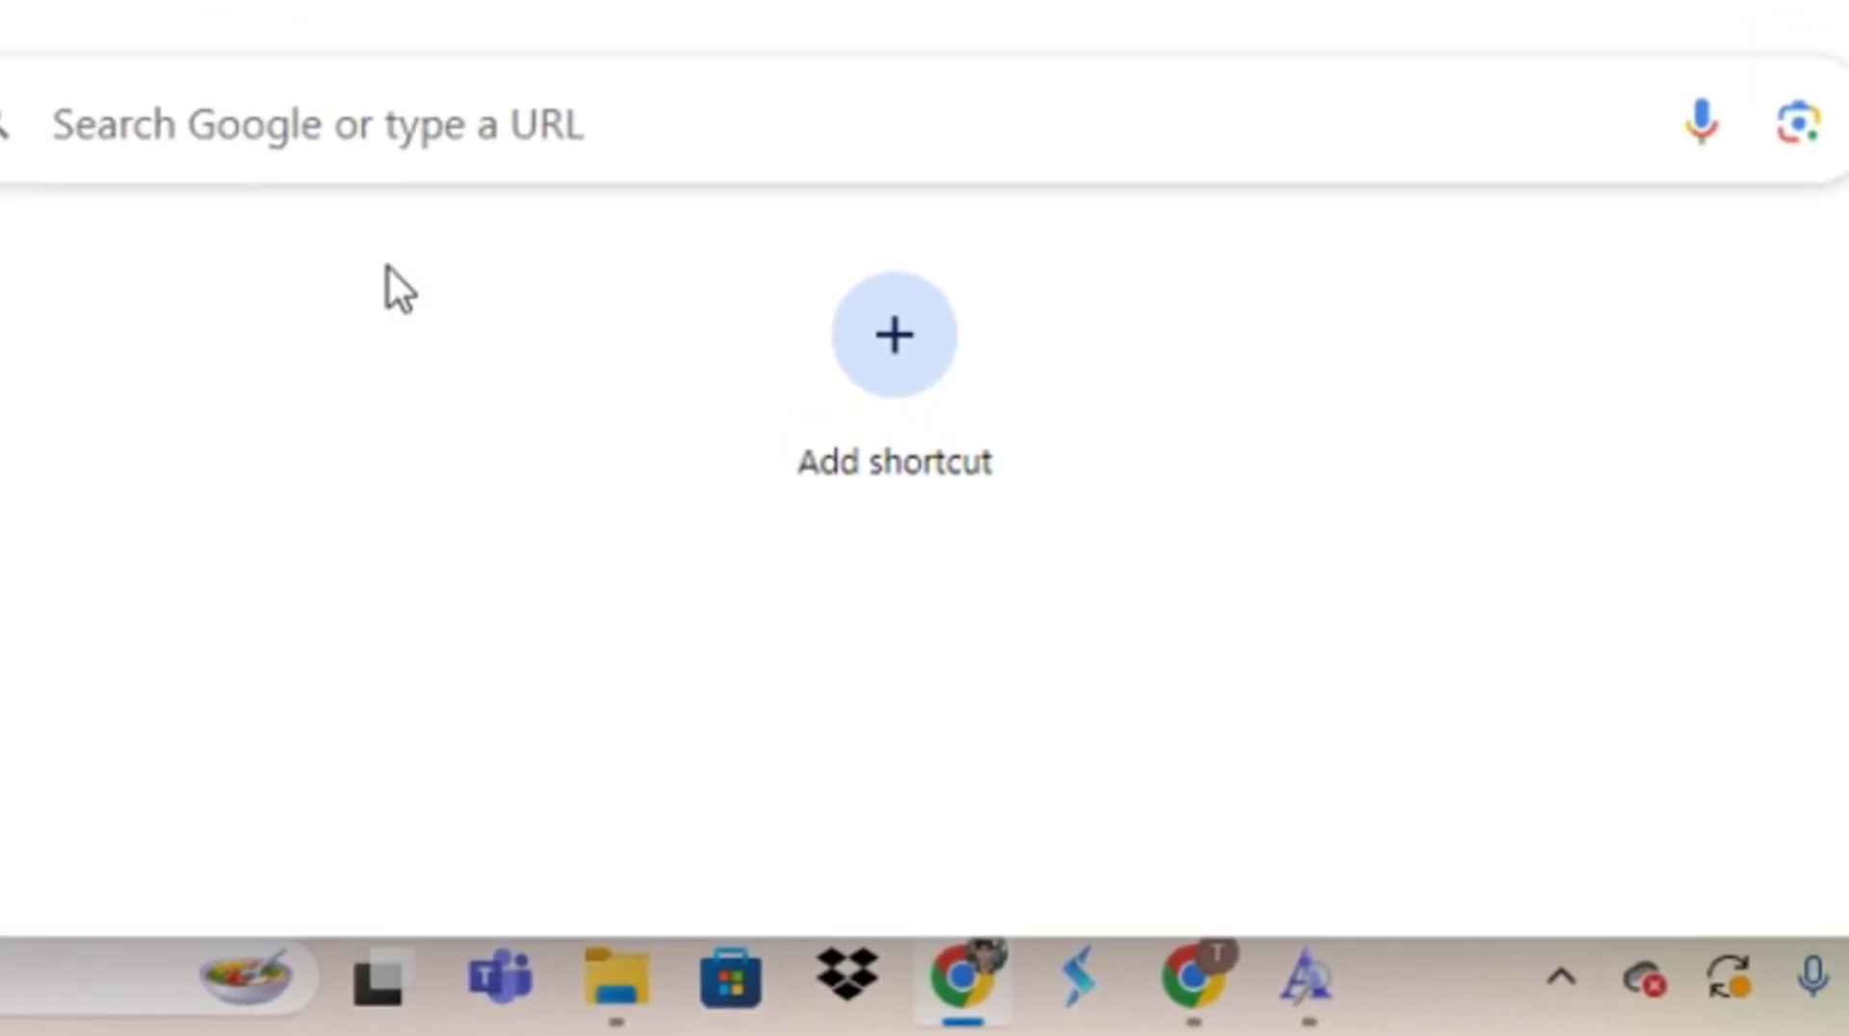
pyautogui.click(546, 352)
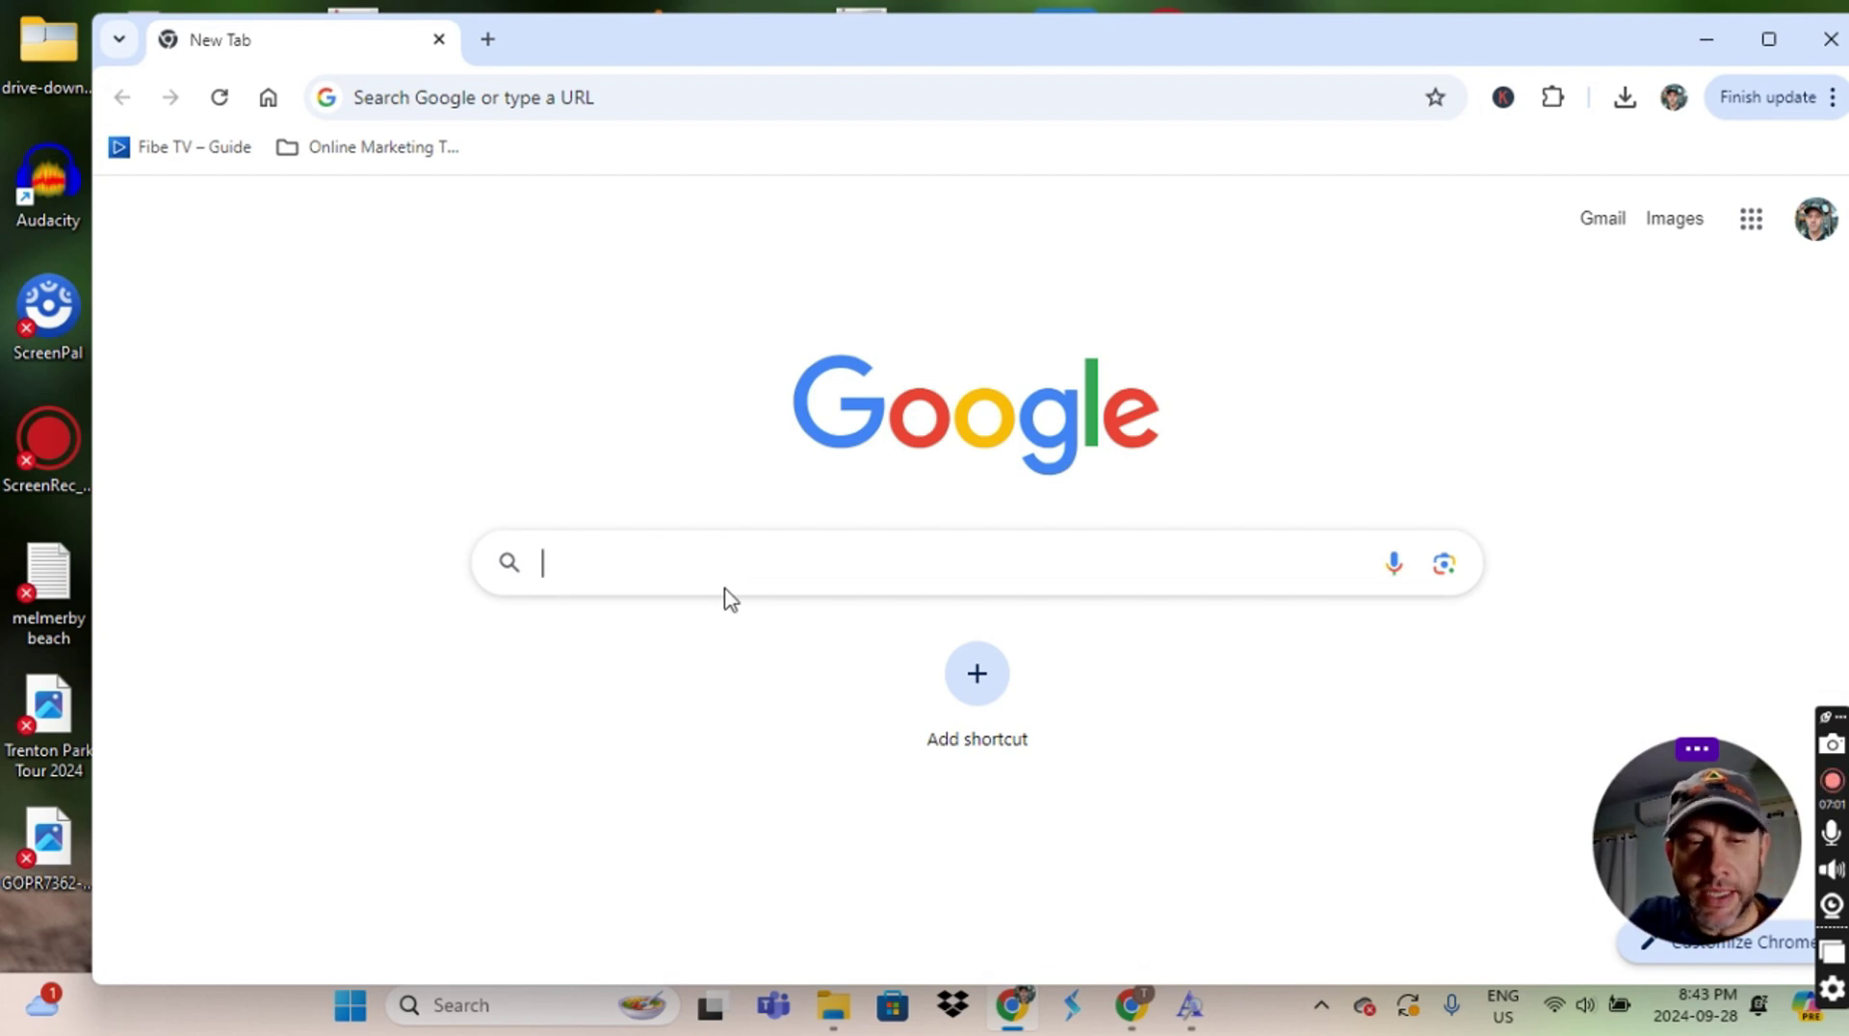
pyautogui.write('daf')
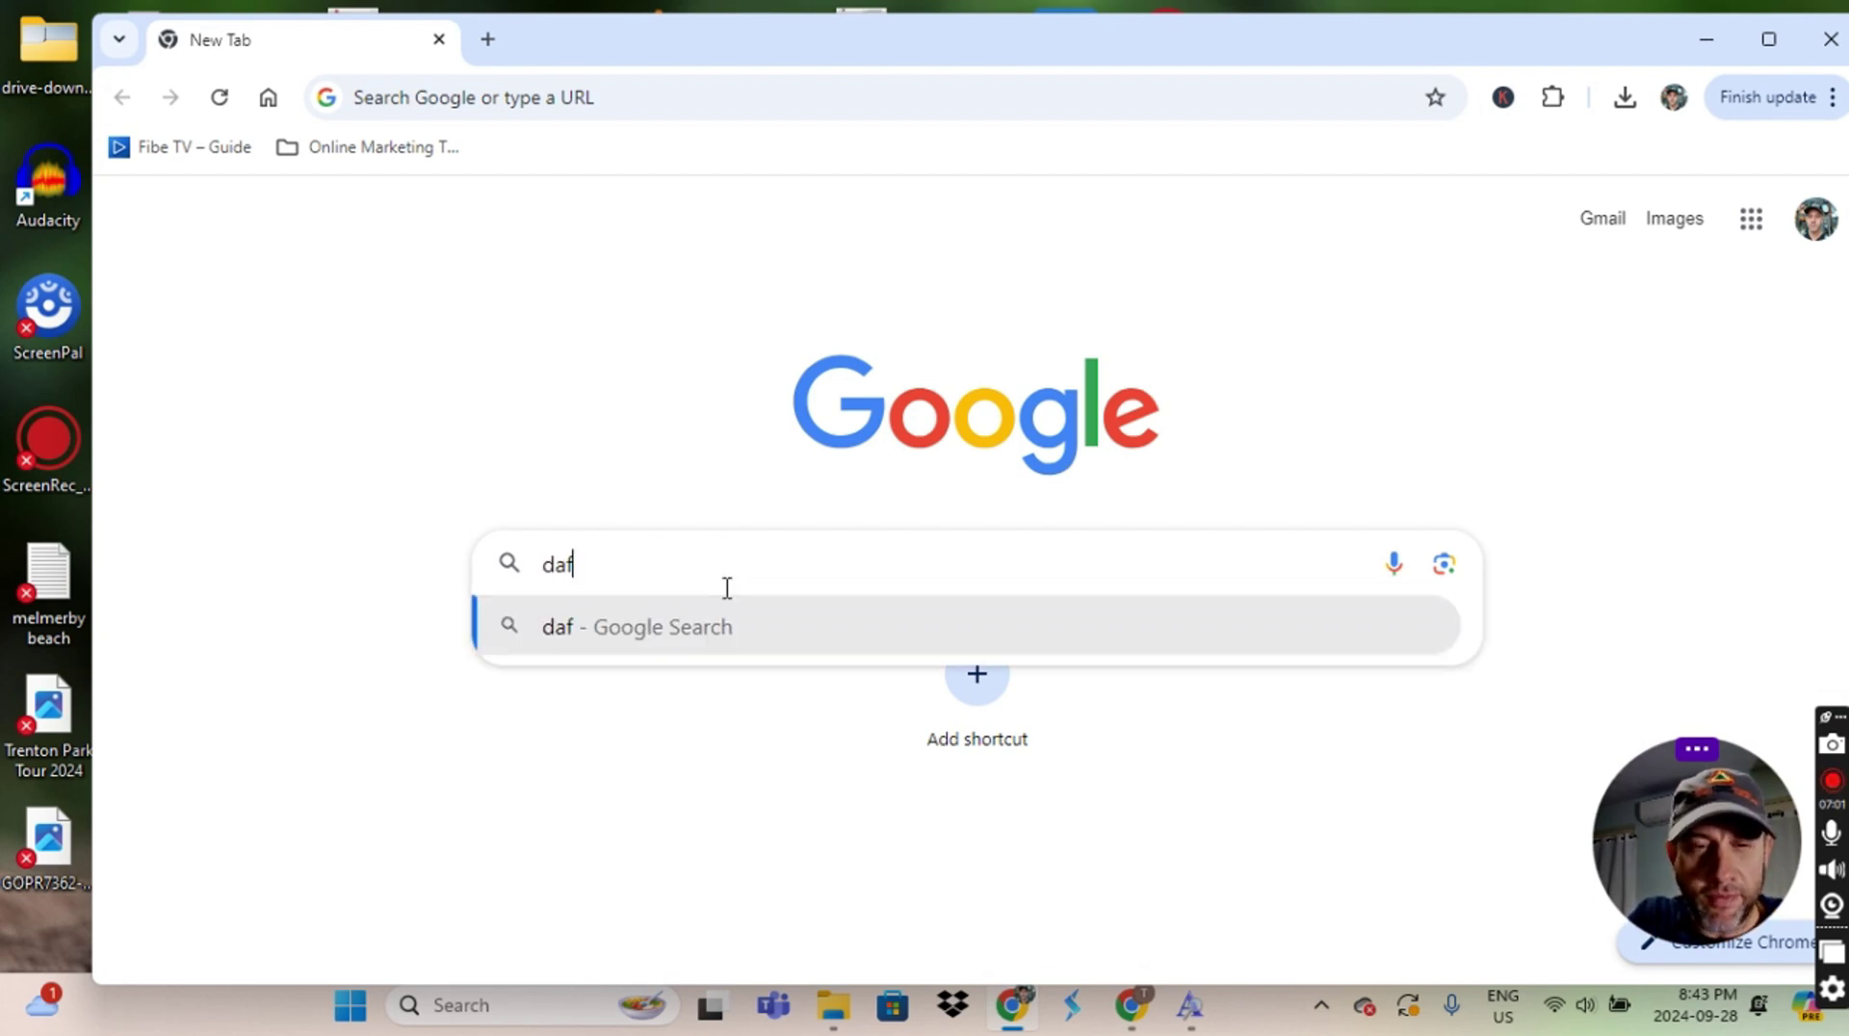
pyautogui.write('ont')
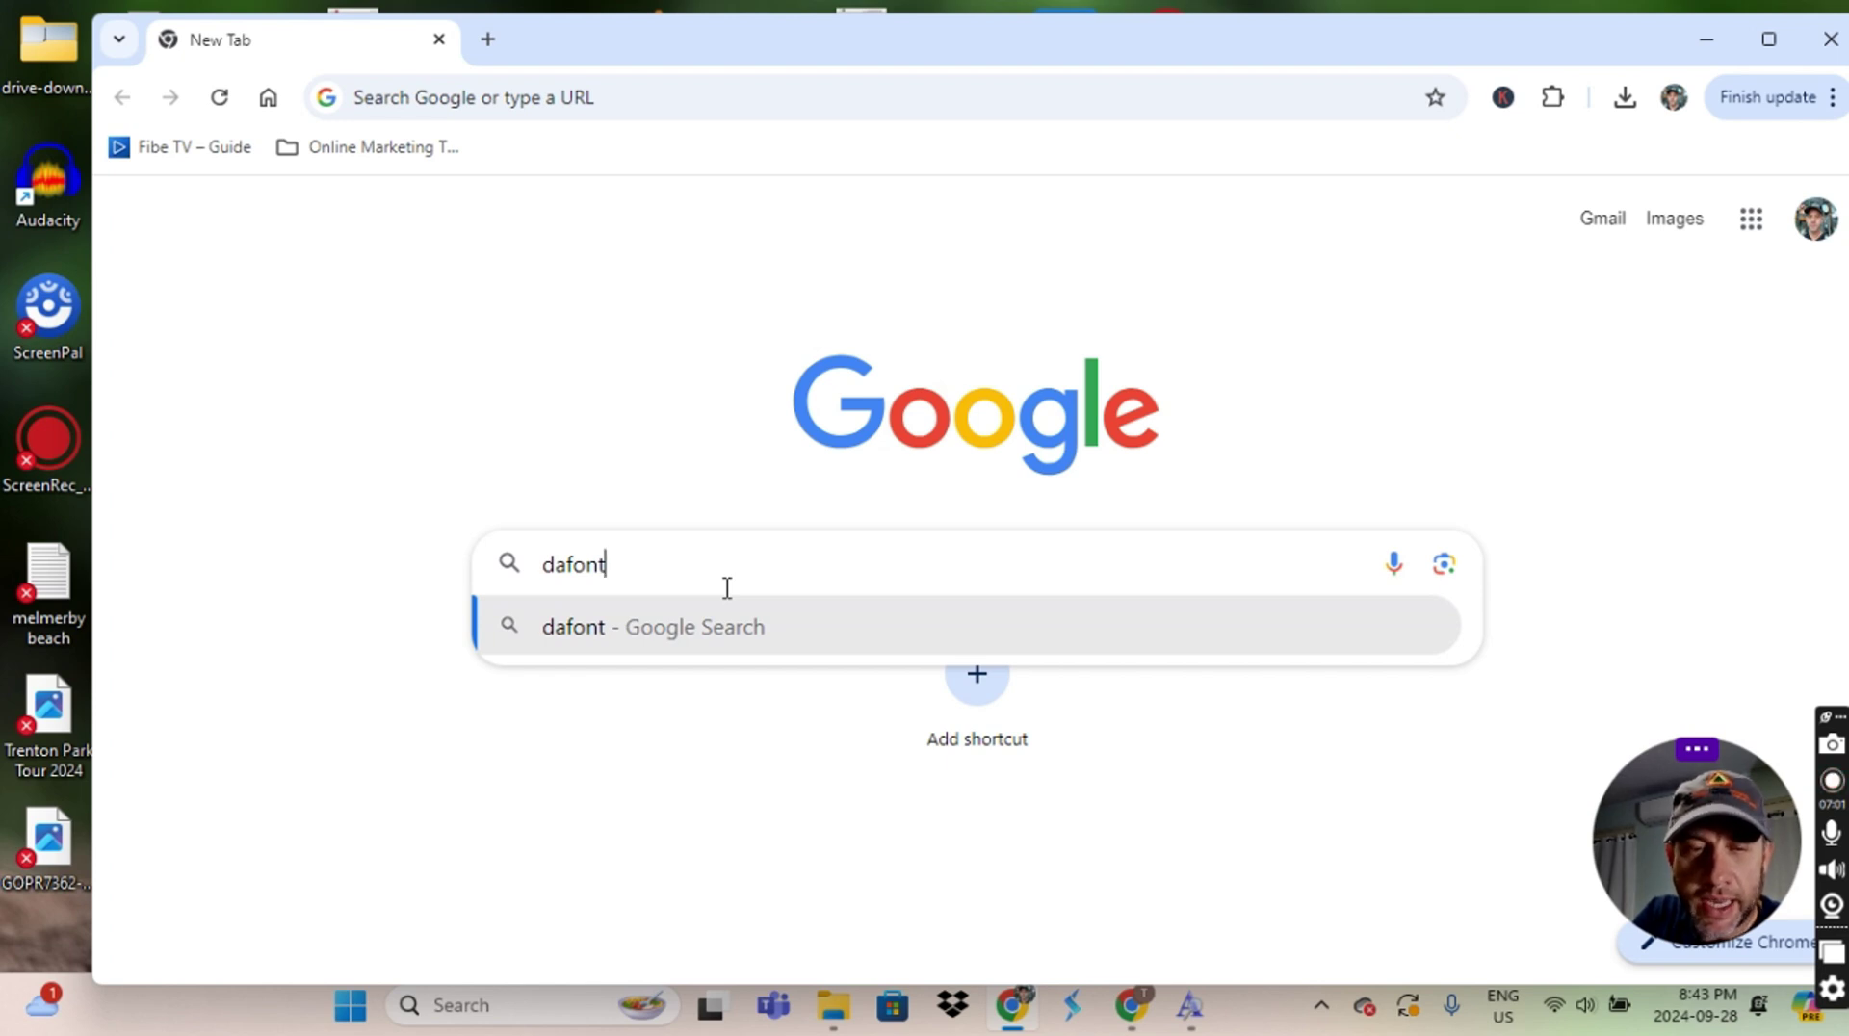
pyautogui.press('Return')
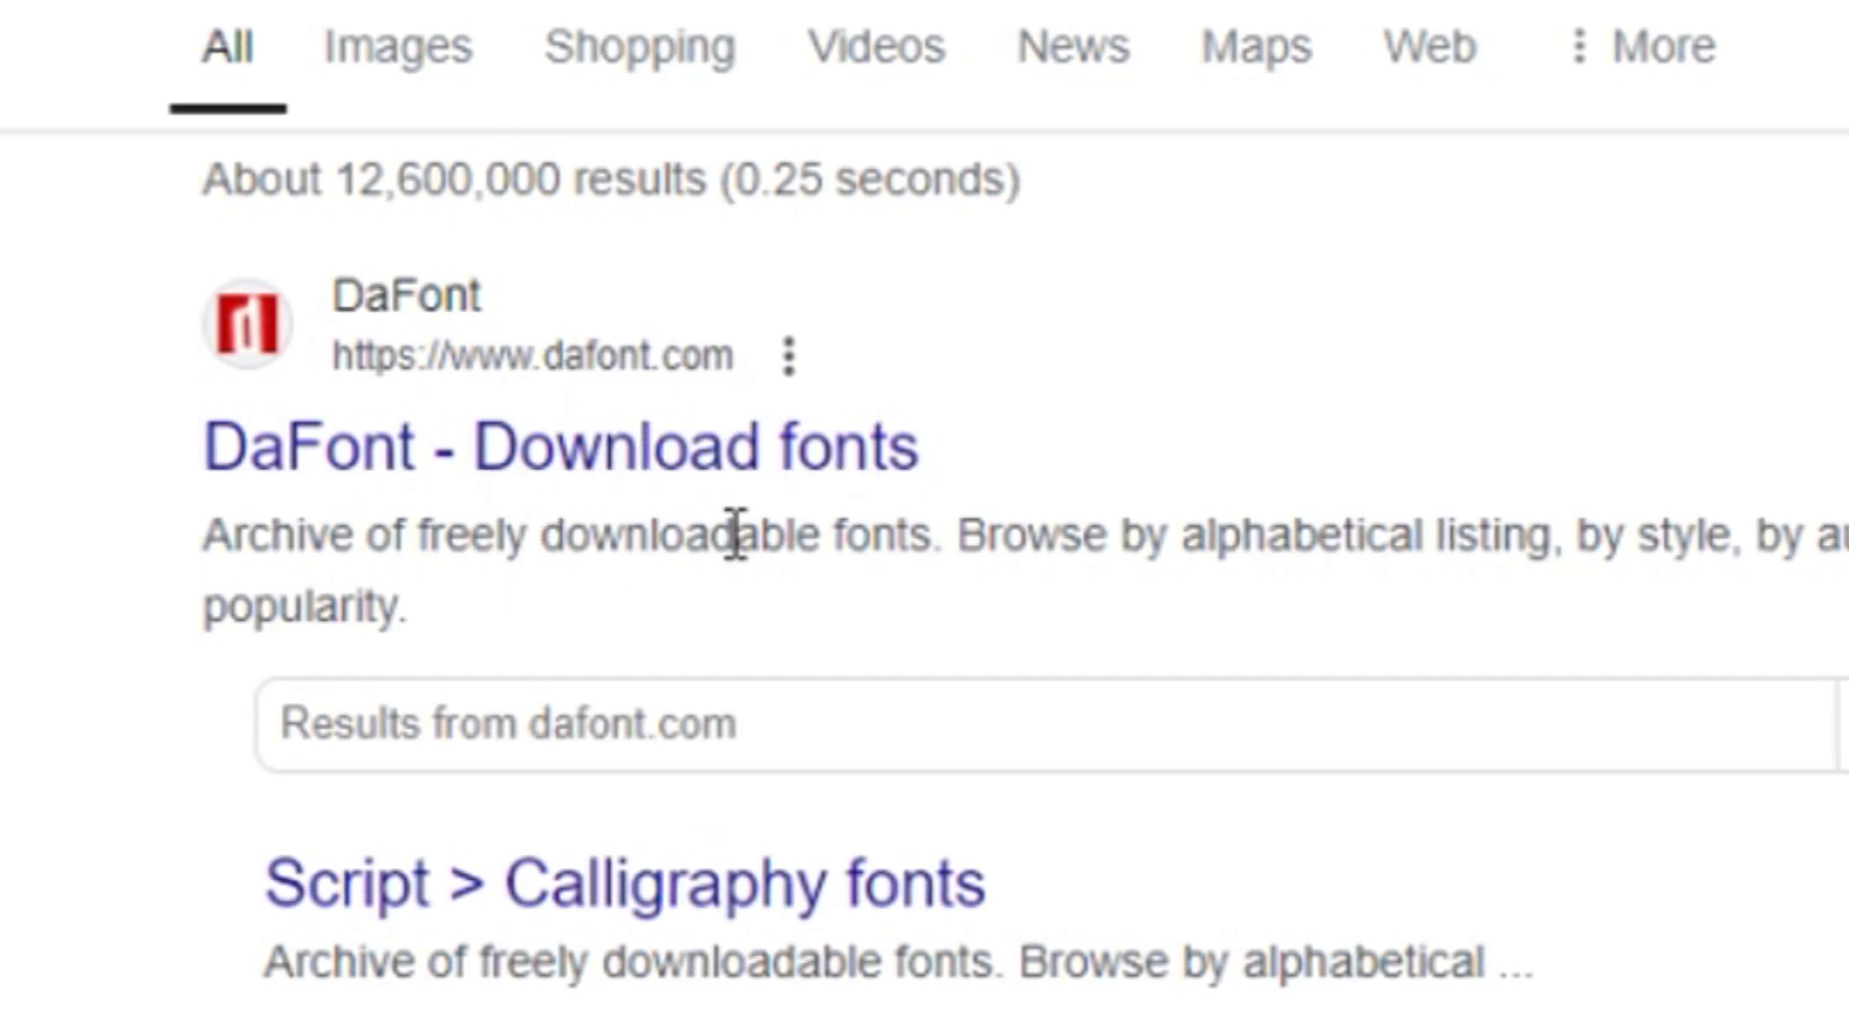
# Step: Open dafont.com and download Long Beach from the Recently added fonts list
pyautogui.click(677, 473)
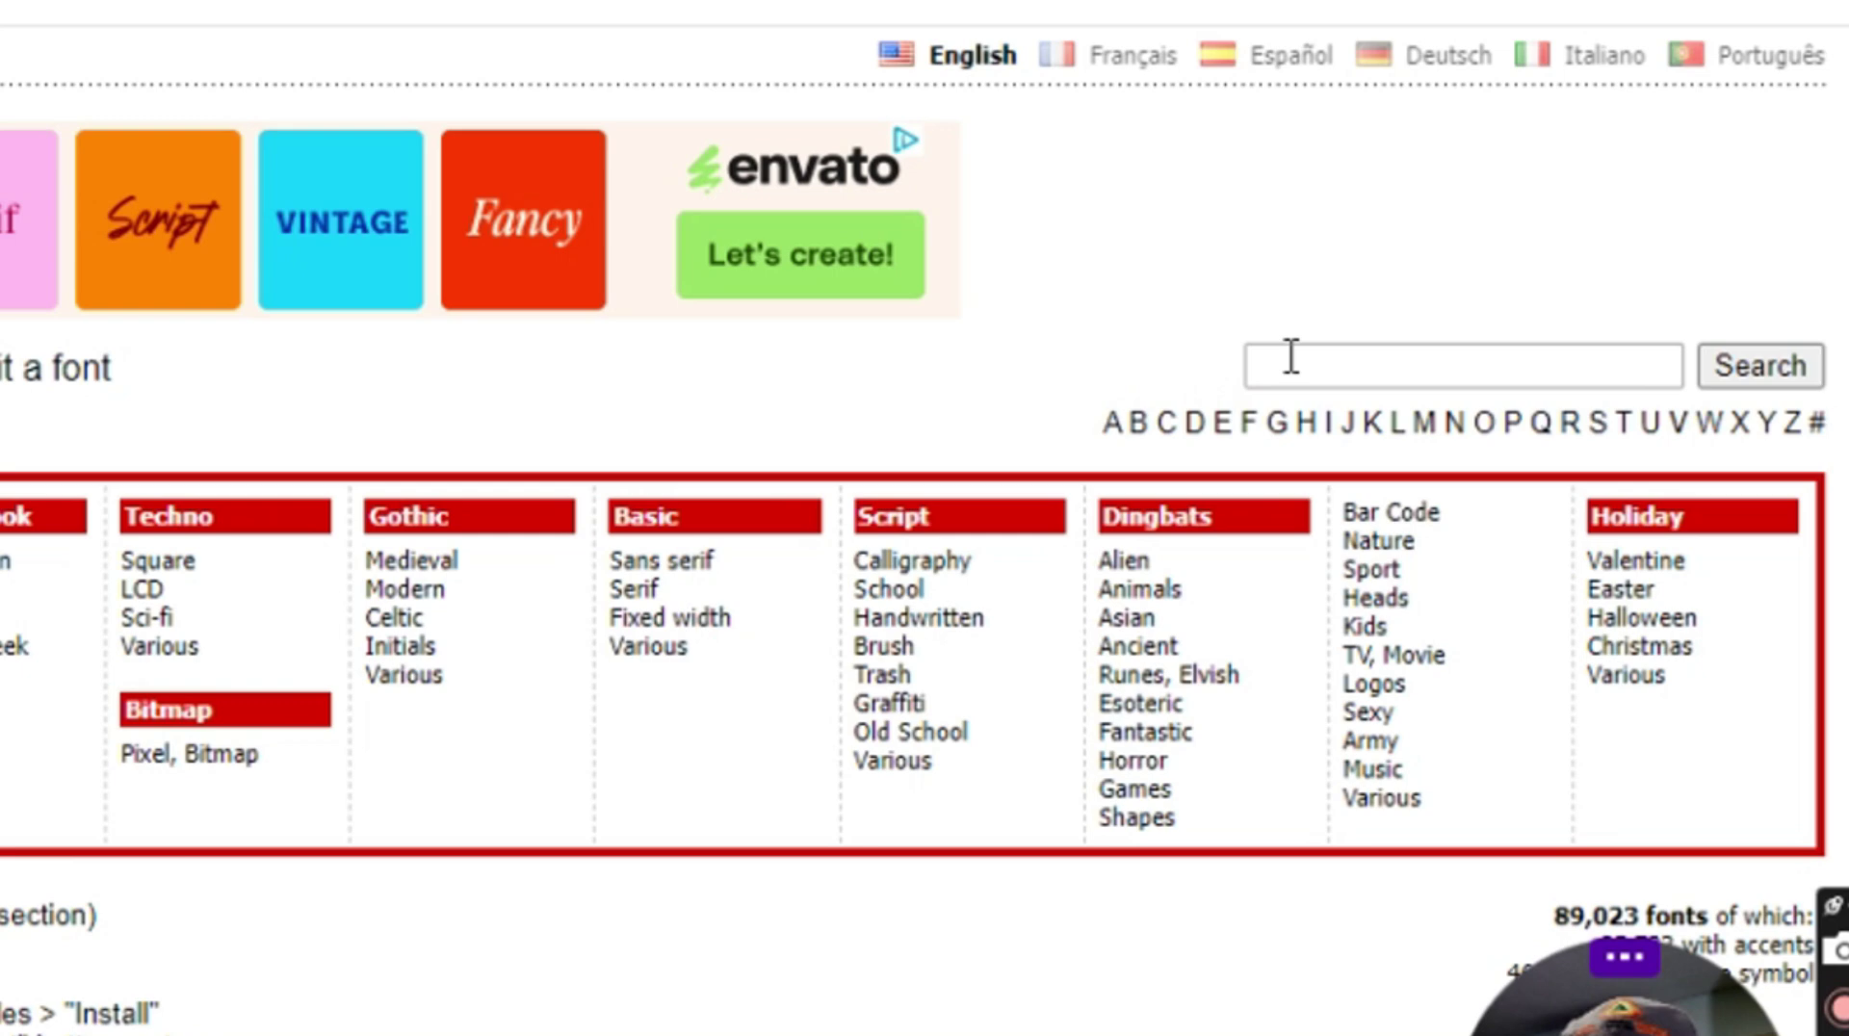
pyautogui.click(1491, 379)
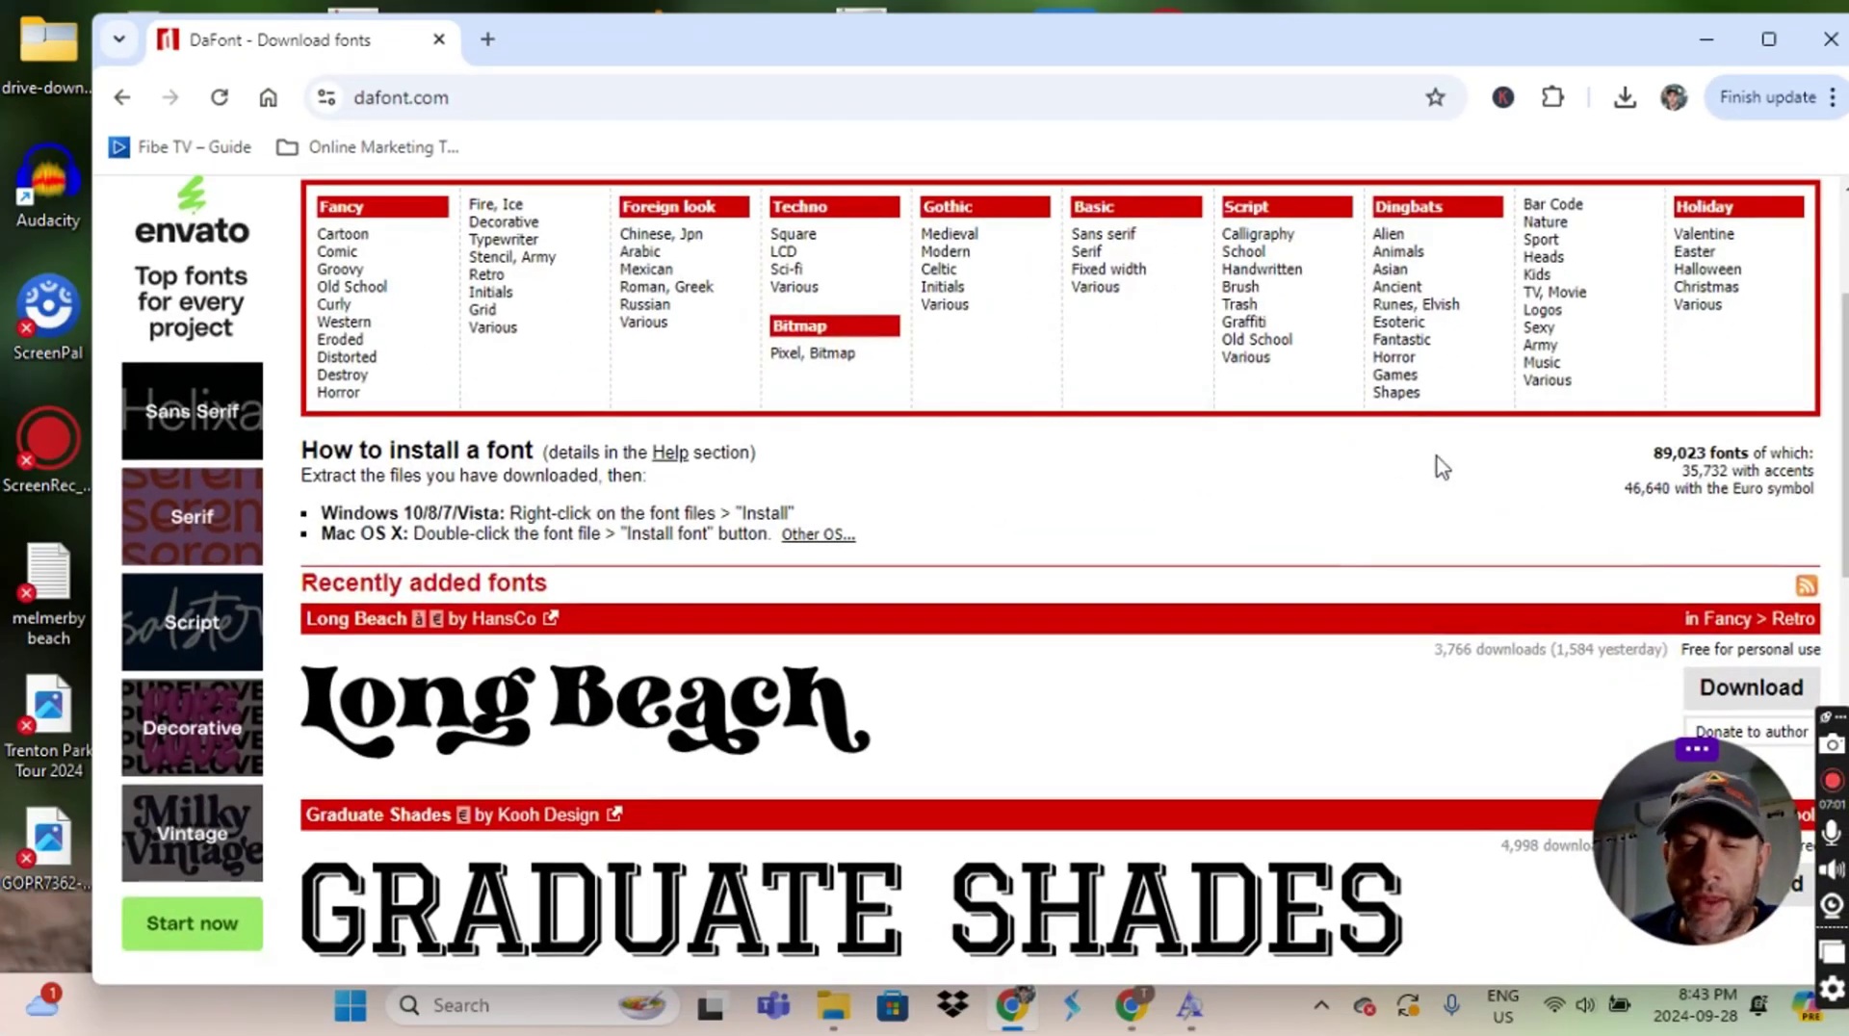
pyautogui.scroll(-2, 1368, 472)
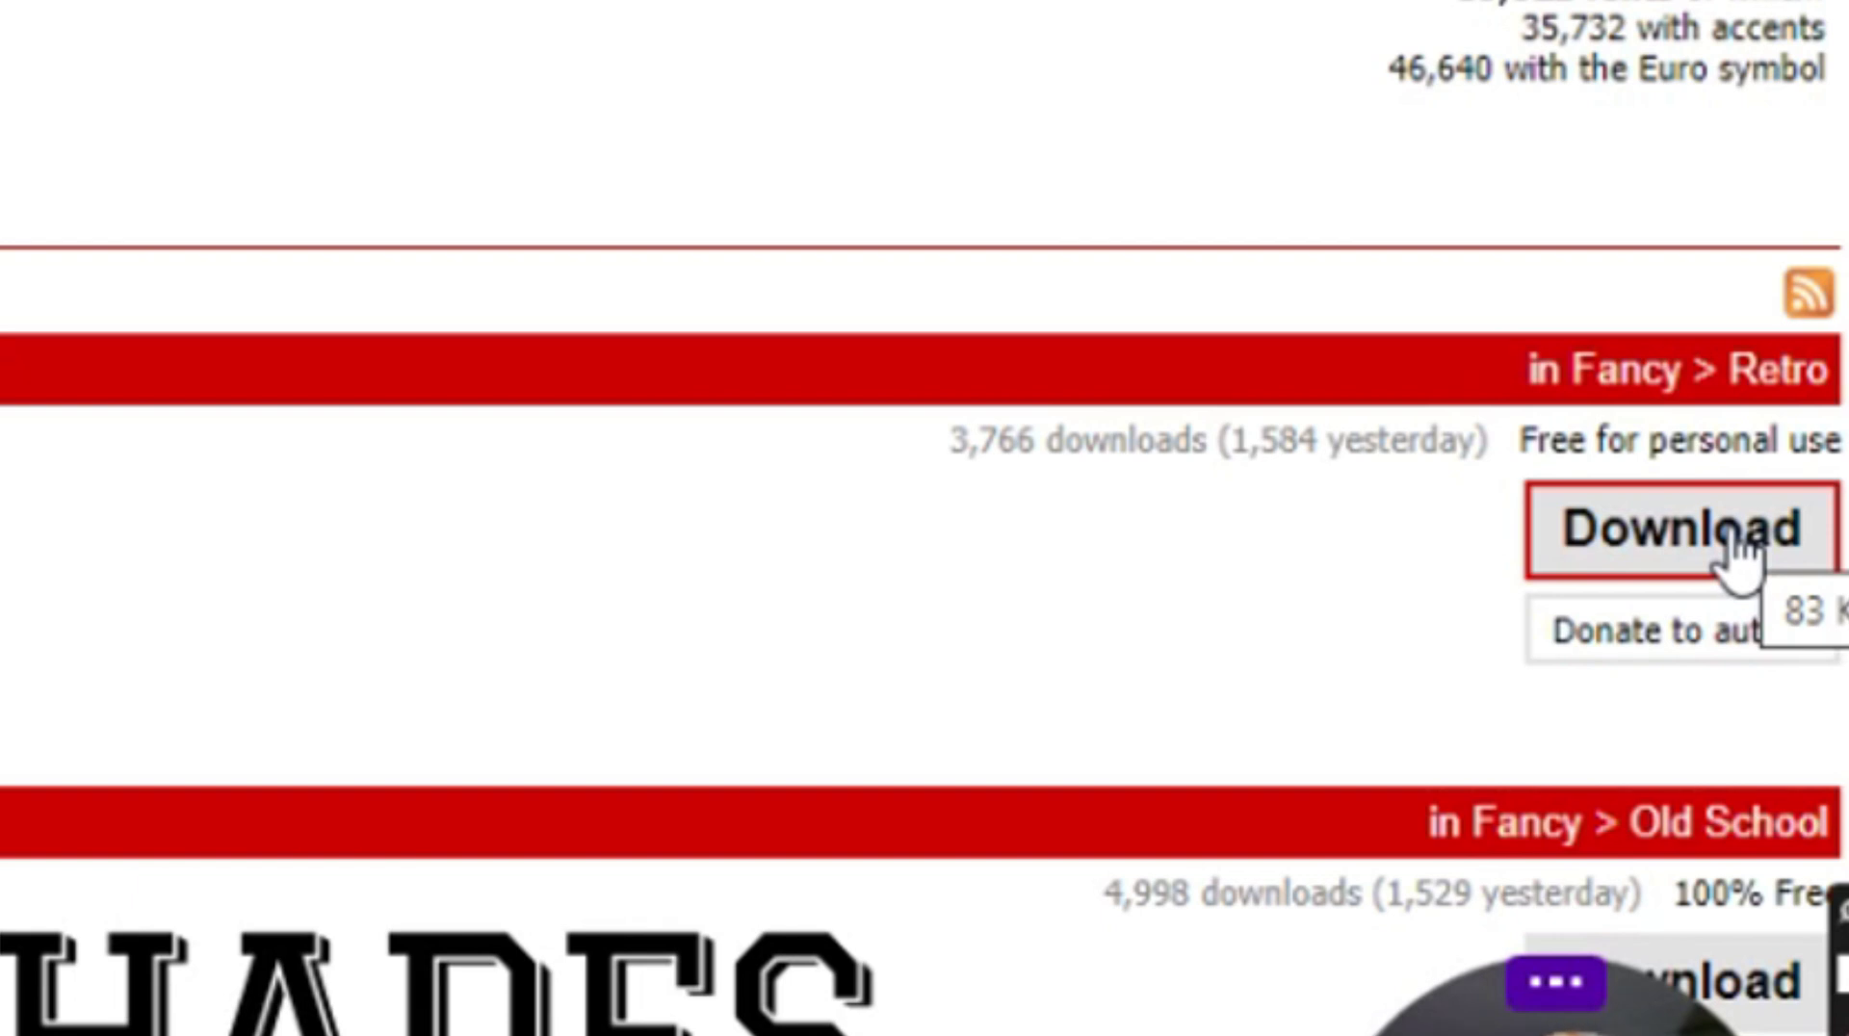
pyautogui.click(1729, 535)
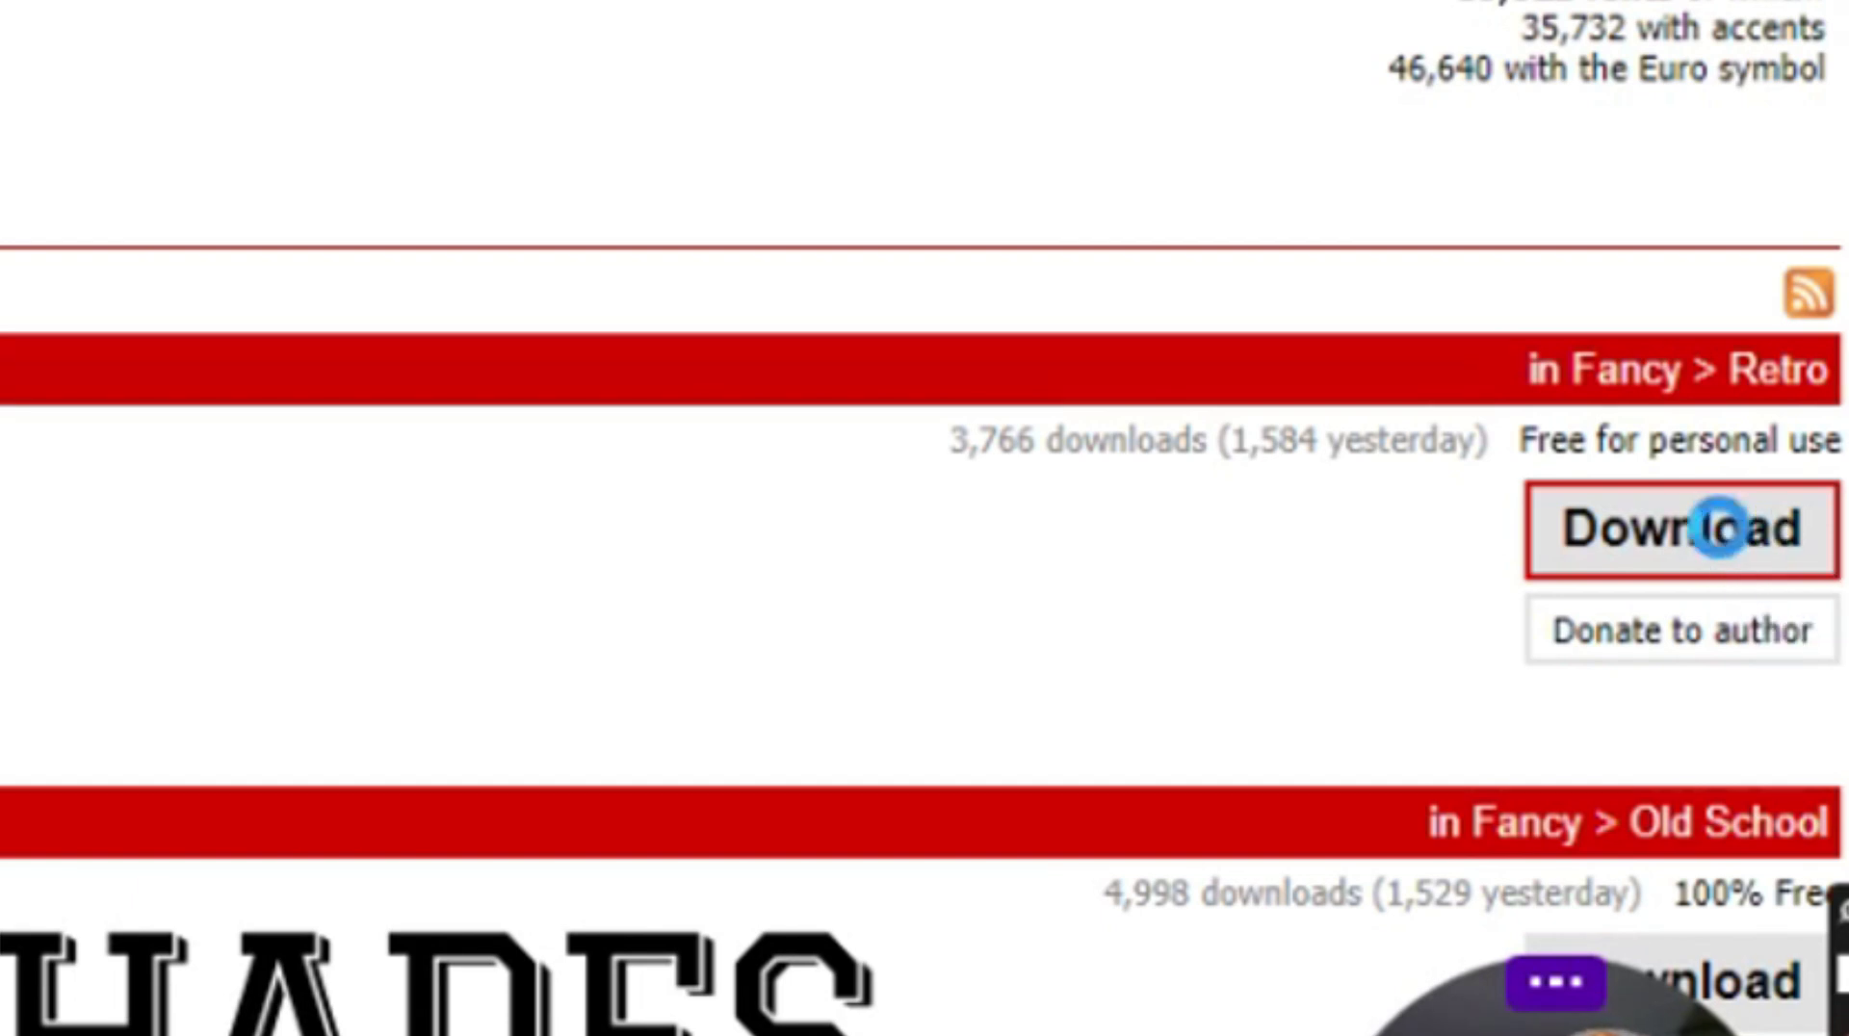
pyautogui.click(1717, 528)
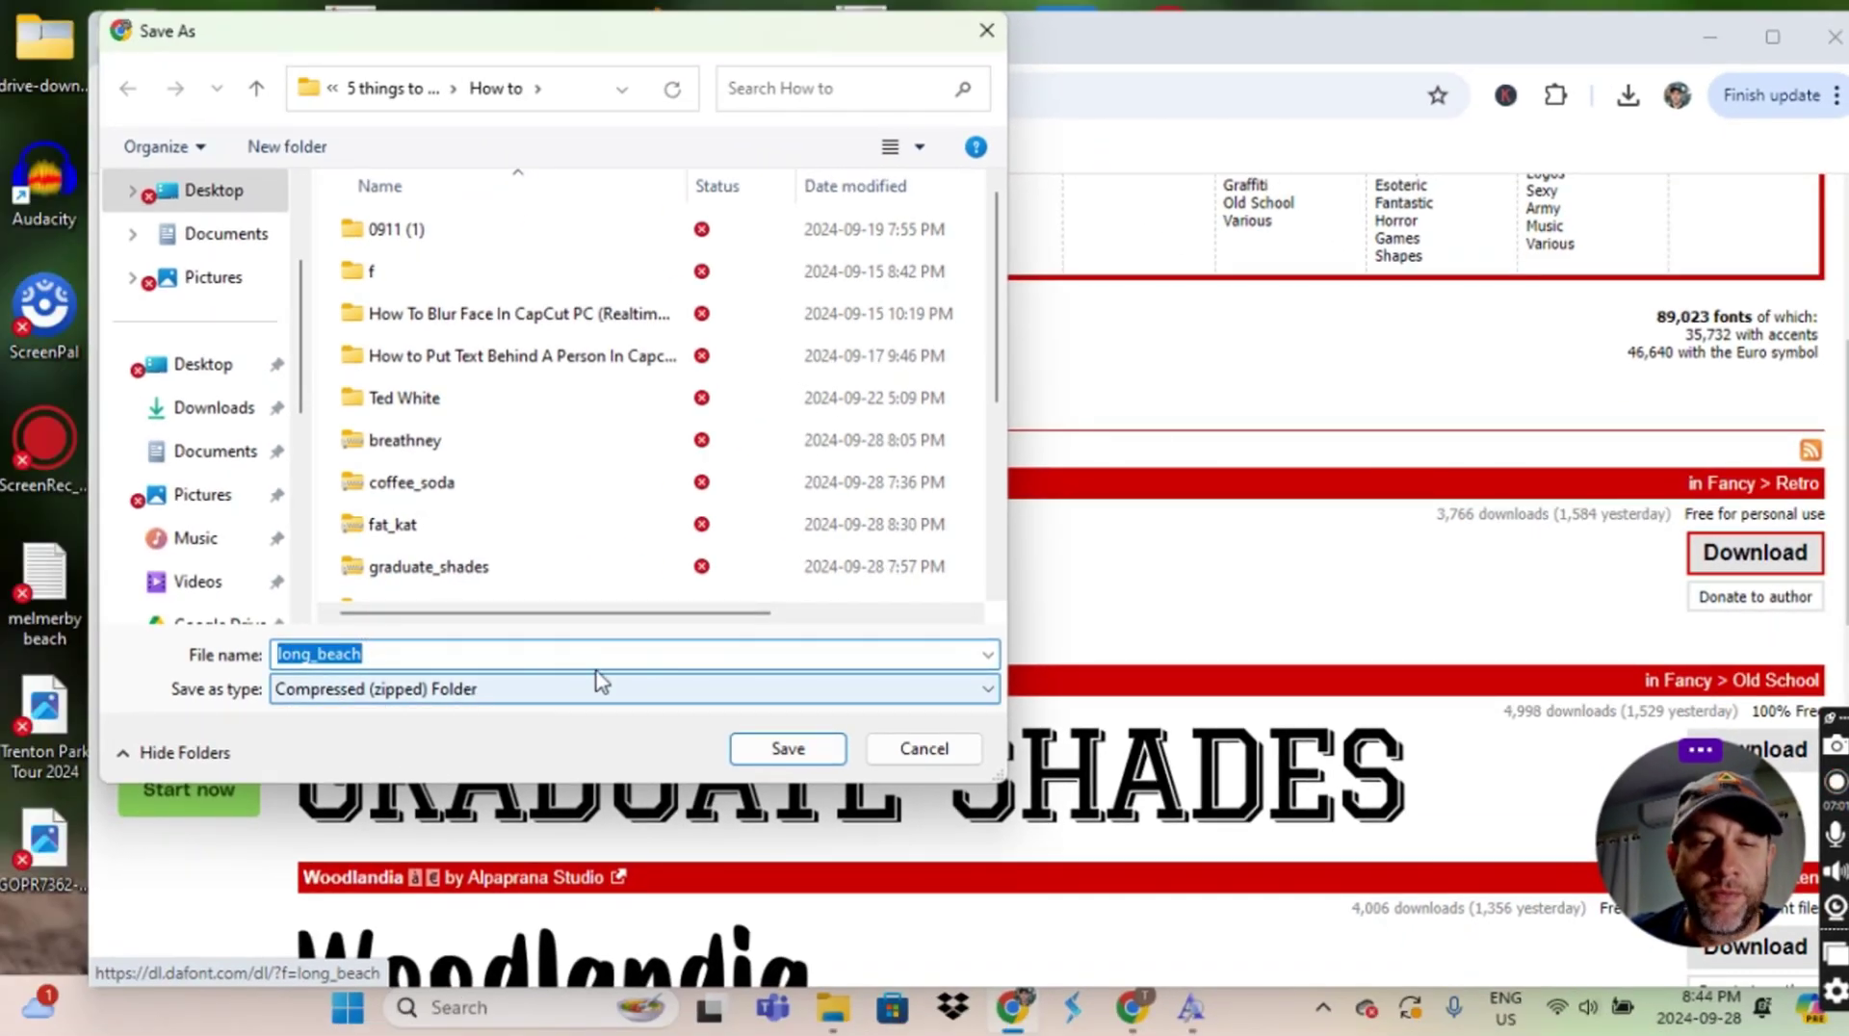
# Step: Save long_beach.zip and open it from Chrome's recent downloads
pyautogui.click(832, 751)
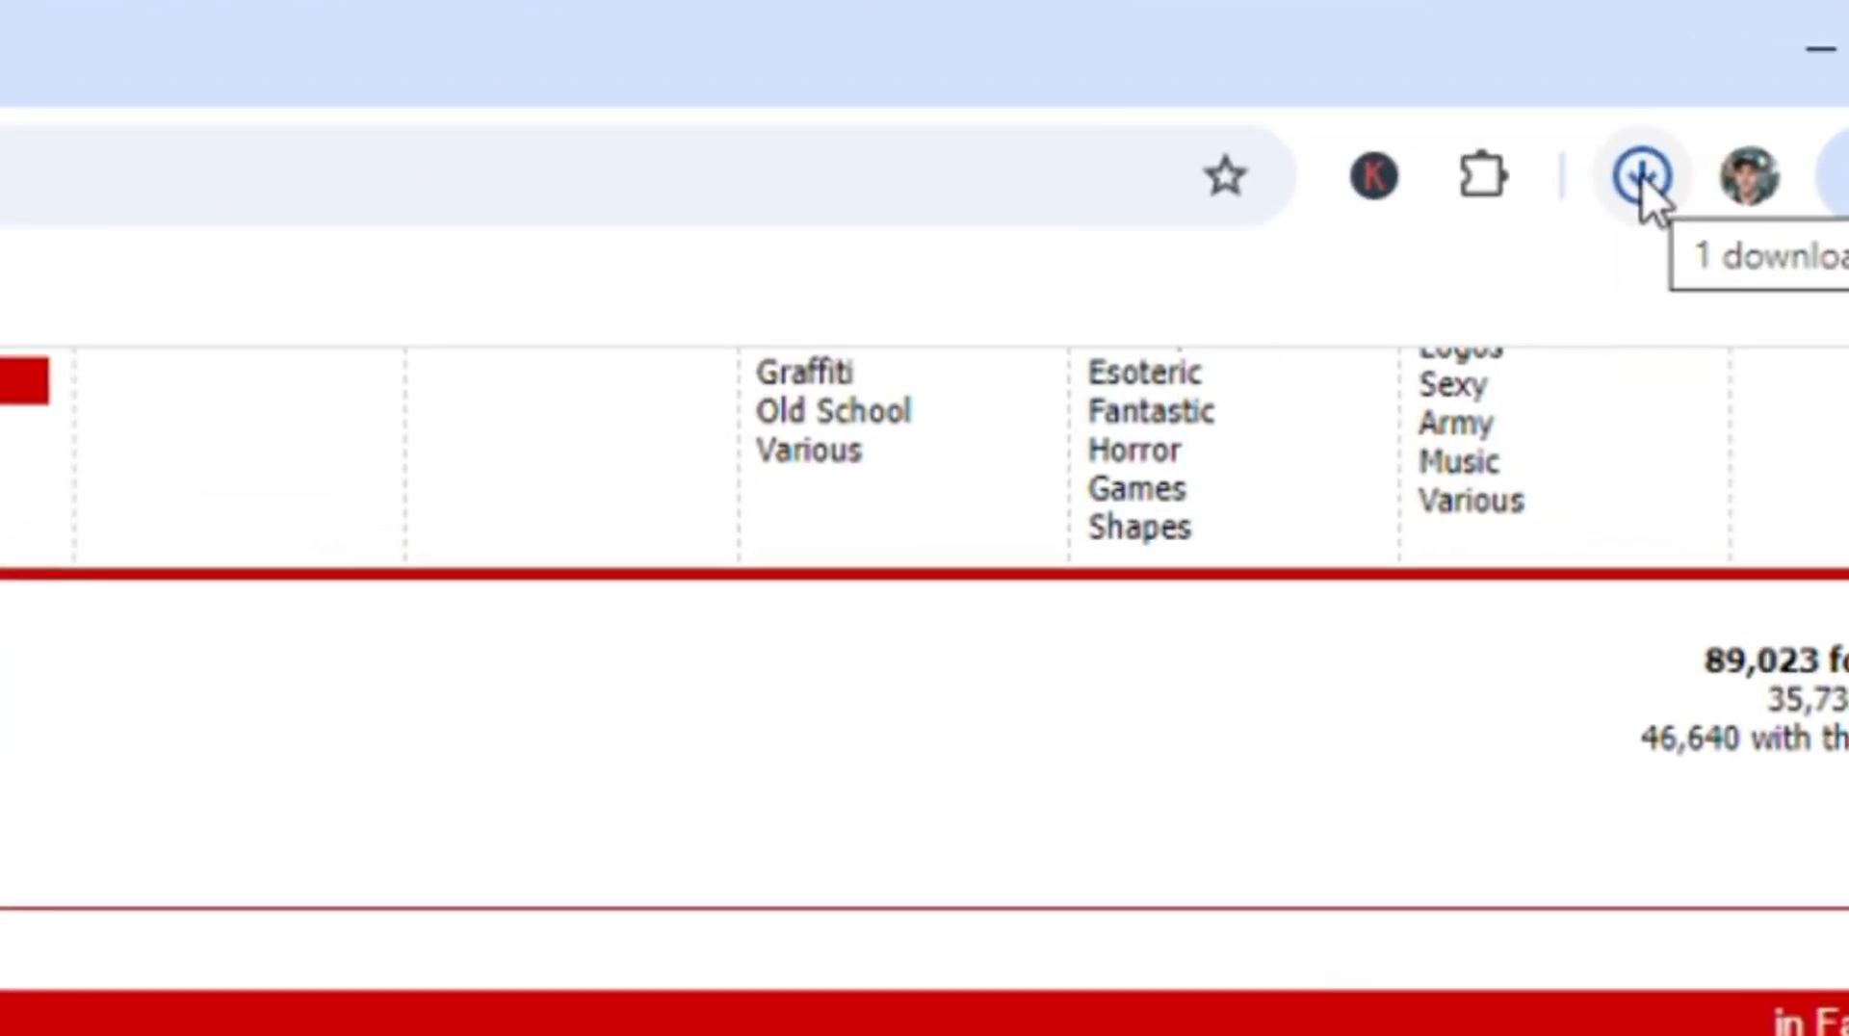
pyautogui.click(1639, 161)
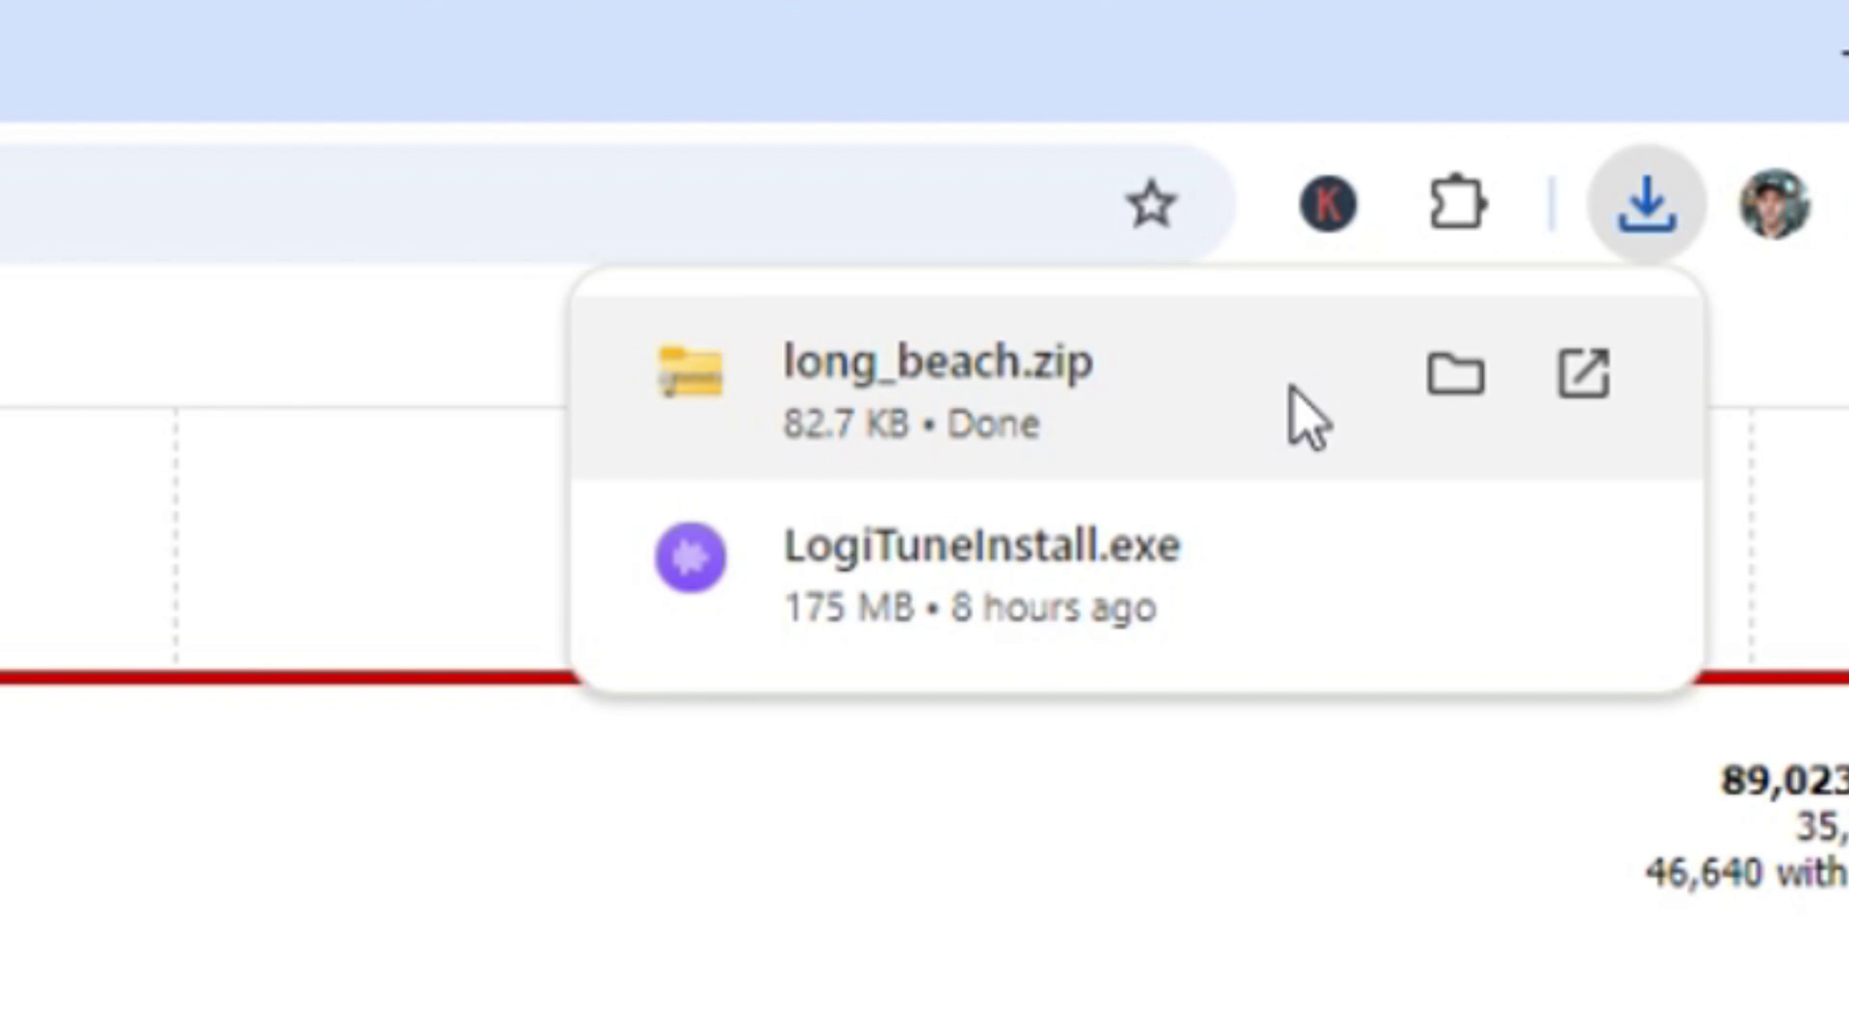
pyautogui.click(944, 399)
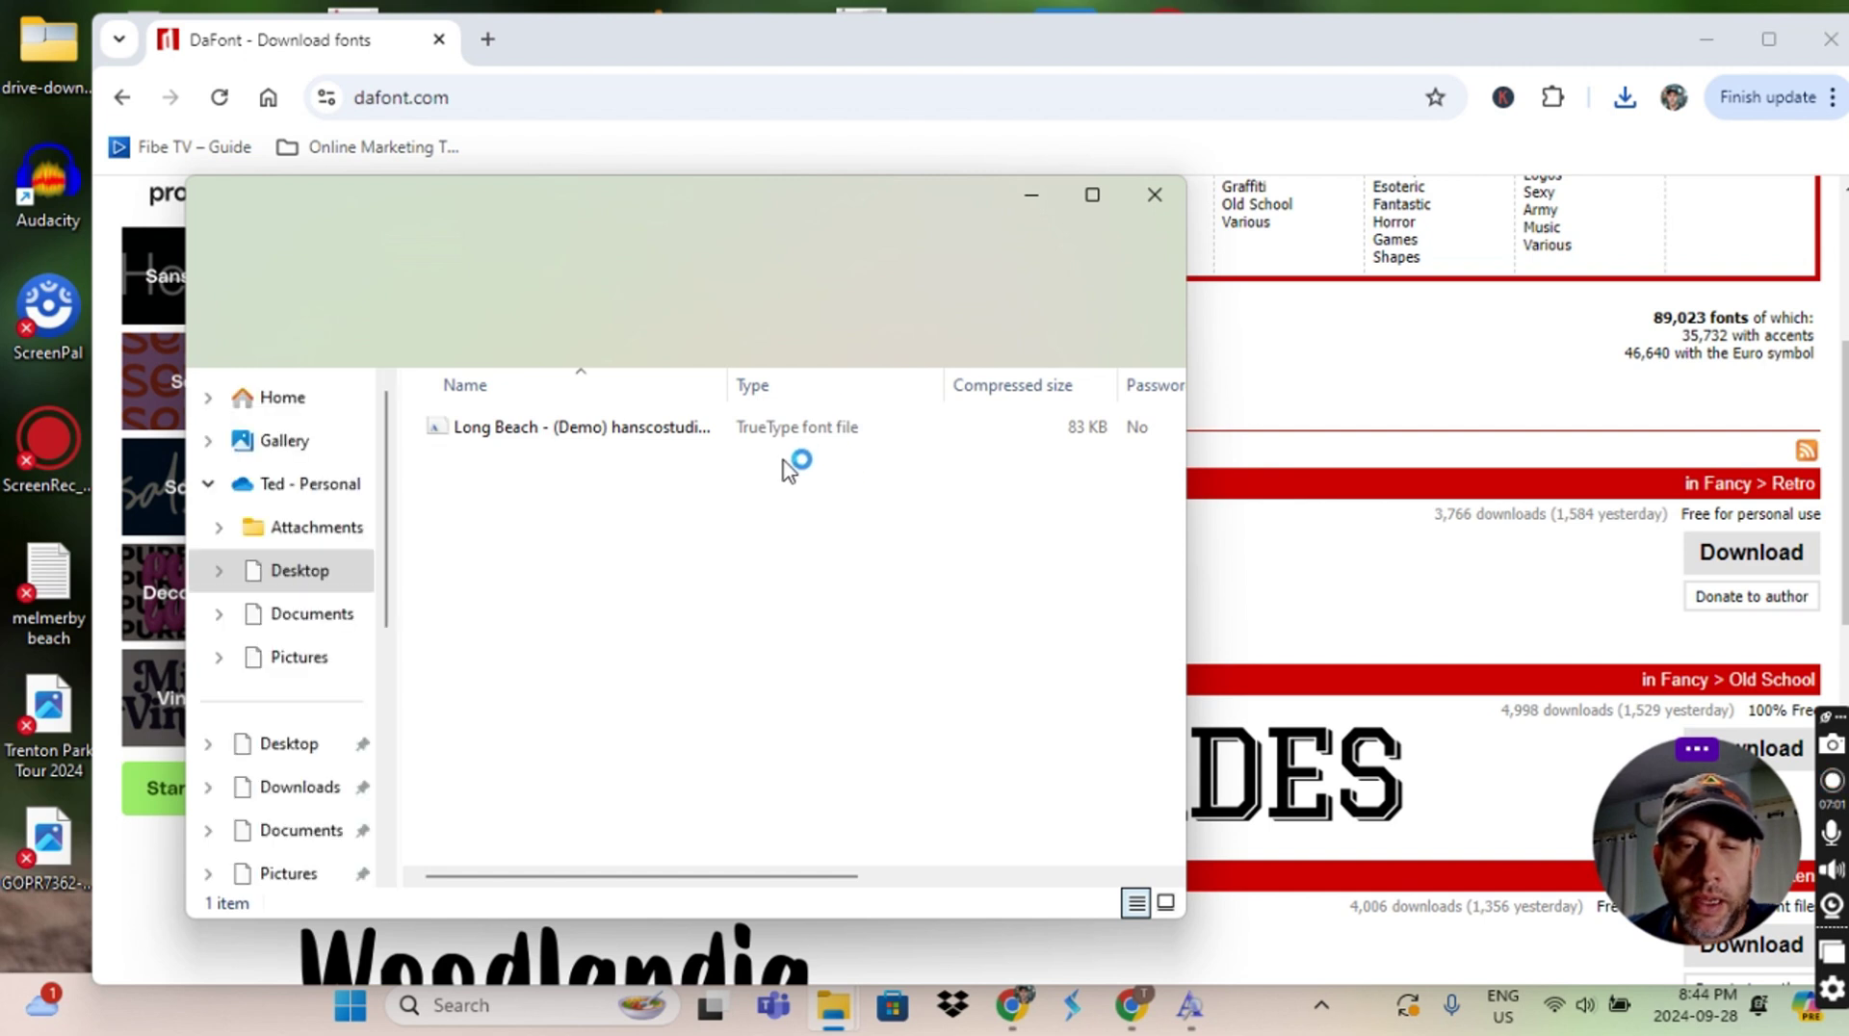
# Step: Open the Long Beach - (Demo) TrueType file inside the zip to preview it
pyautogui.click(536, 430)
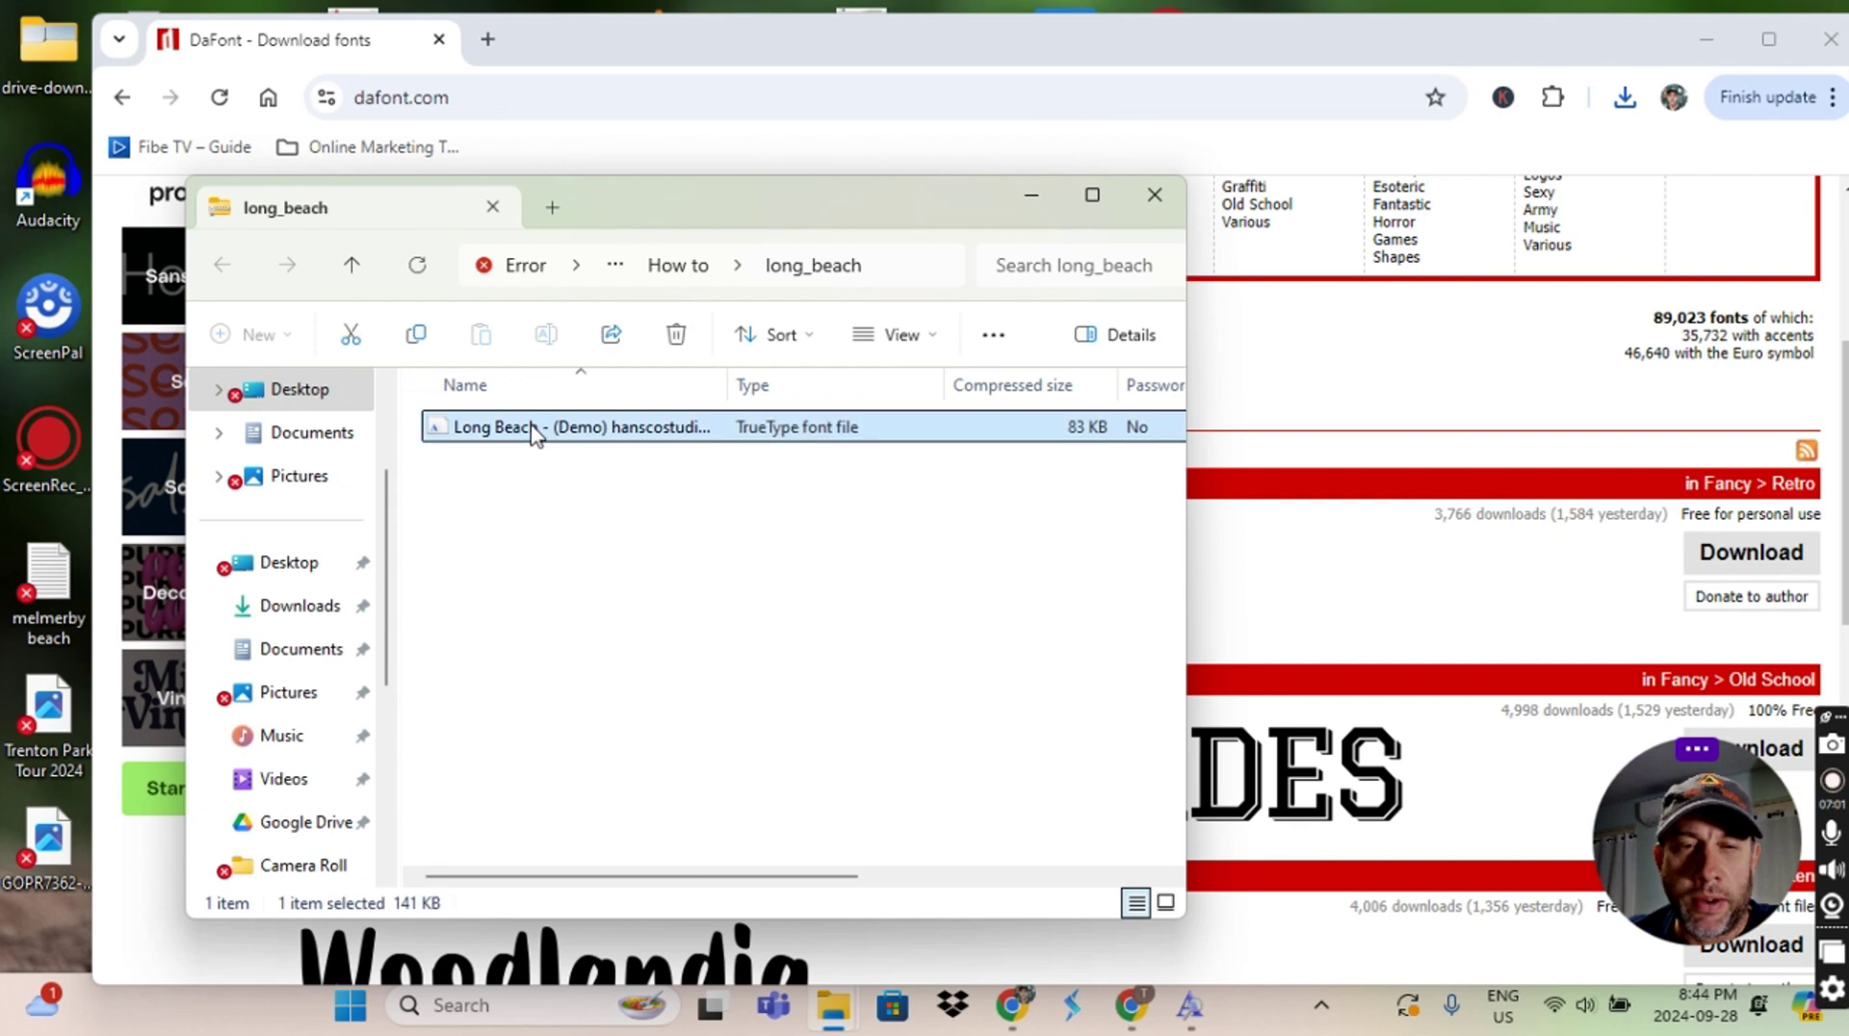
pyautogui.doubleClick(632, 429)
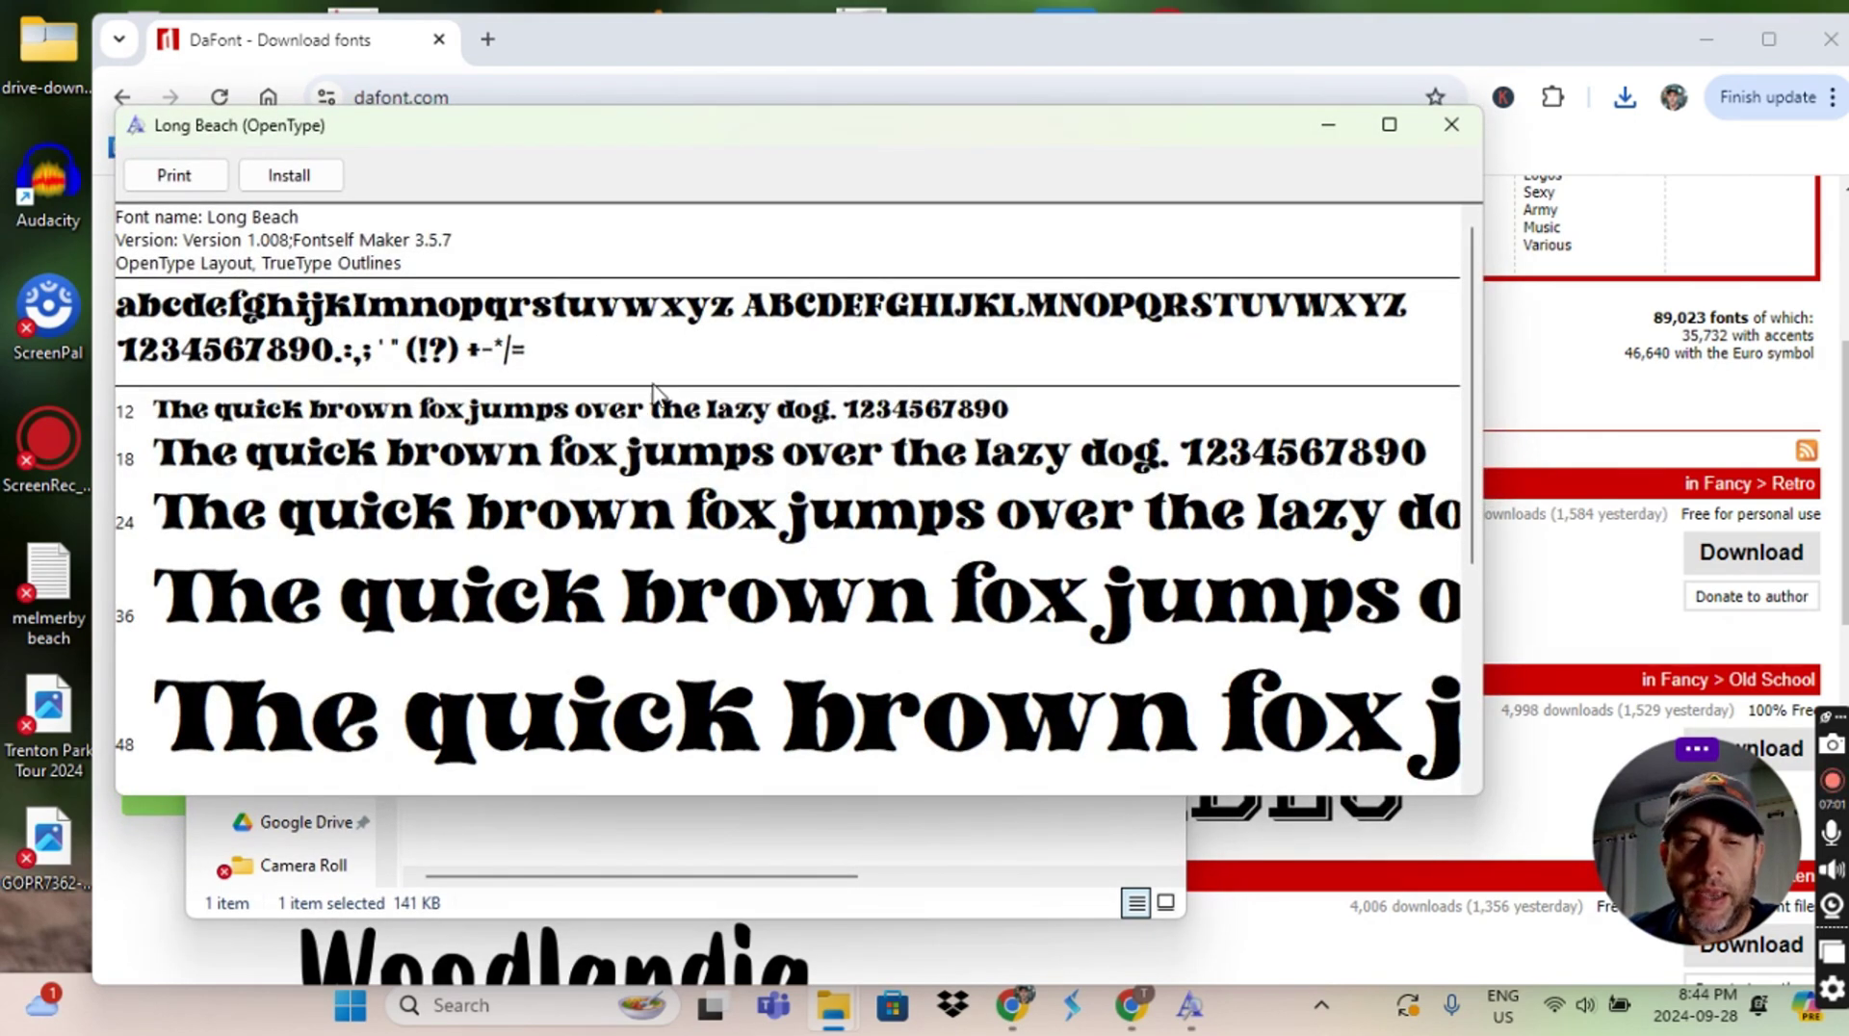
# Step: Install Long Beach, then minimize the font viewer, long_beach folder and Chrome windows
pyautogui.click(292, 177)
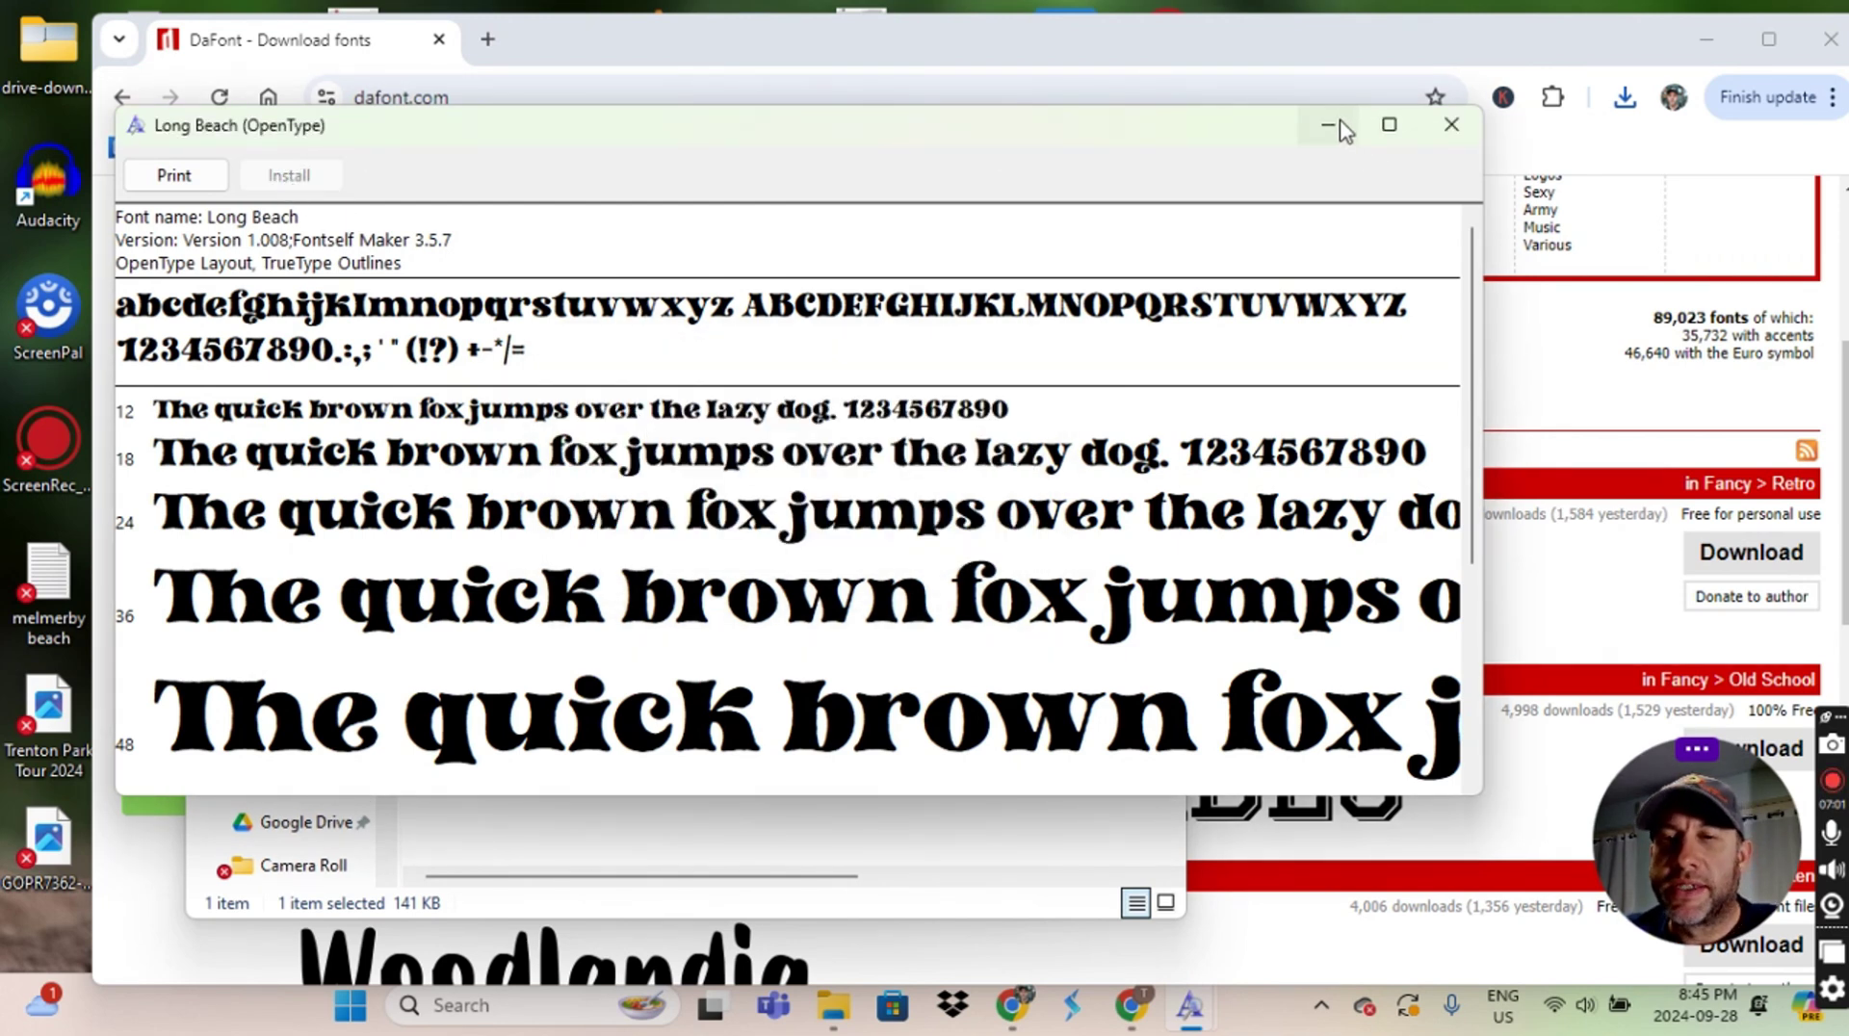
pyautogui.click(1340, 127)
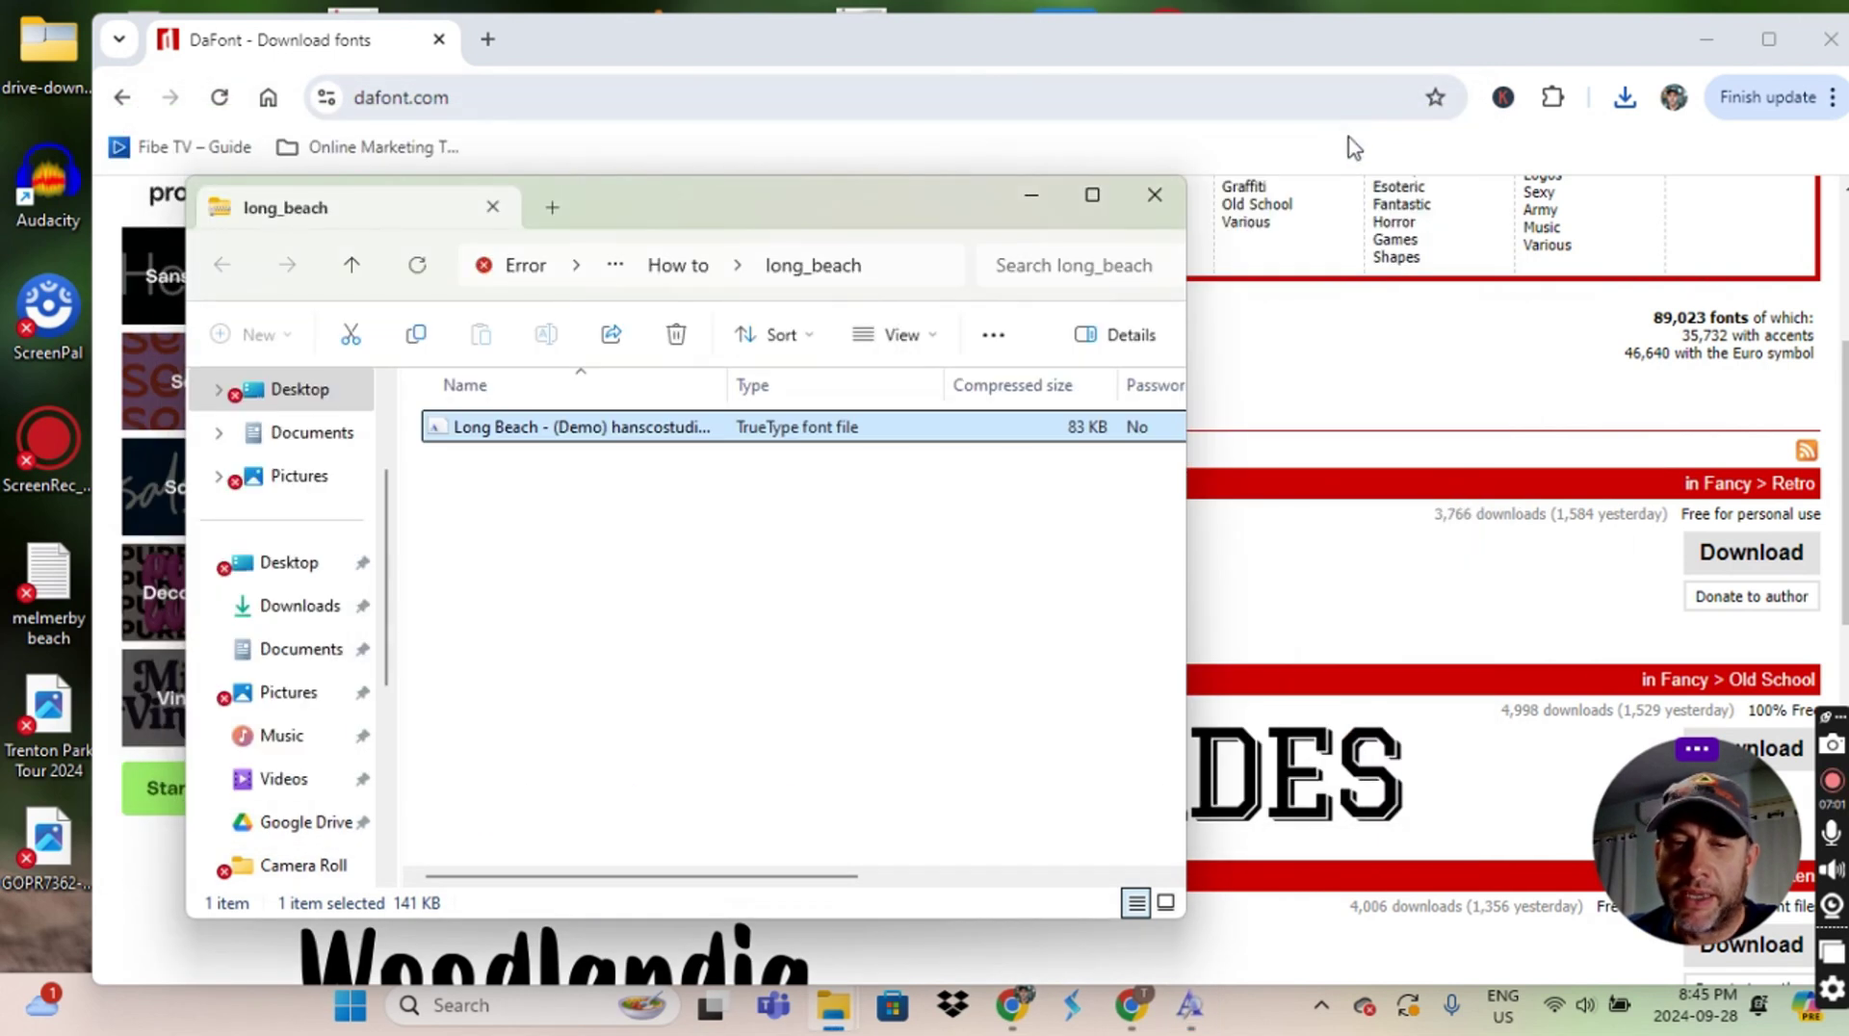
pyautogui.click(1033, 200)
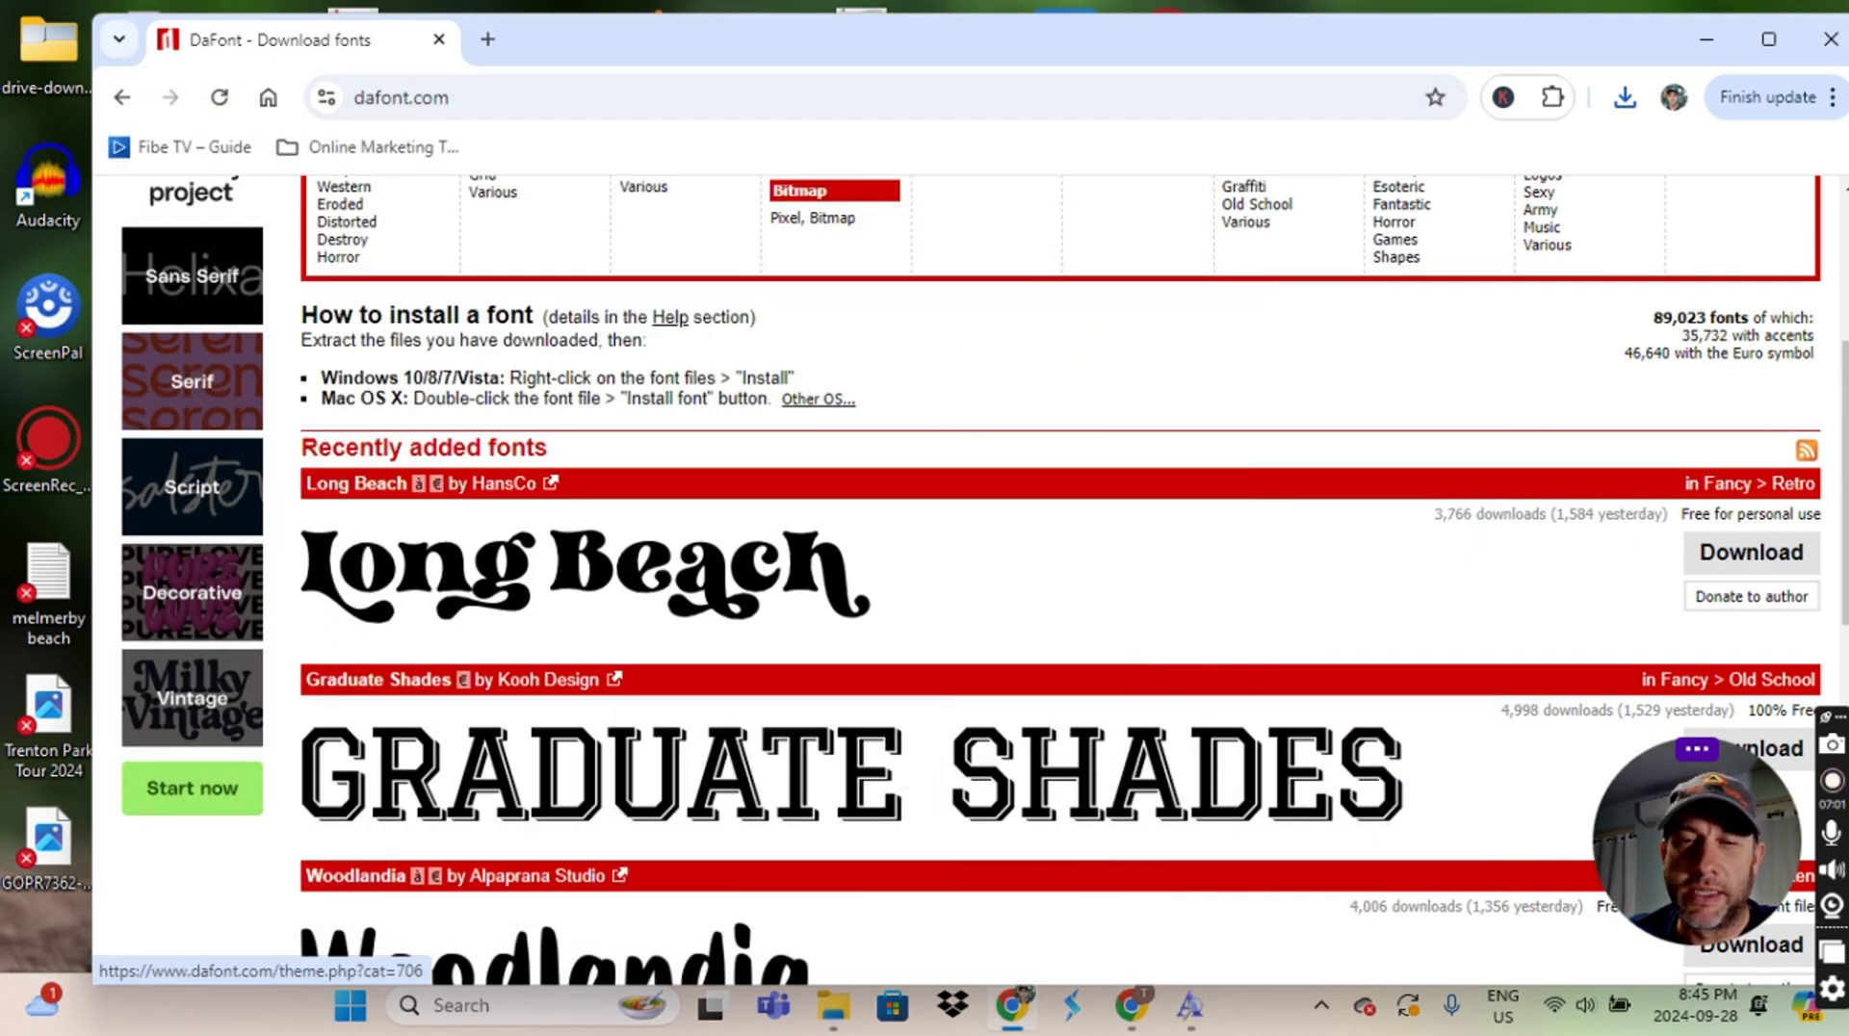
pyautogui.click(1706, 39)
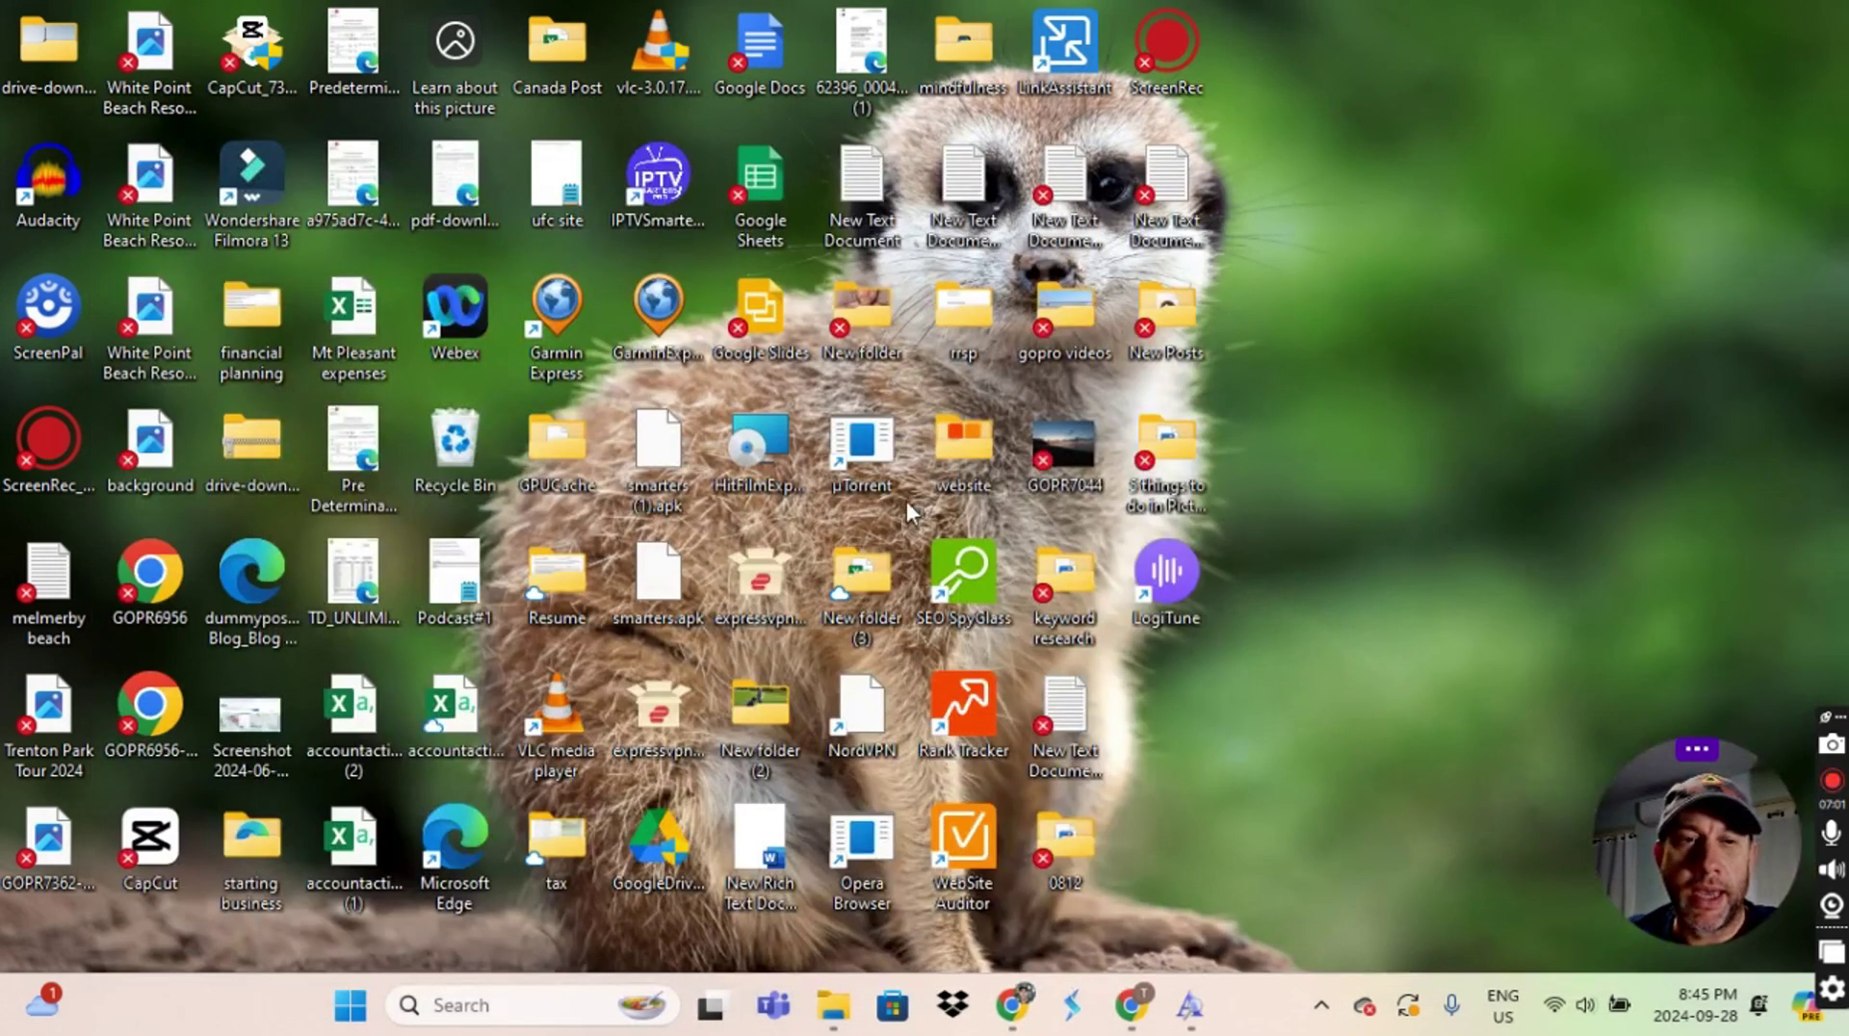
# Step: Relaunch CapCut from Windows Search's recent apps and create a new project
pyautogui.click(541, 1016)
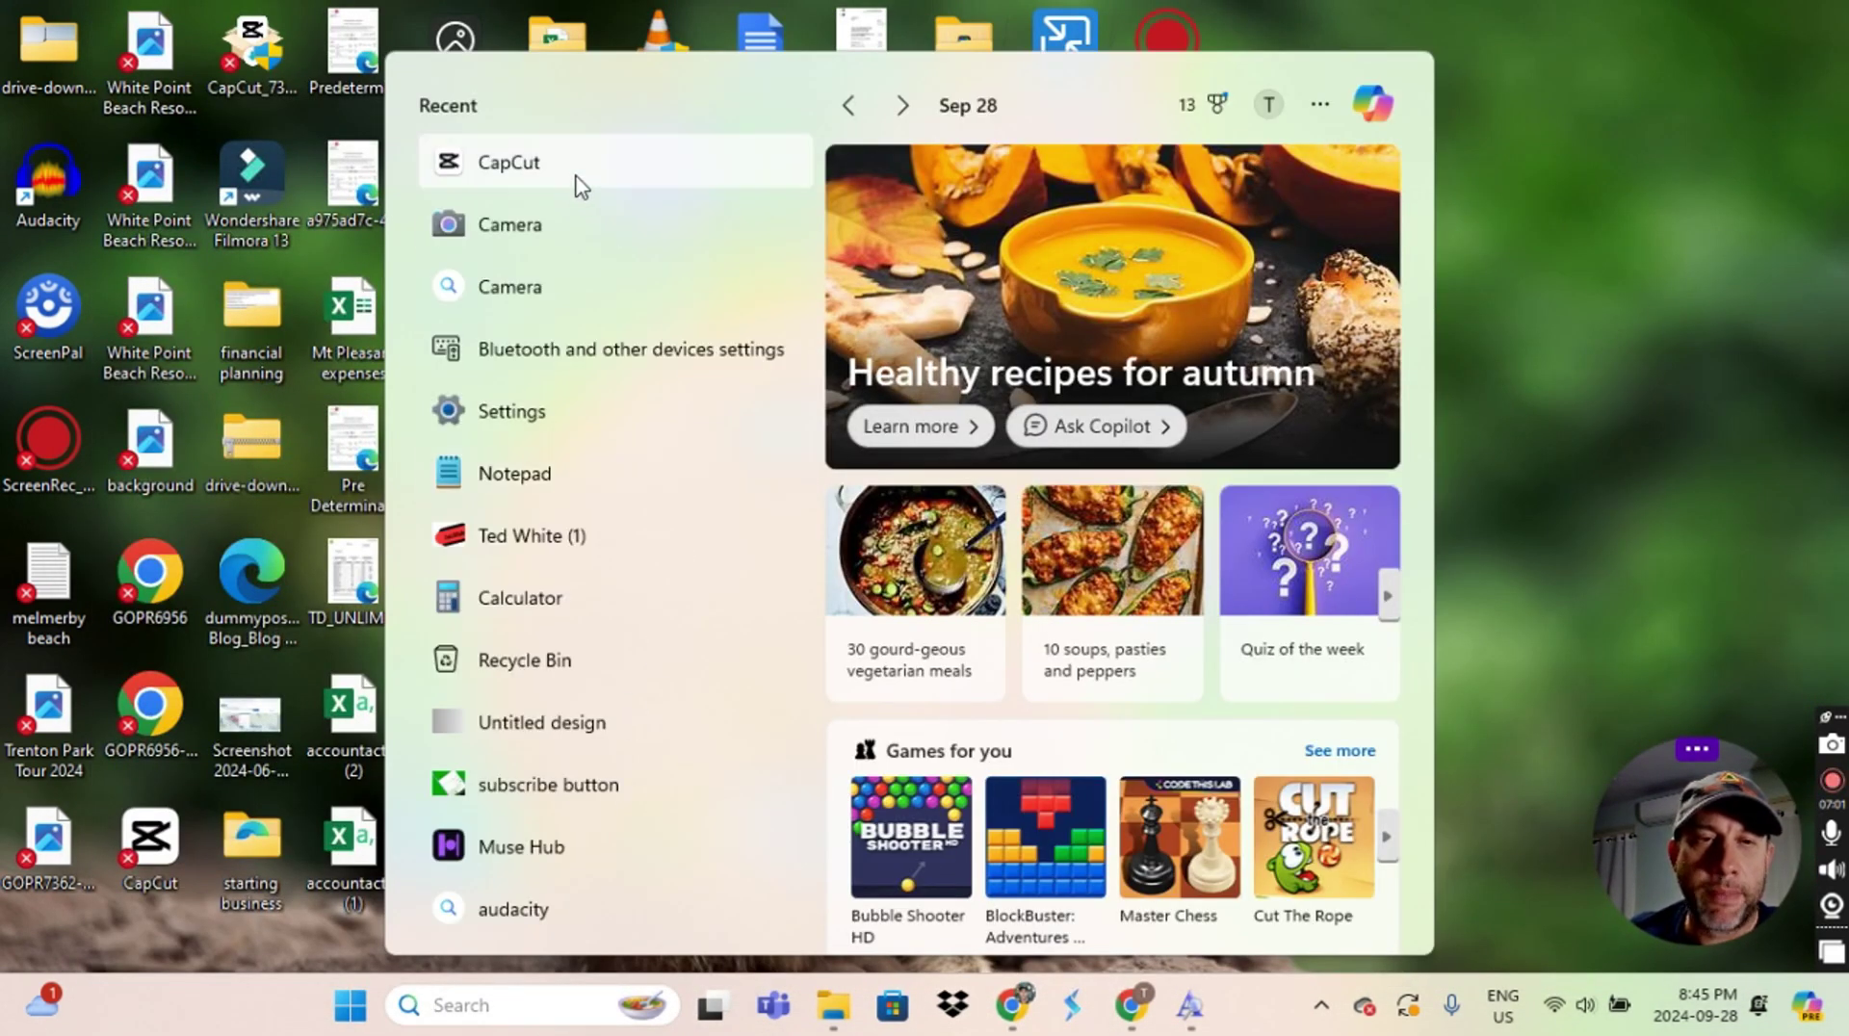
pyautogui.click(573, 168)
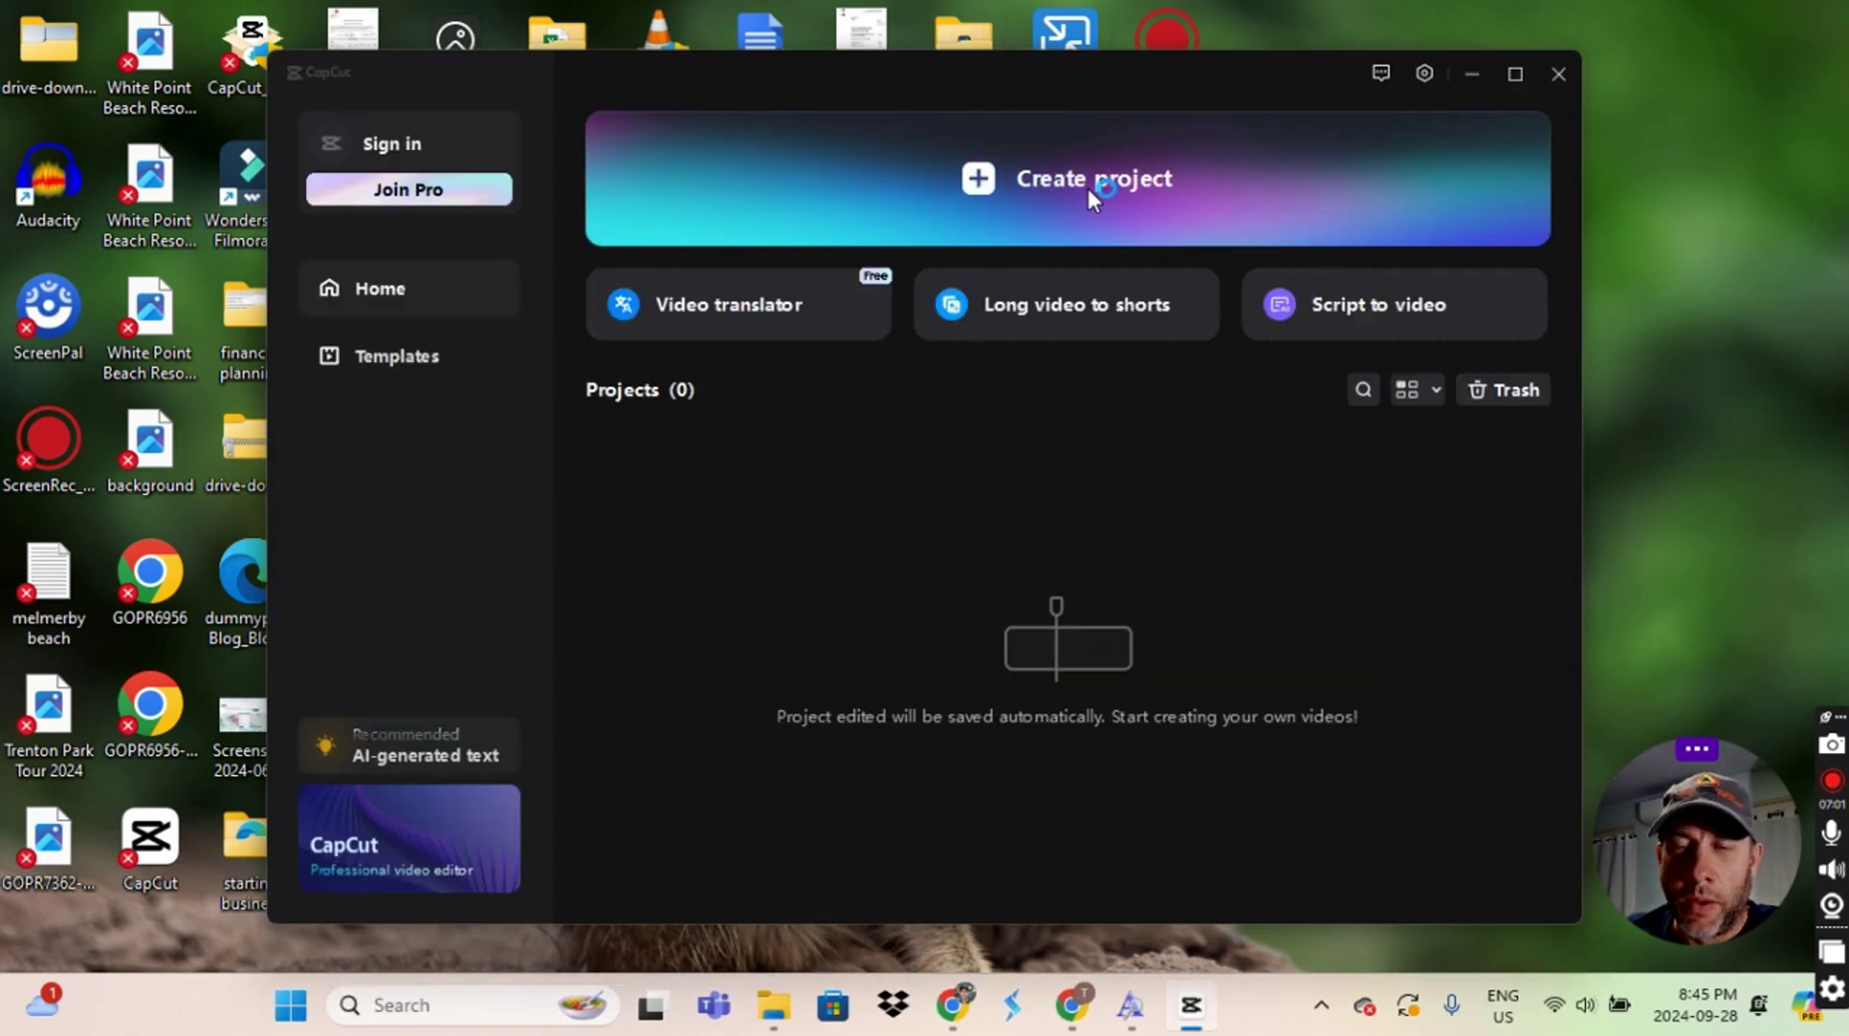
pyautogui.click(1086, 185)
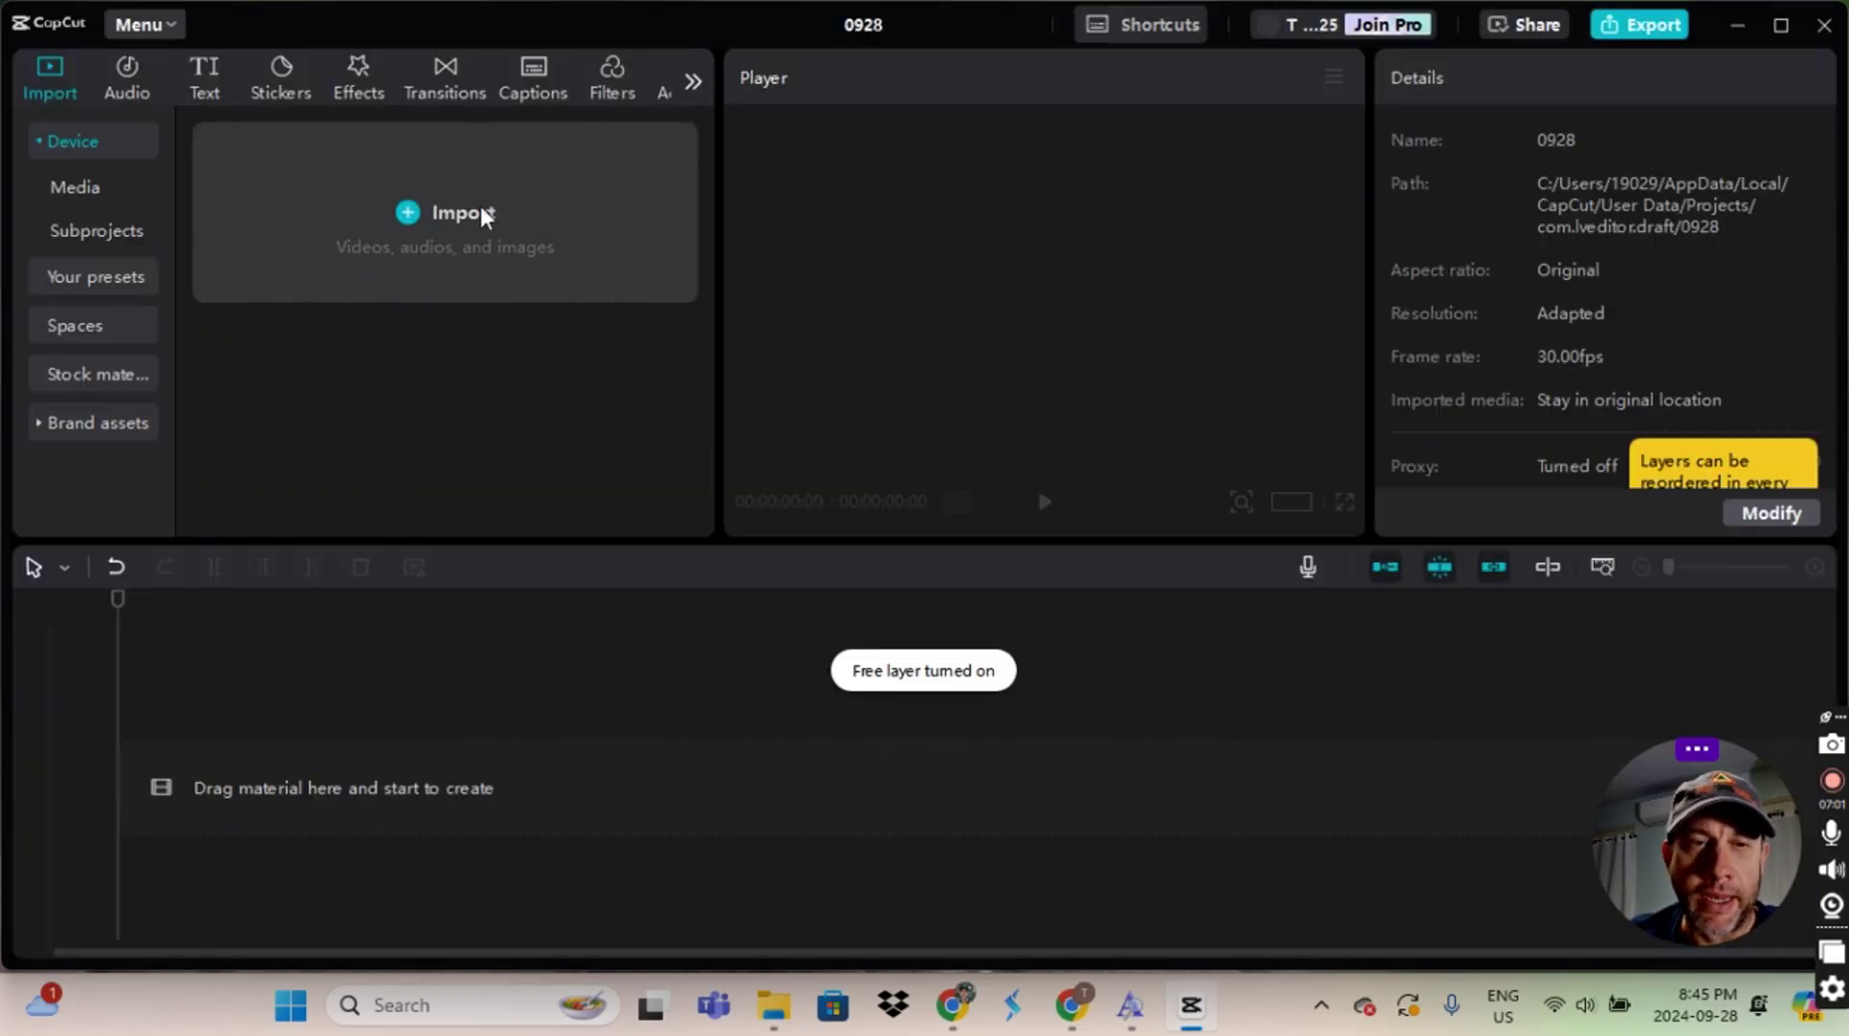
# Step: Import WIN_20240906_17_35_53_Pro from Camera Roll and add it to the timeline as a 5-second clip
pyautogui.click(460, 222)
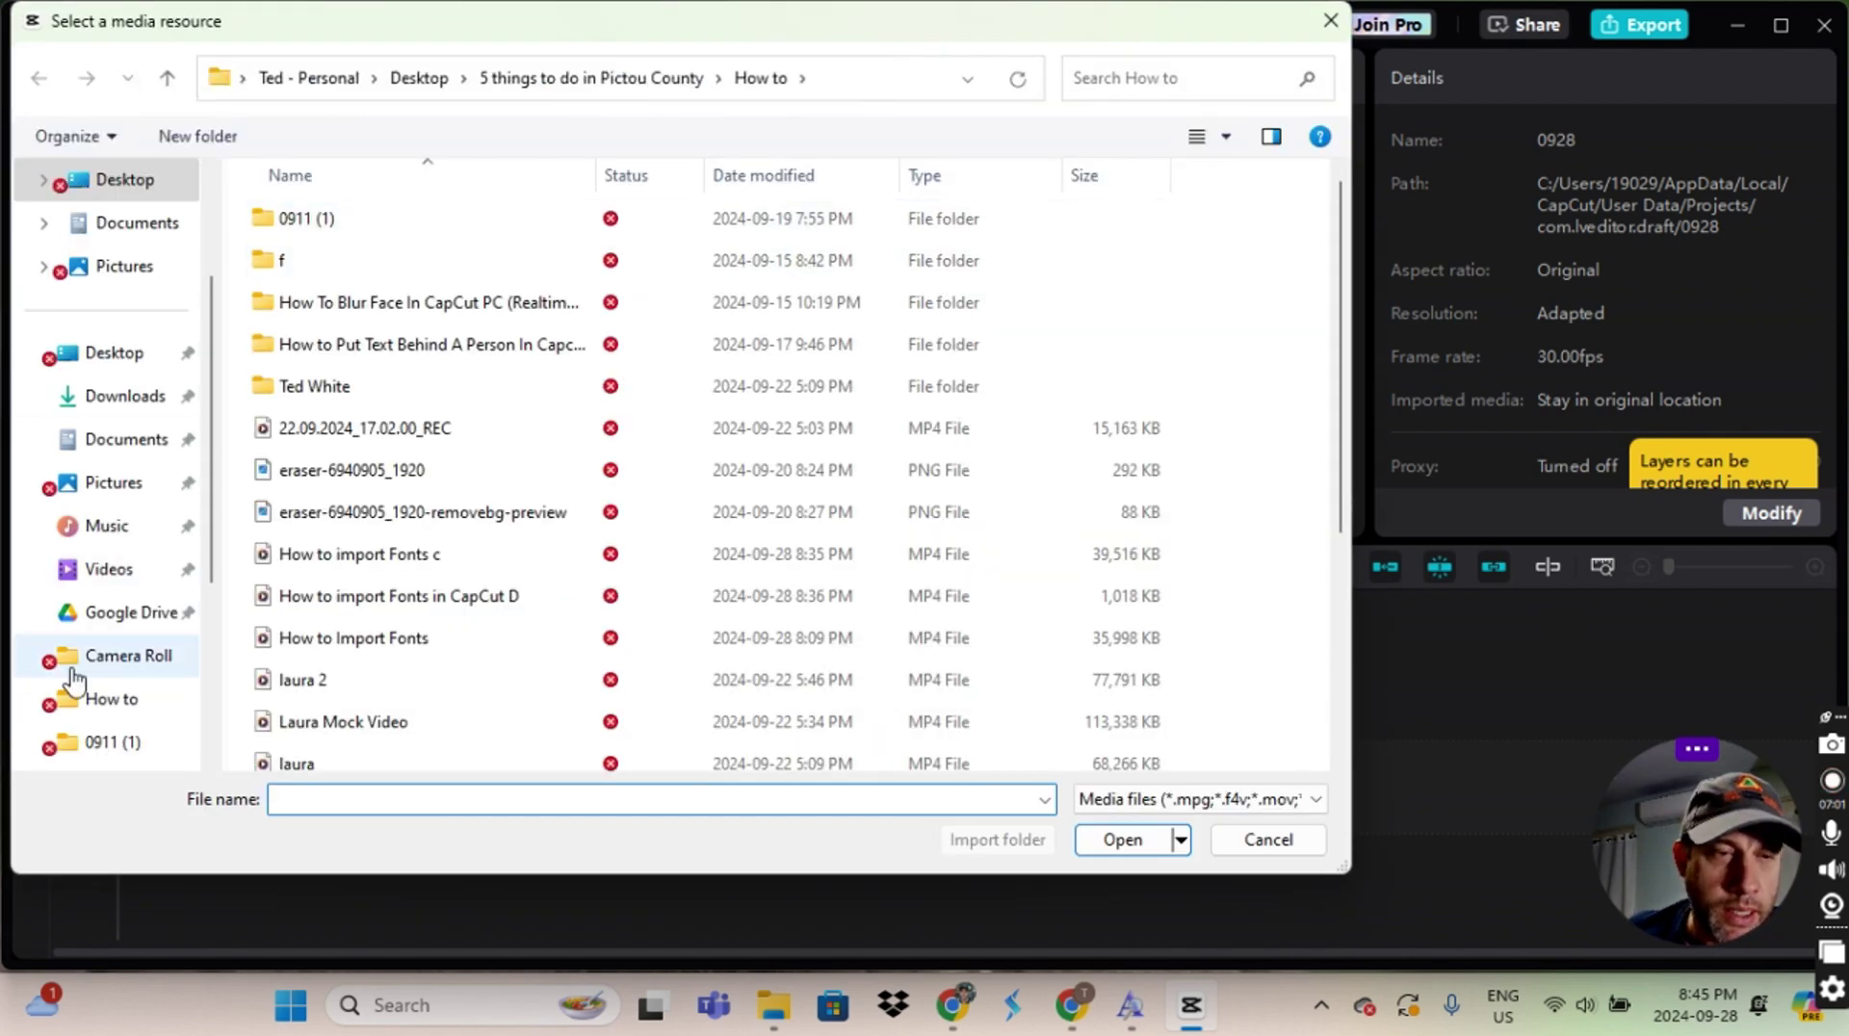
pyautogui.click(122, 663)
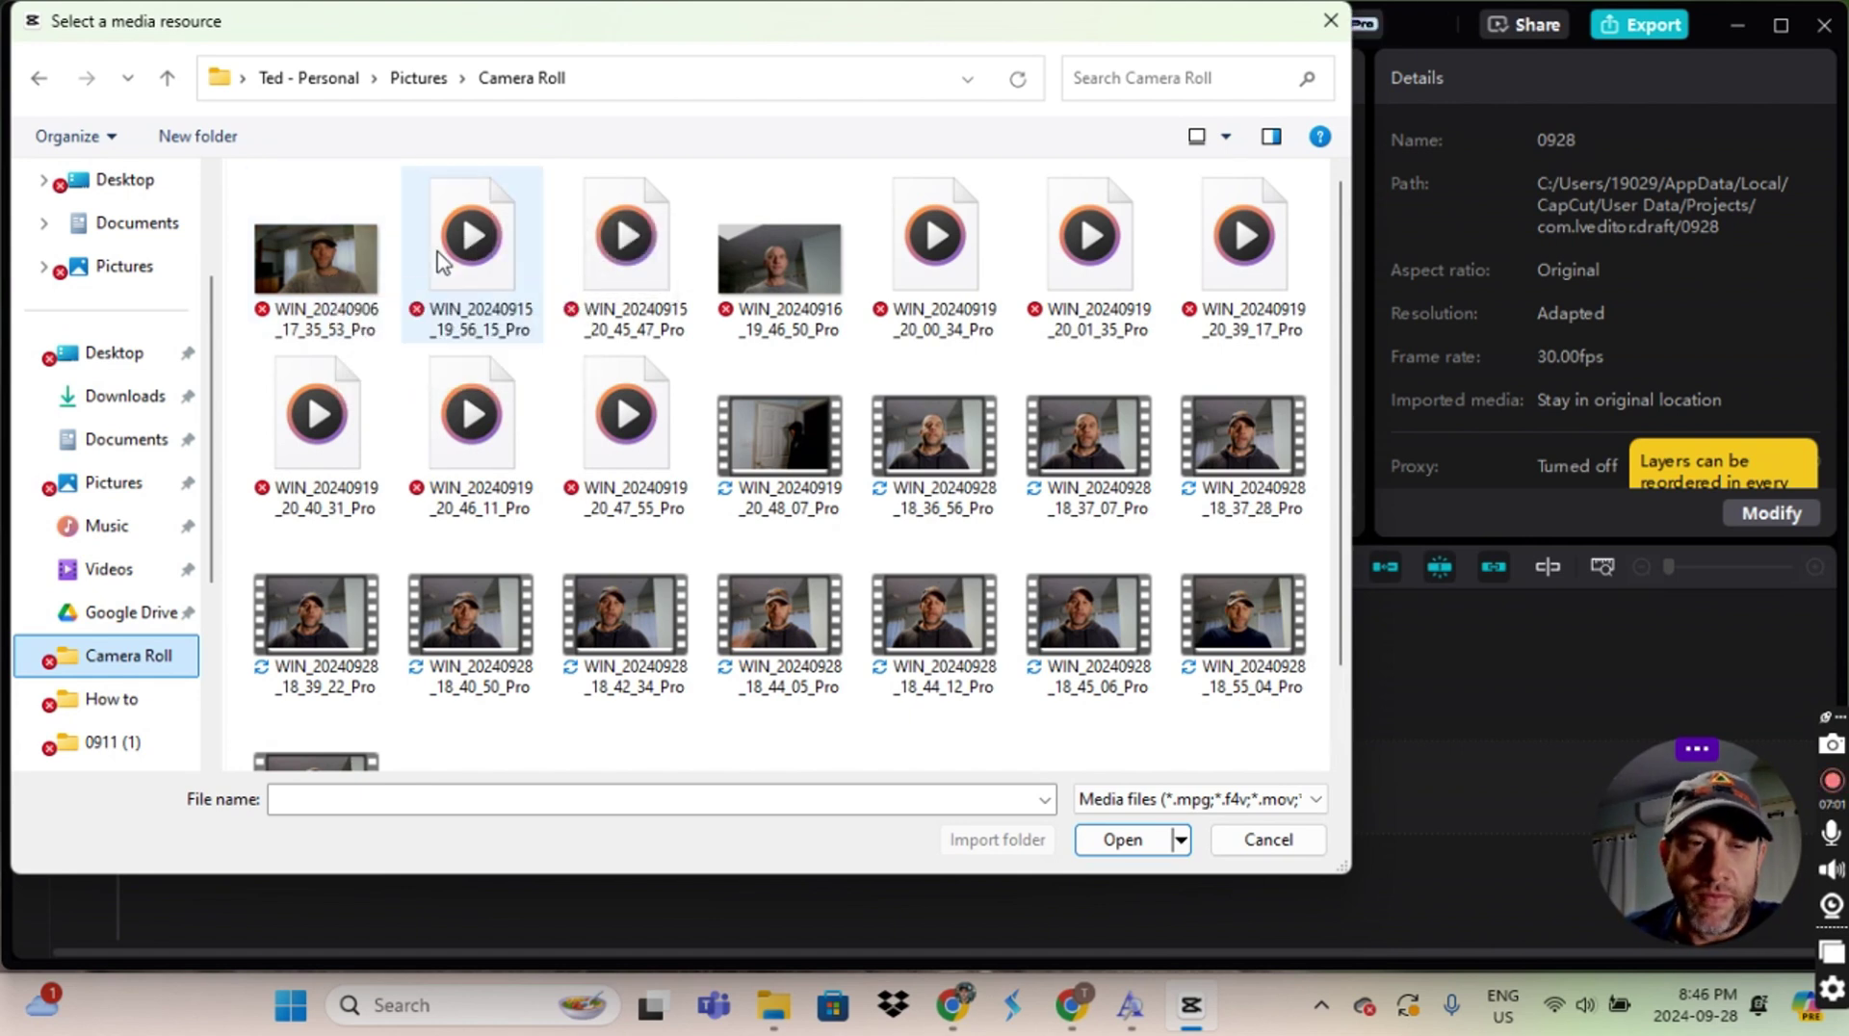
pyautogui.click(354, 260)
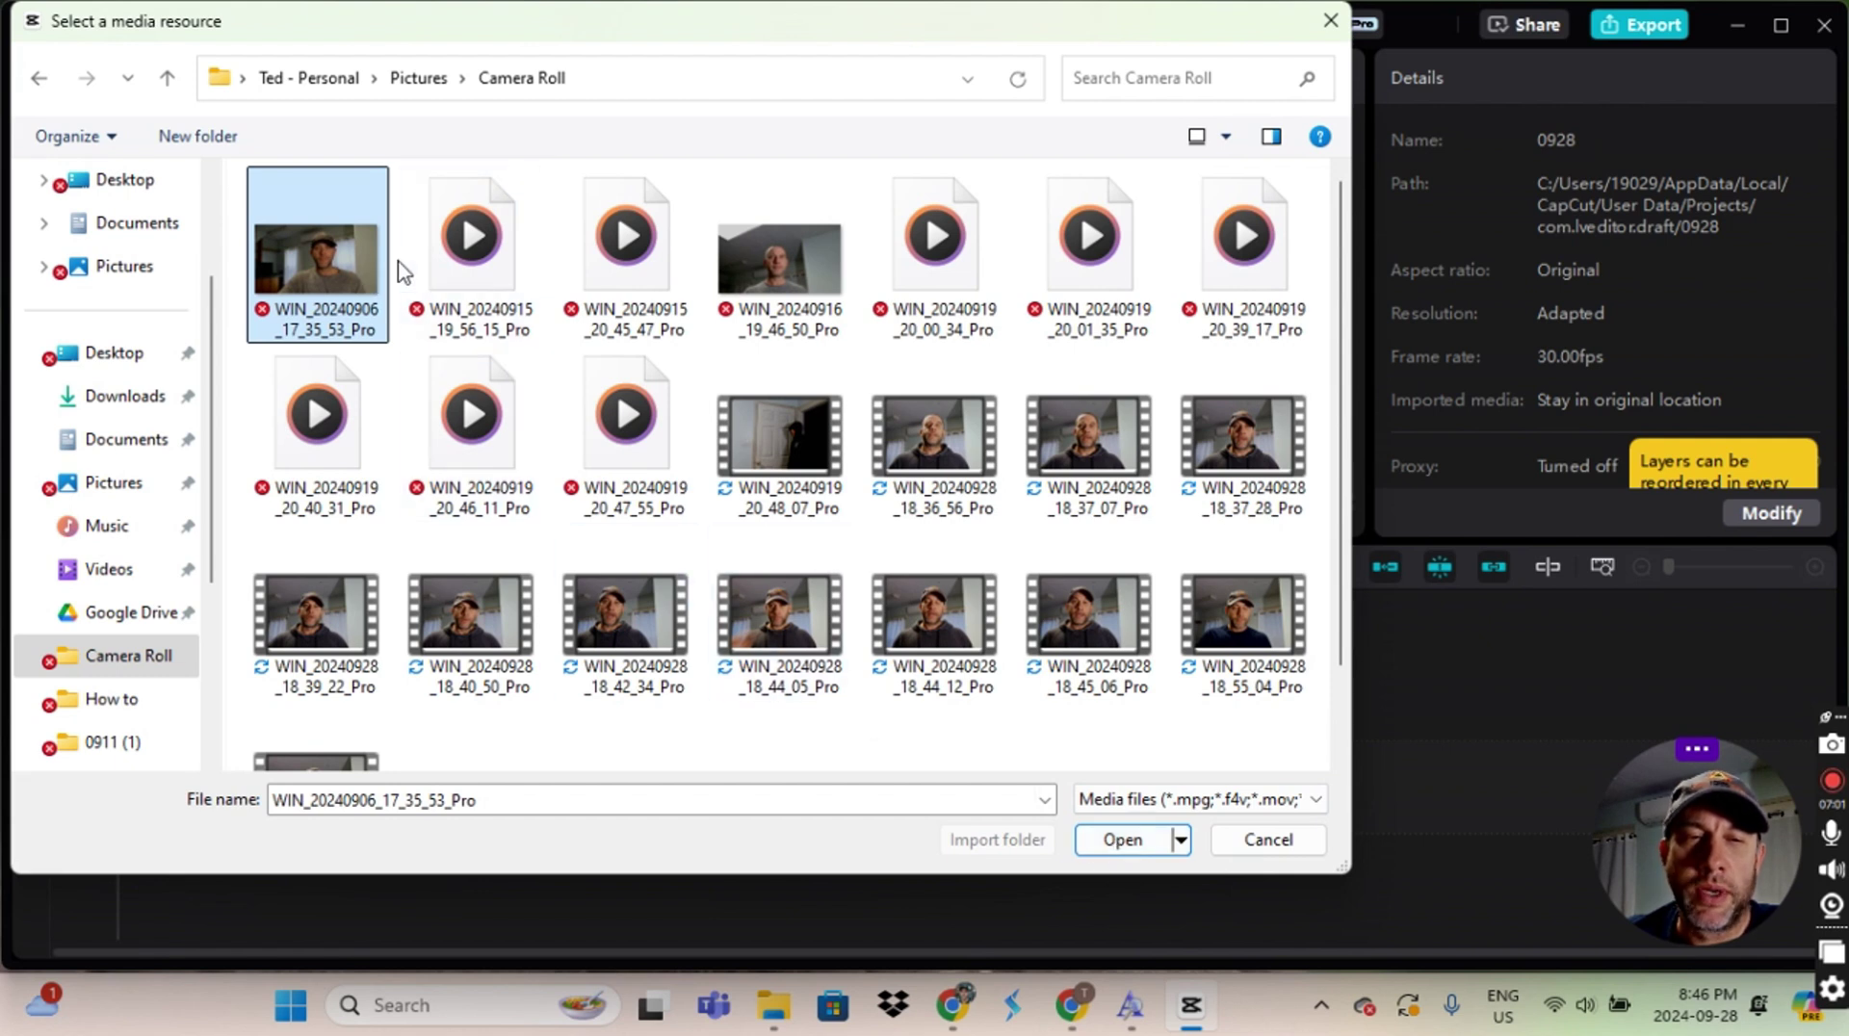
pyautogui.click(1132, 844)
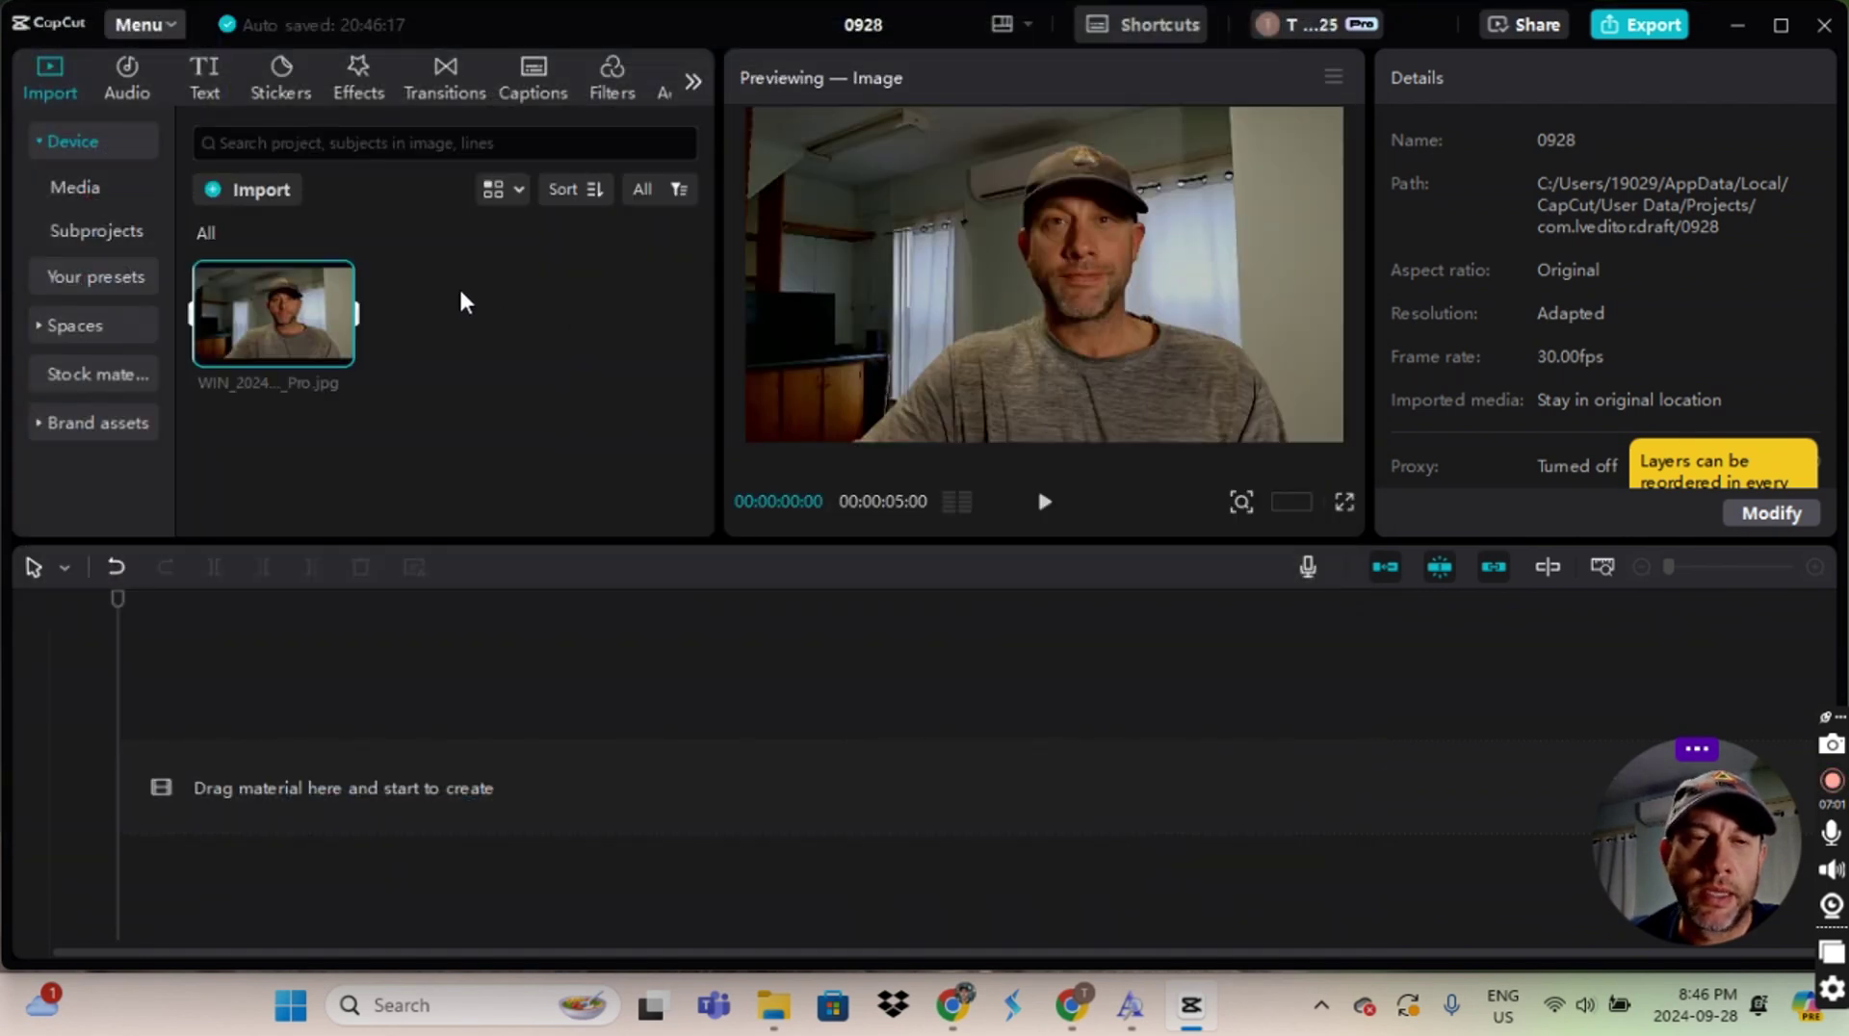
pyautogui.click(333, 350)
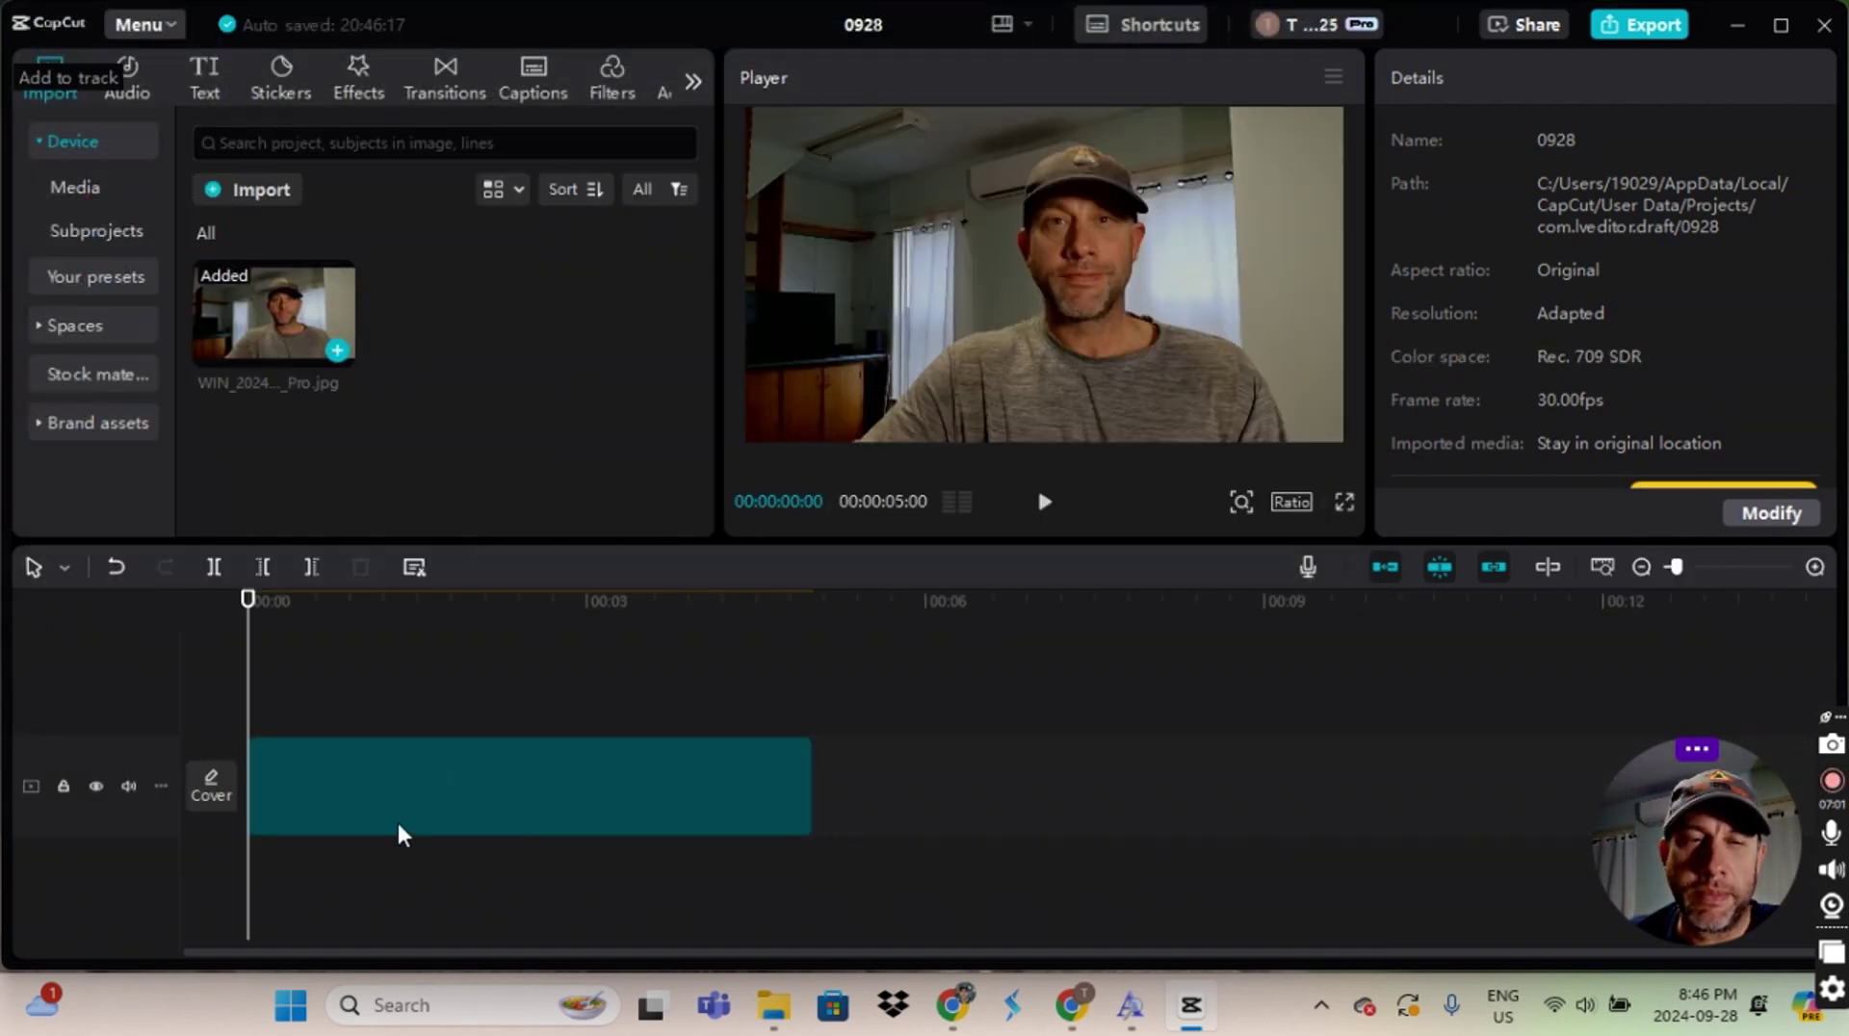
pyautogui.click(445, 800)
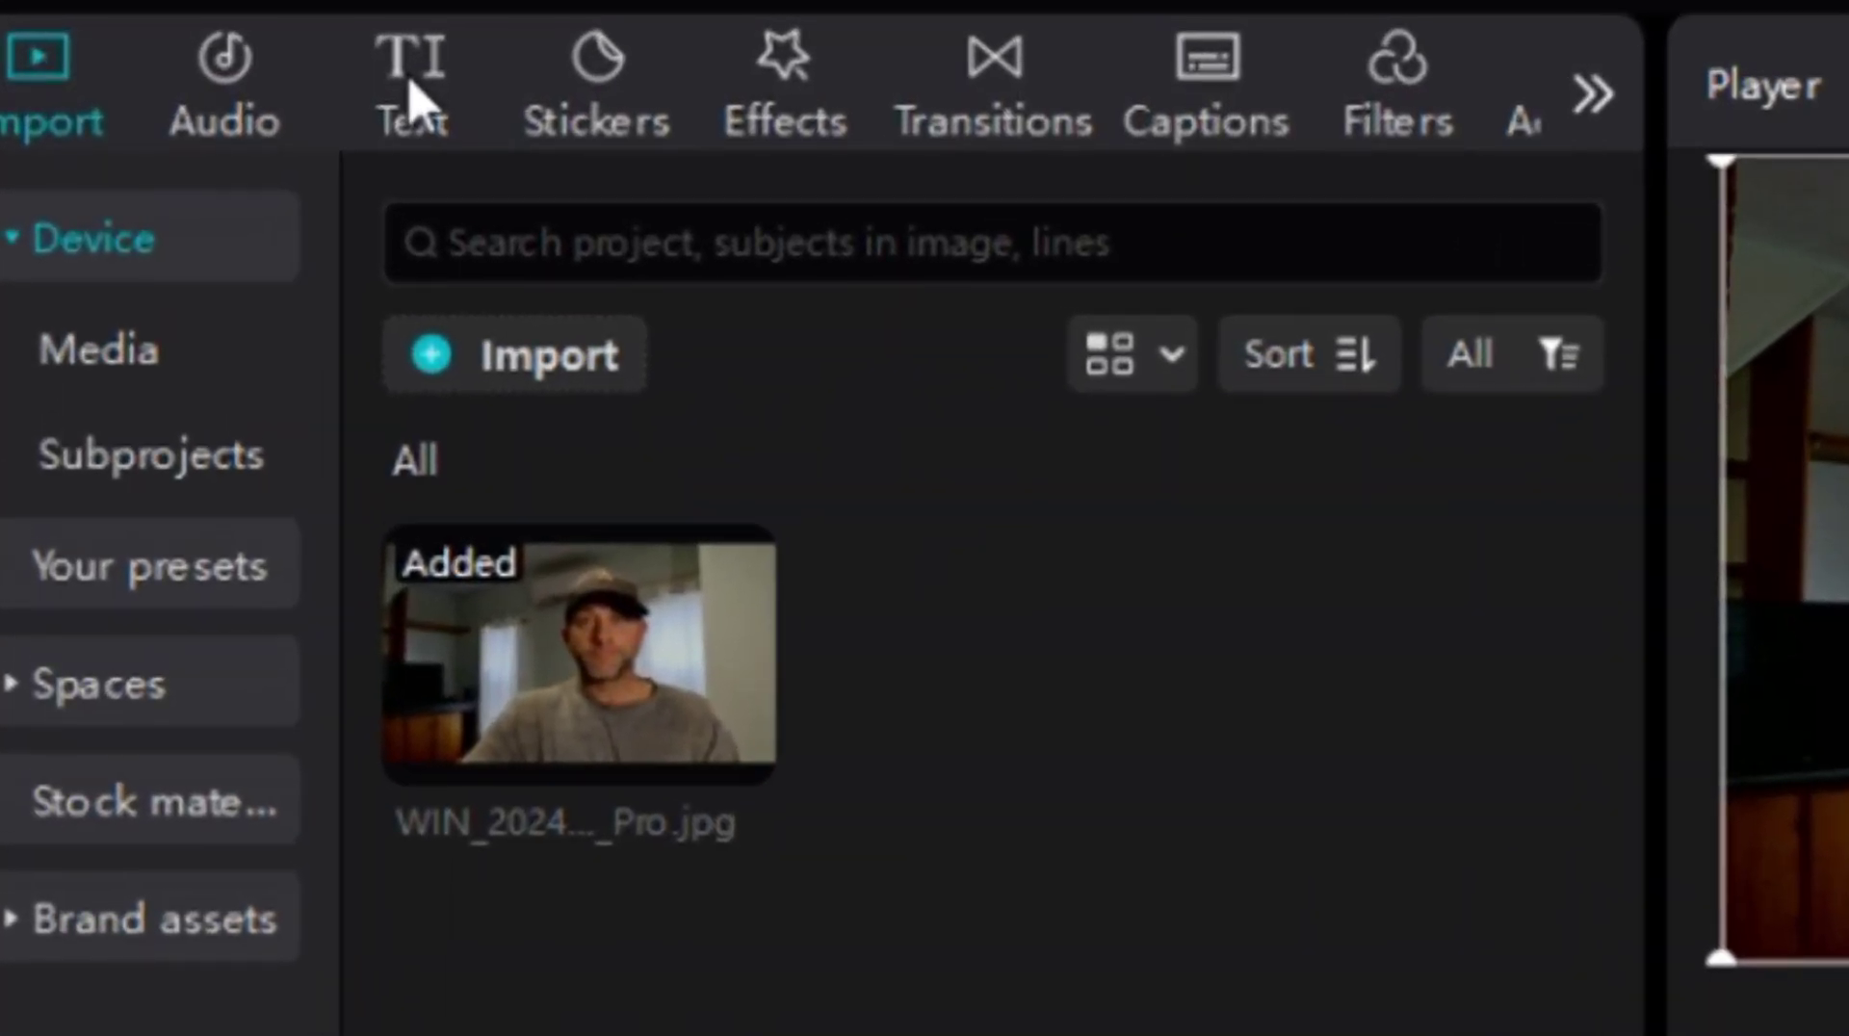
# Step: Add a Default text clip above the photo on the timeline and select it
pyautogui.click(413, 97)
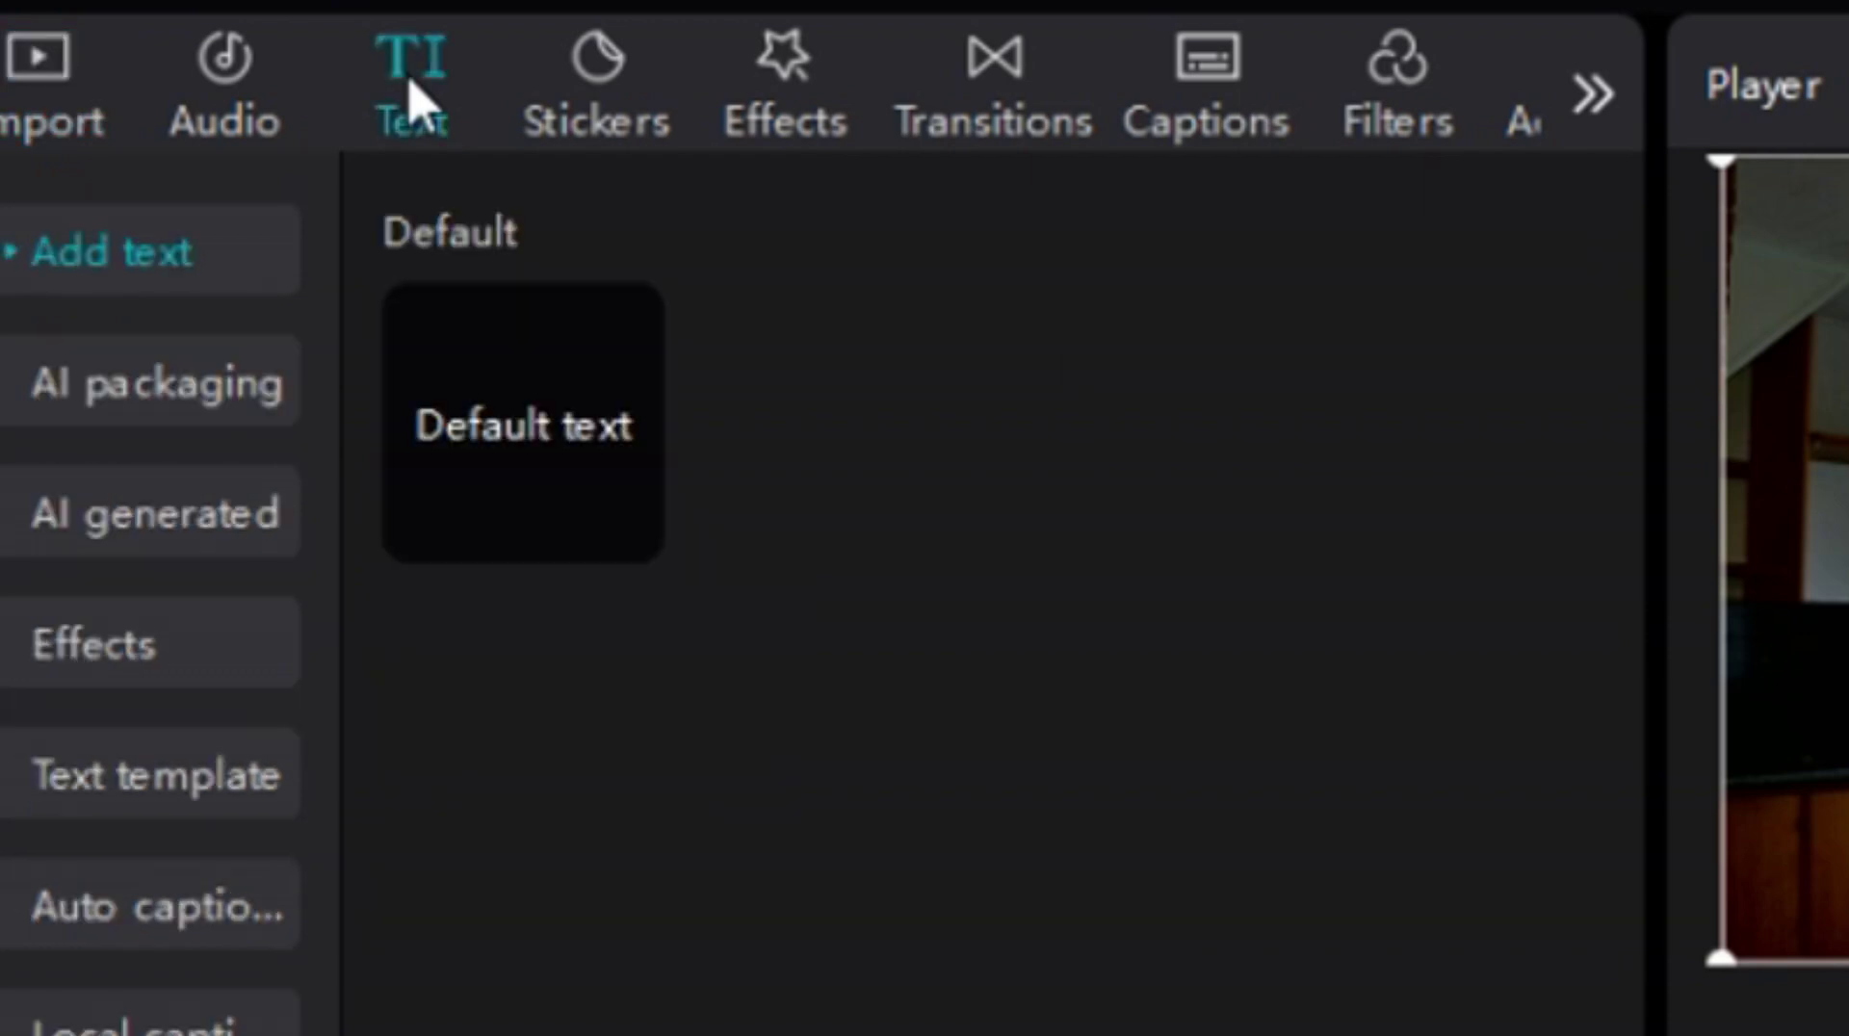
pyautogui.moveTo(566, 504)
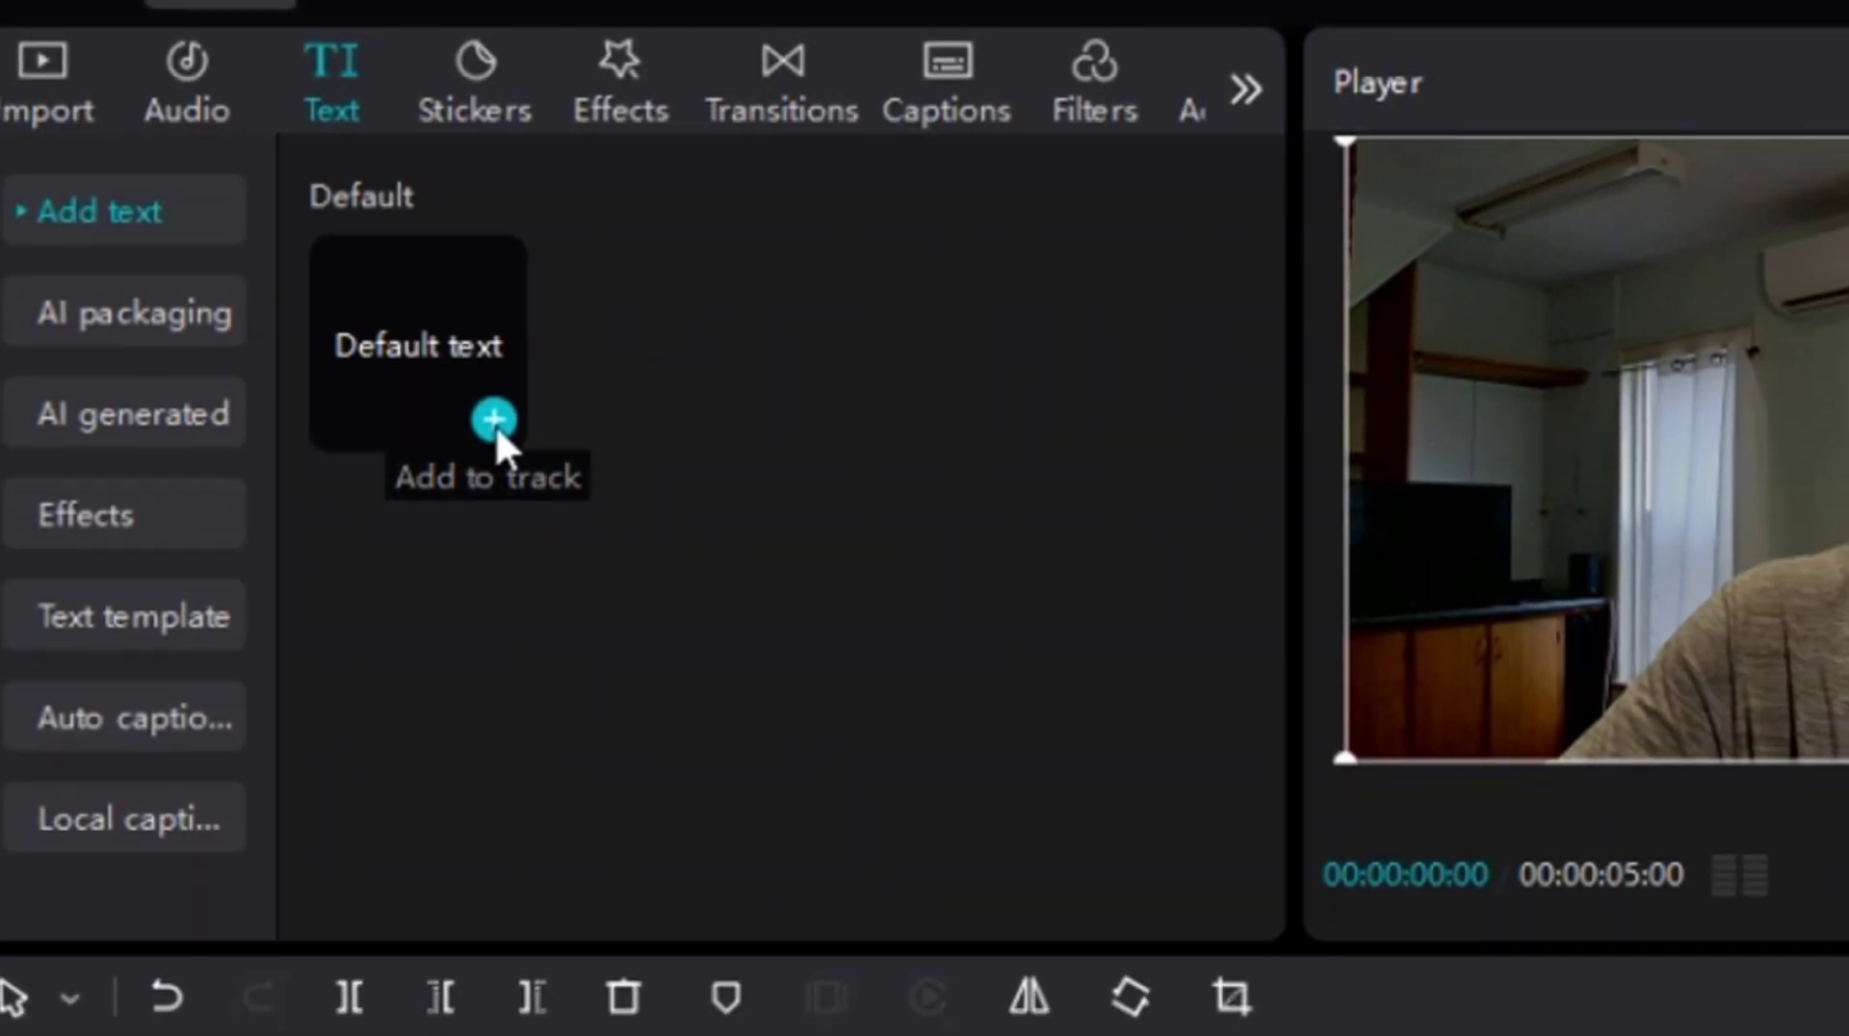
pyautogui.click(622, 523)
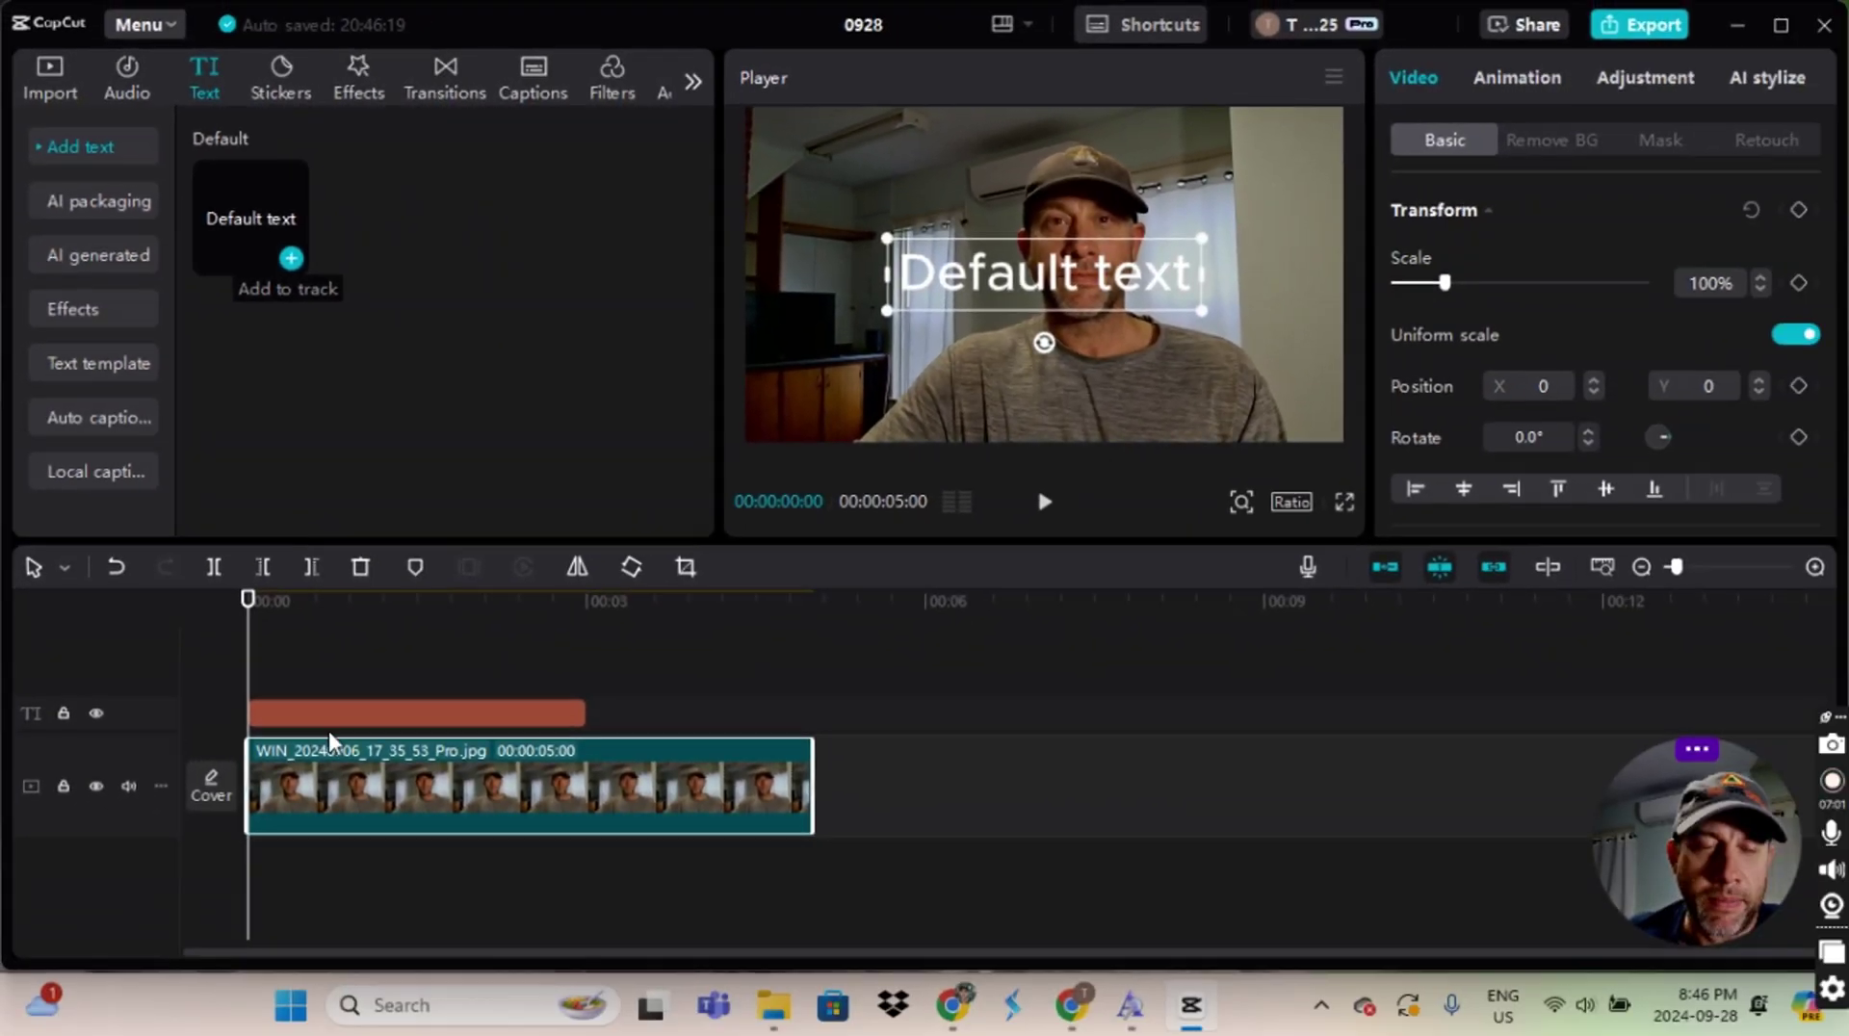
pyautogui.click(428, 886)
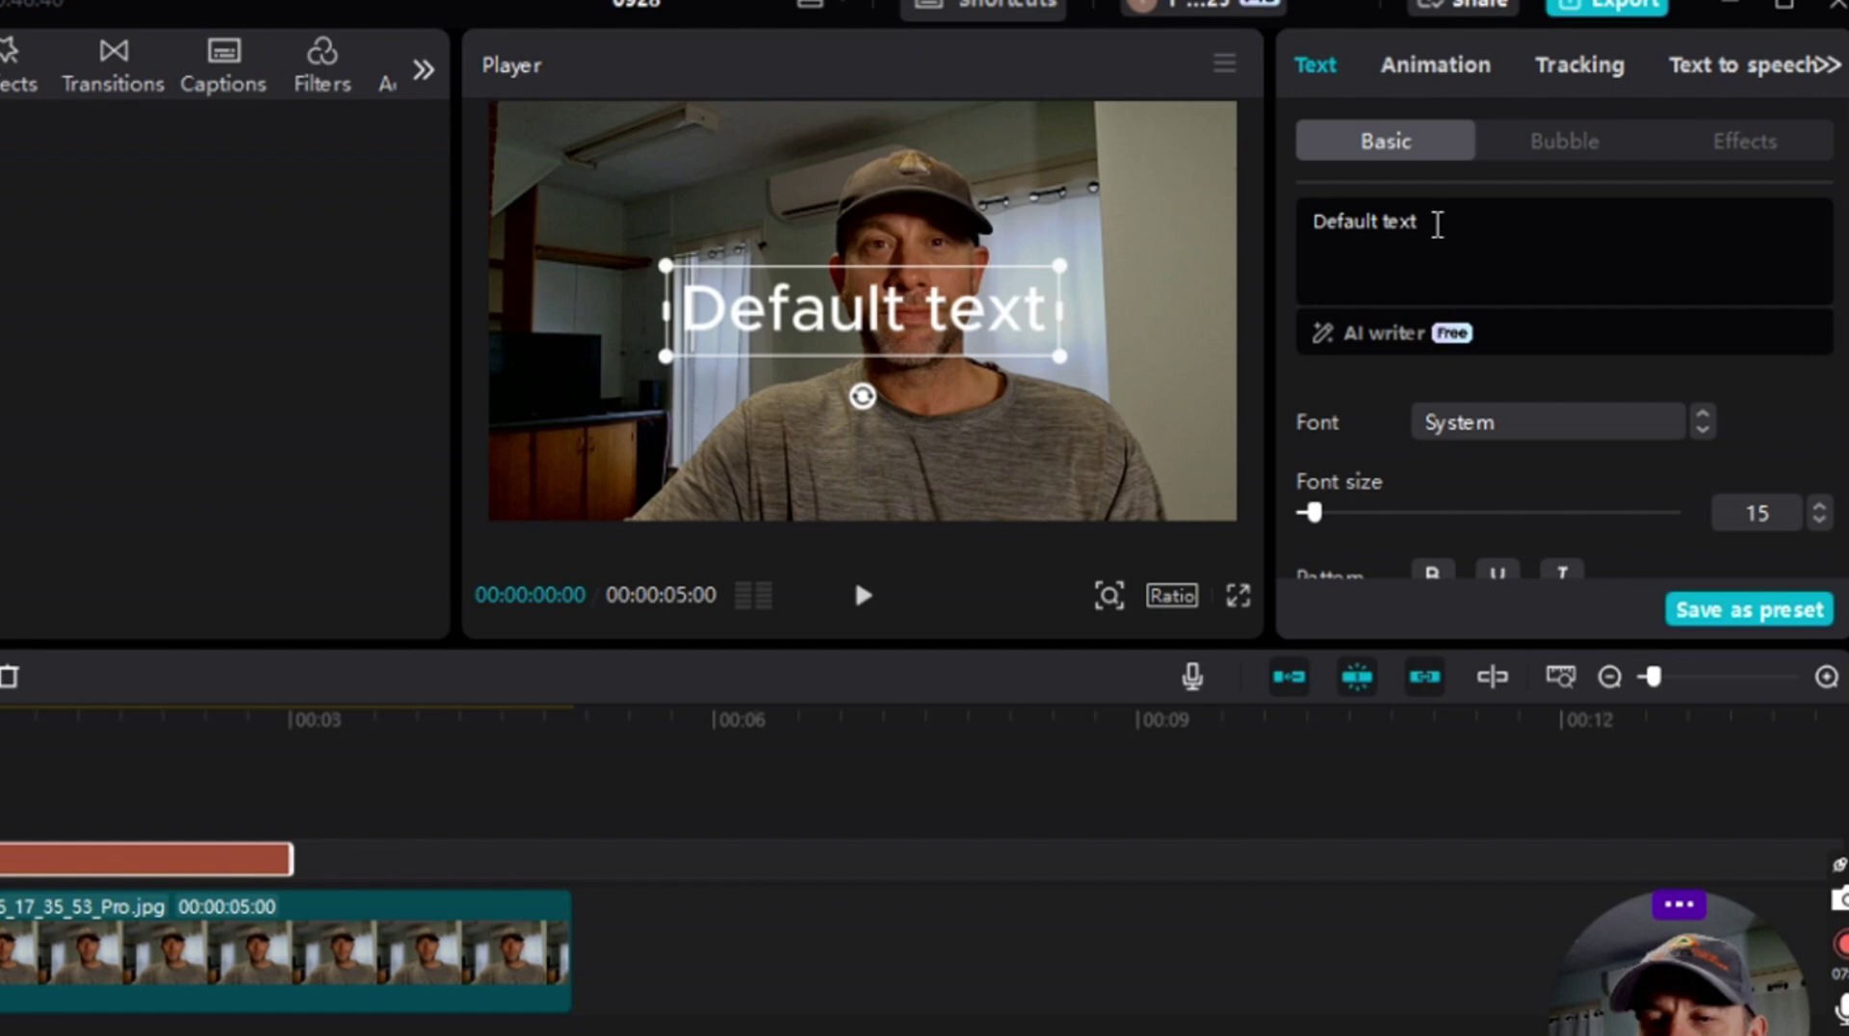
# Step: Replace 'Default text' with 'Subcribe' and place the cursor to fix the misspelling
pyautogui.moveTo(1486, 210); pyautogui.dragTo(1342, 210)
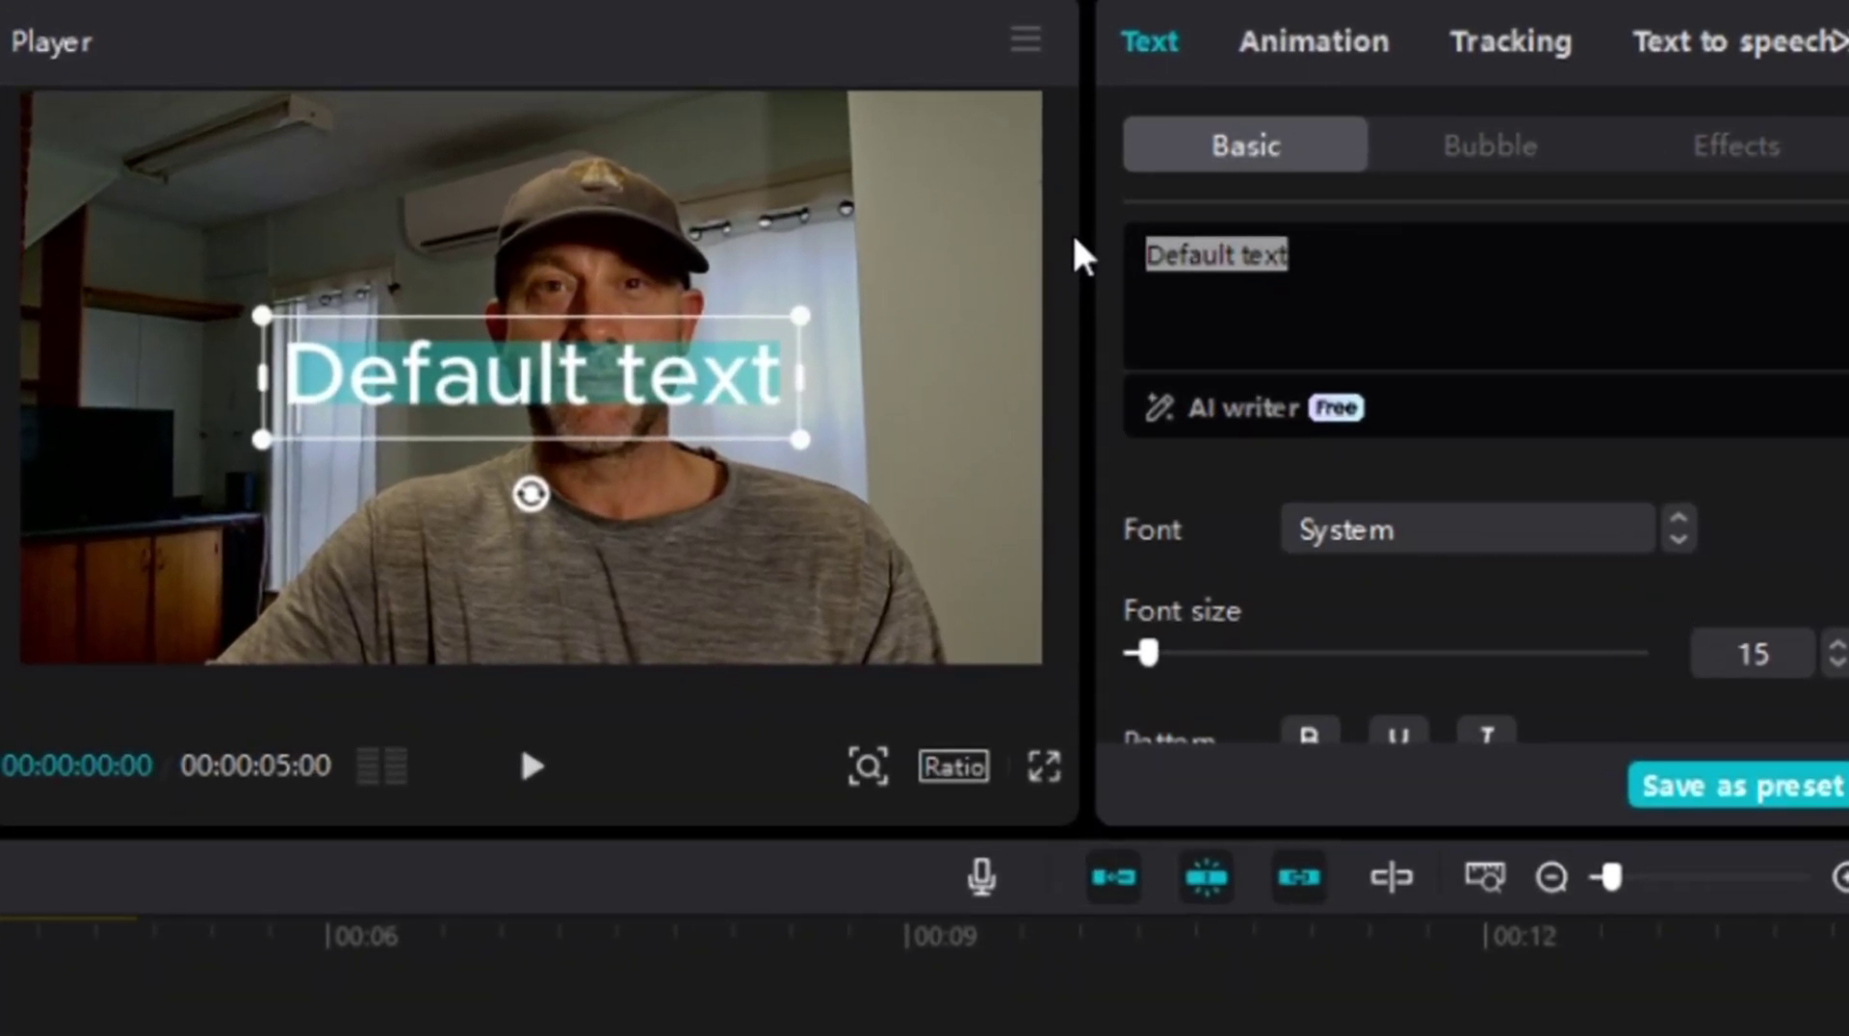
pyautogui.write('Sub')
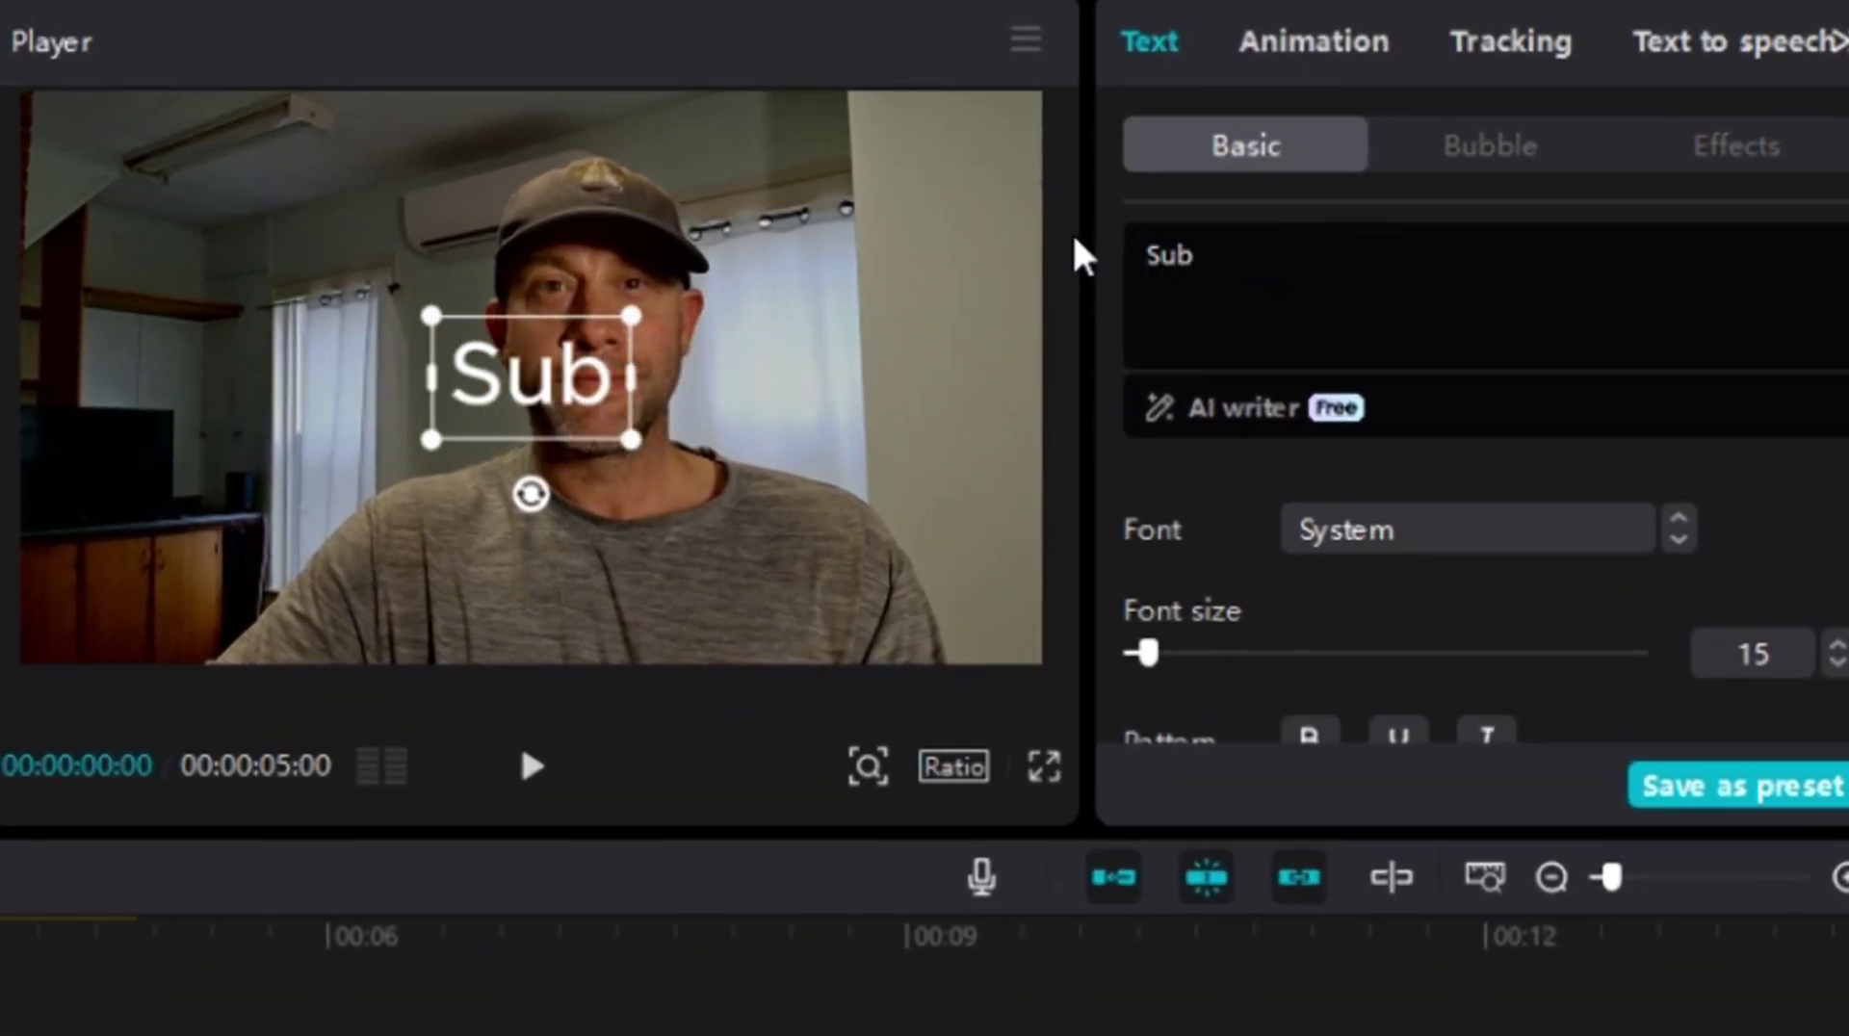
pyautogui.write('cribe')
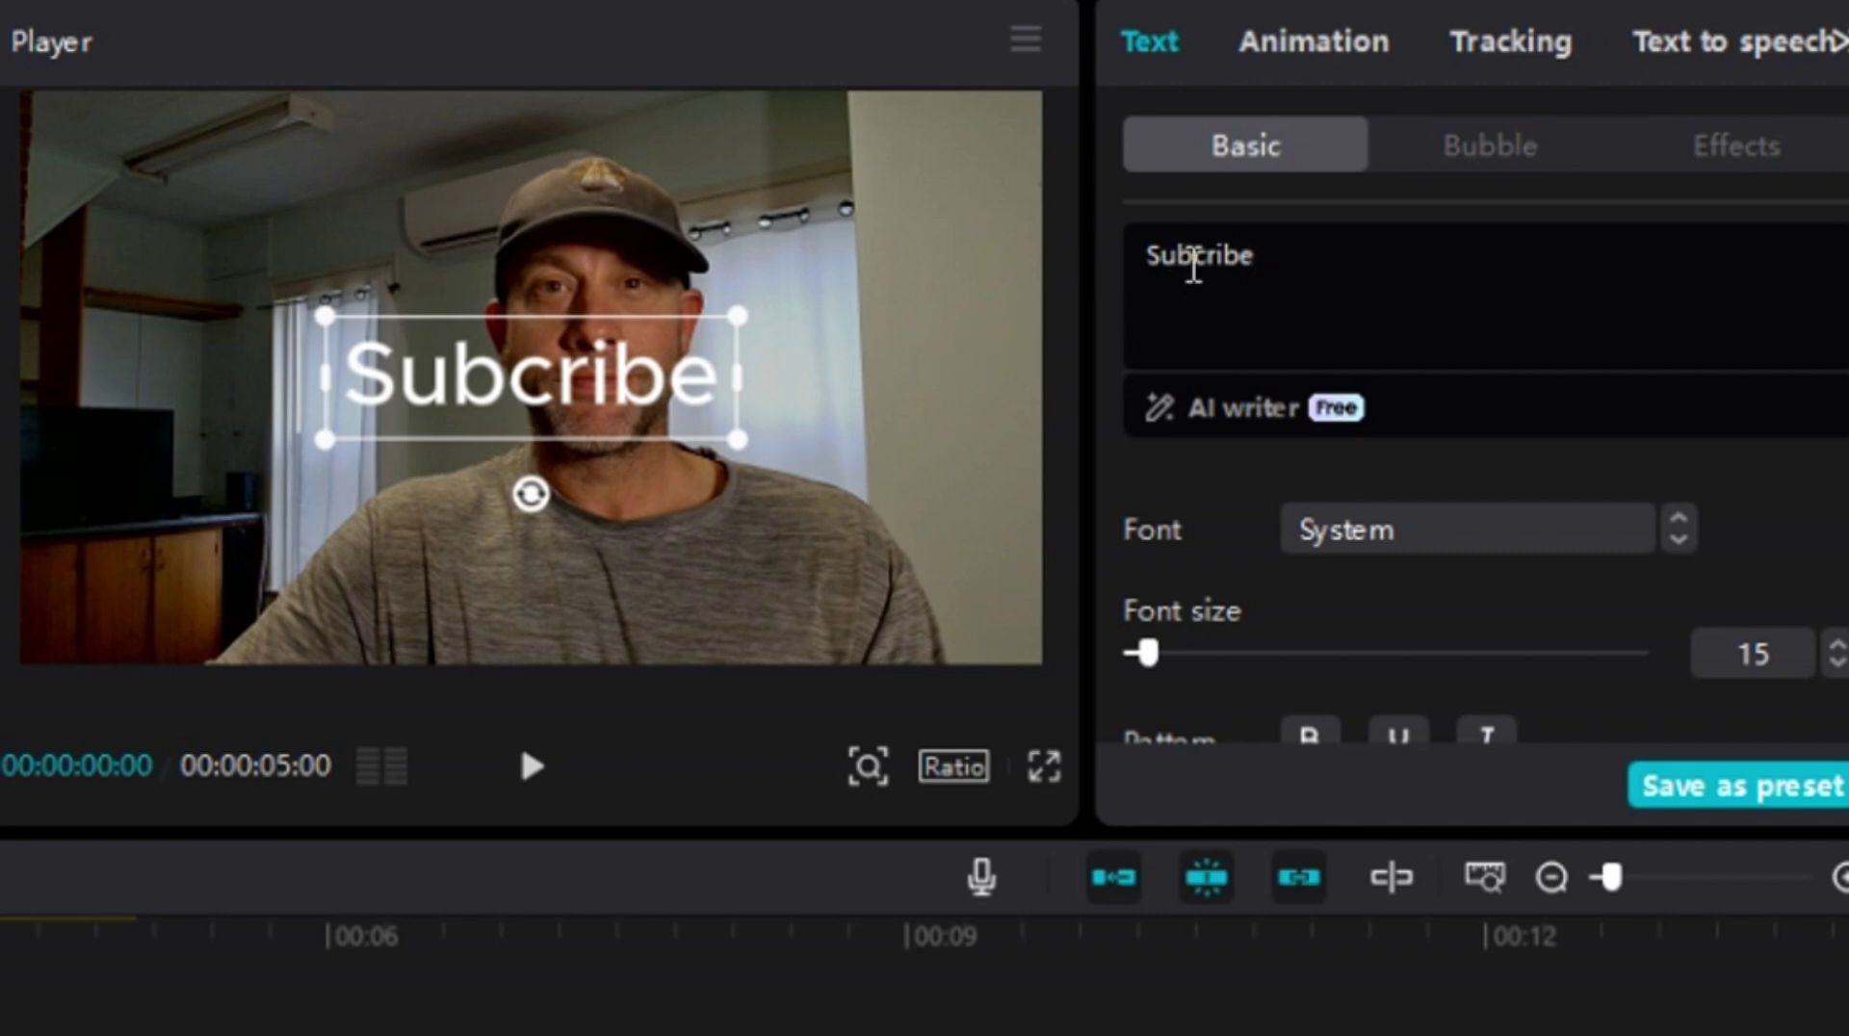
pyautogui.click(1196, 260)
# Step: Correct the text to 'Subscribe', then search fonts for 'long Beach' and pick the result
pyautogui.write('s')
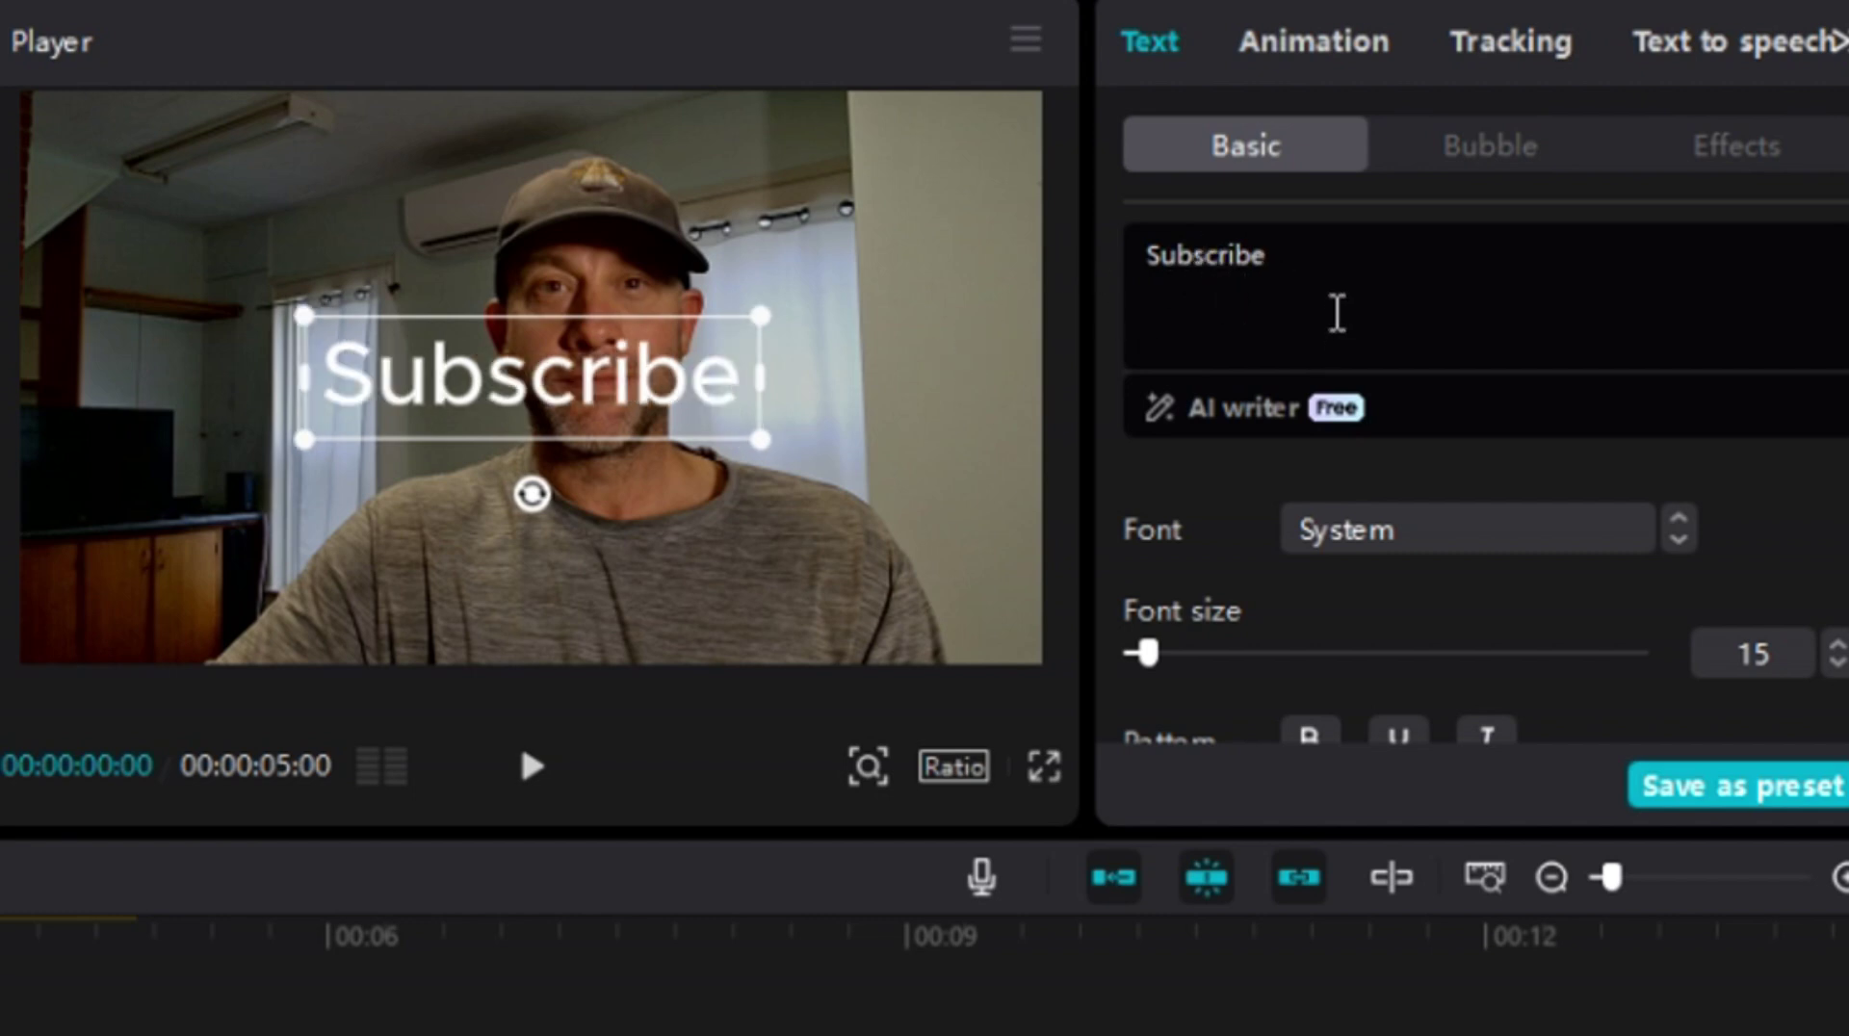
pyautogui.click(1369, 302)
pyautogui.click(1392, 539)
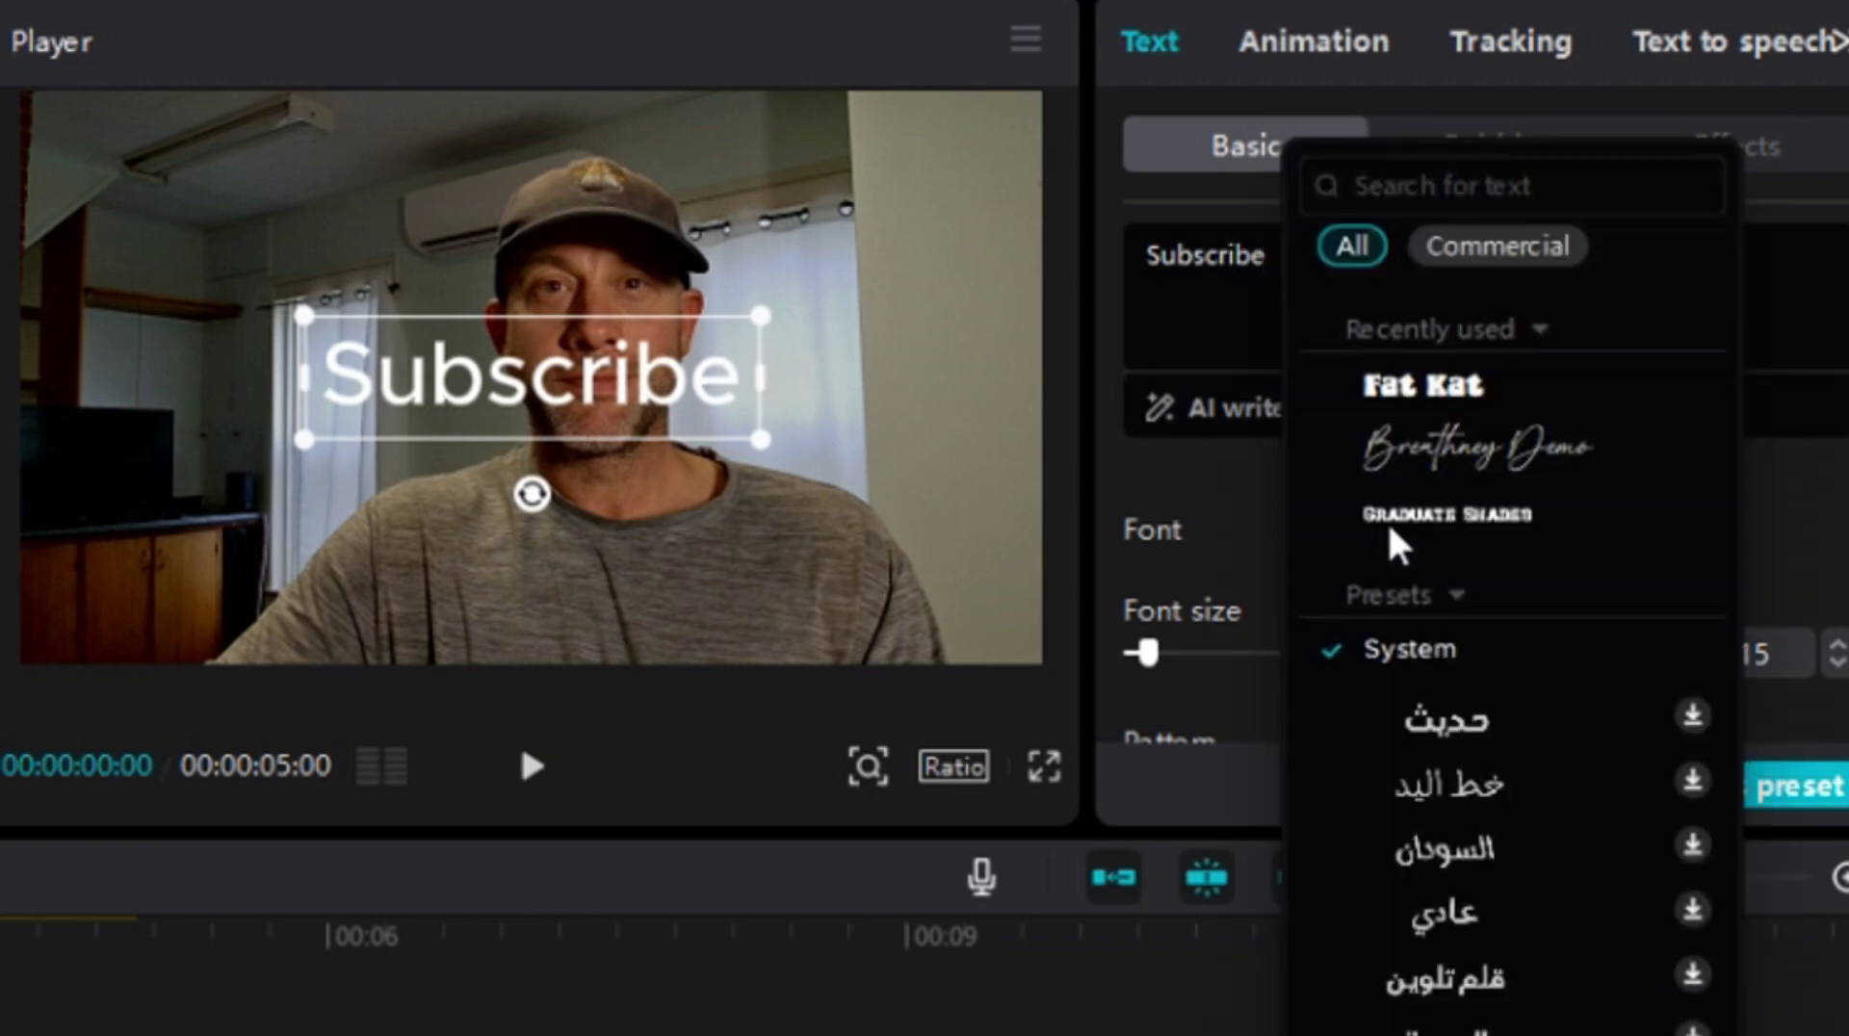
pyautogui.click(1434, 192)
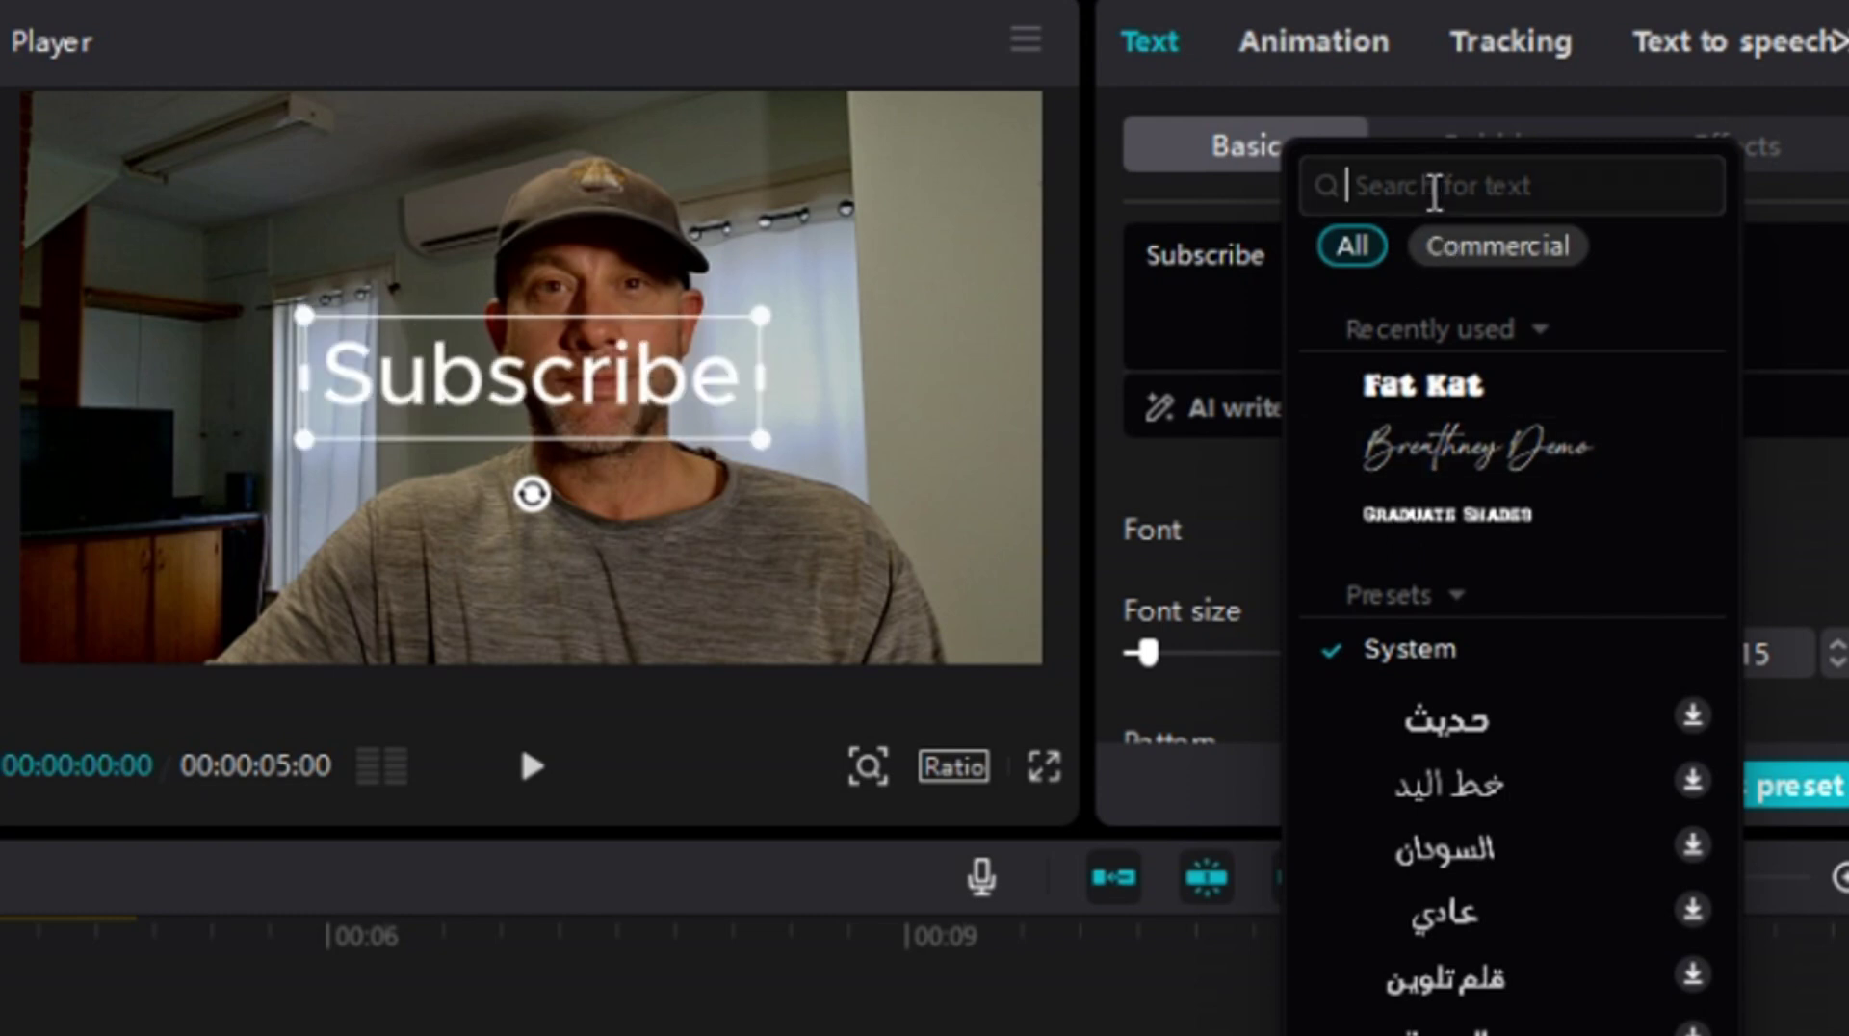
pyautogui.write('l')
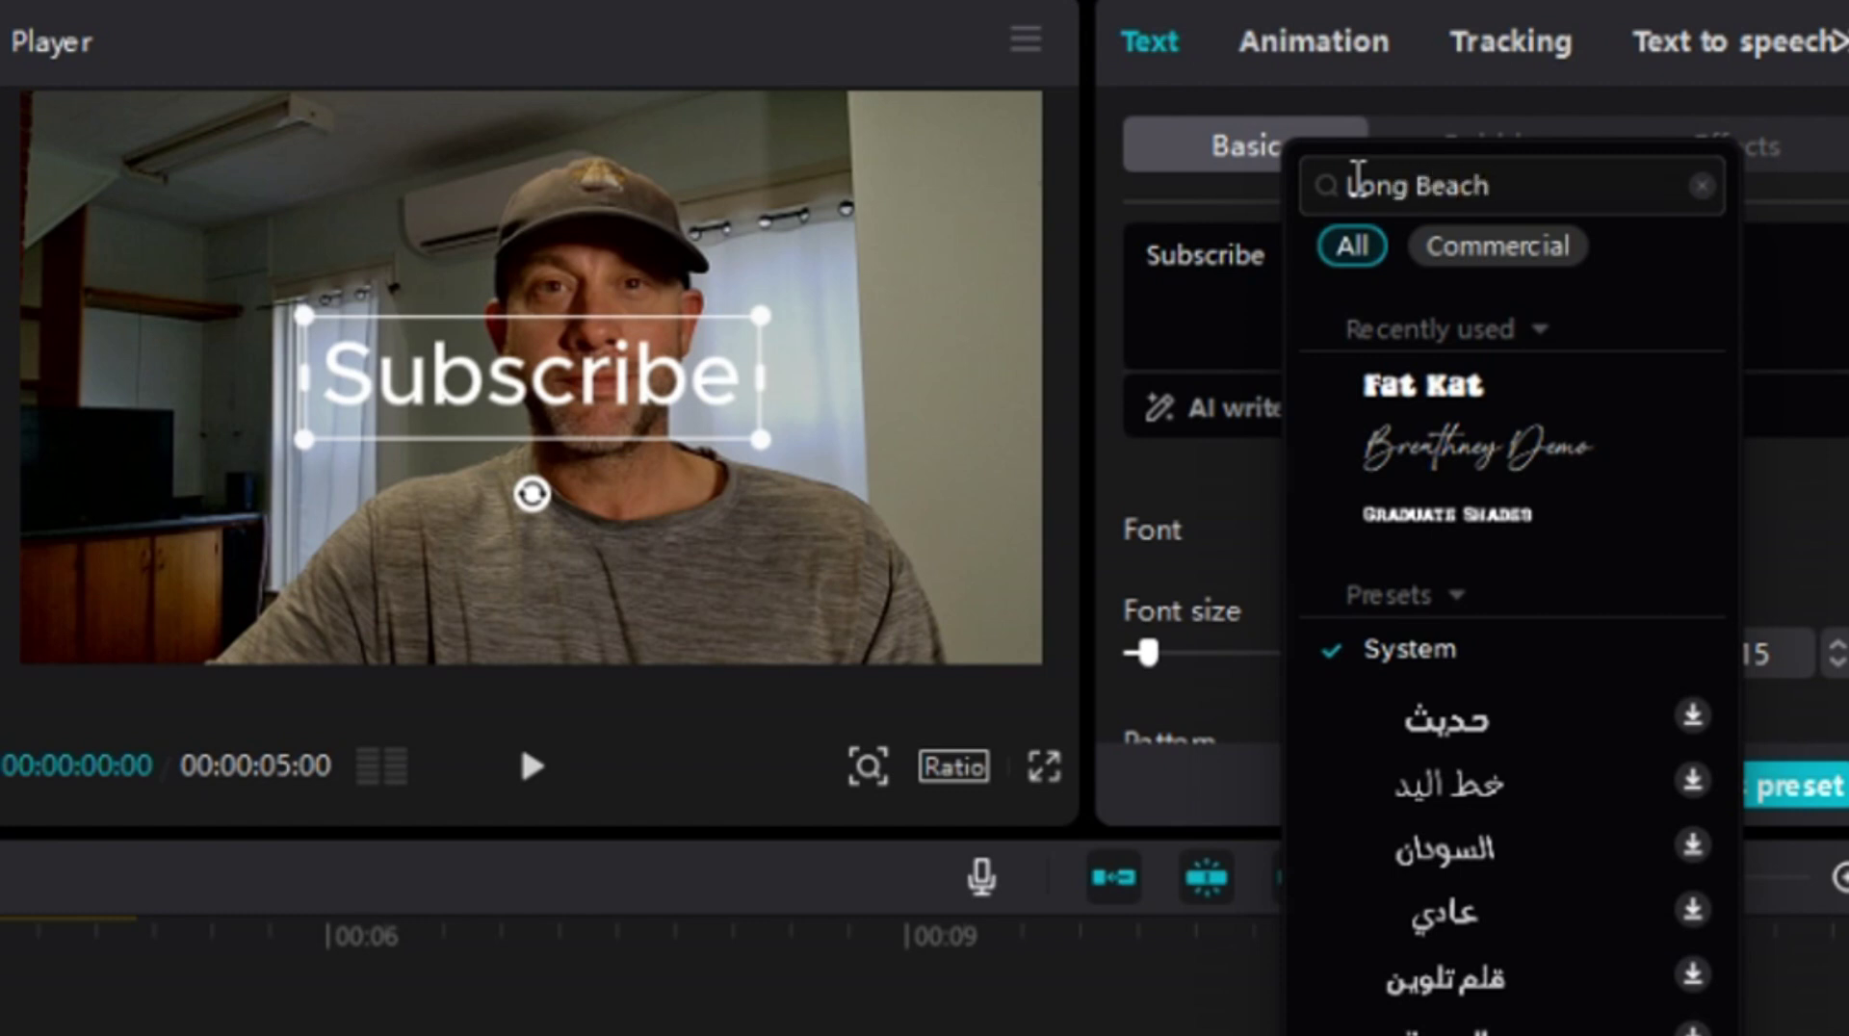
pyautogui.write('ong Beach')
pyautogui.press('Return')
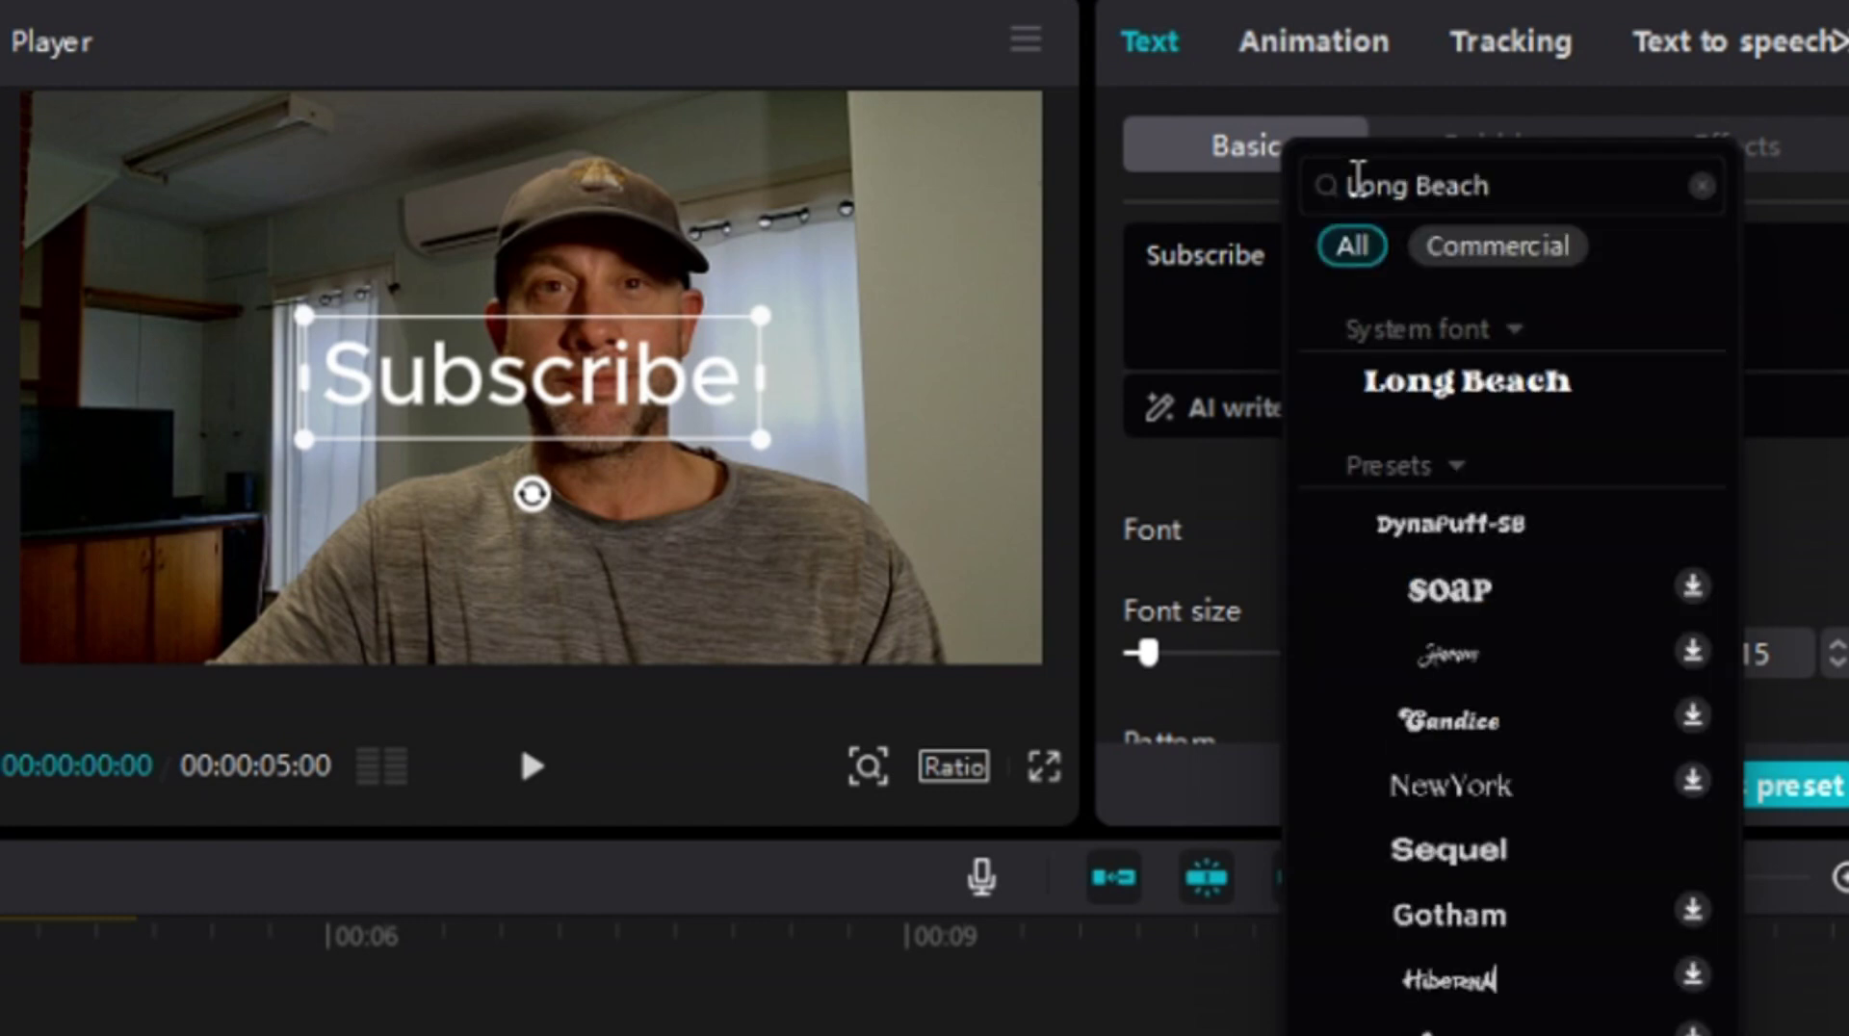
pyautogui.click(1437, 387)
pyautogui.moveTo(1564, 183); pyautogui.dragTo(1241, 134)
# Step: Clear the font search and pick Long Beach from the Font list for the Subscribe title
pyautogui.press('BackSpace')
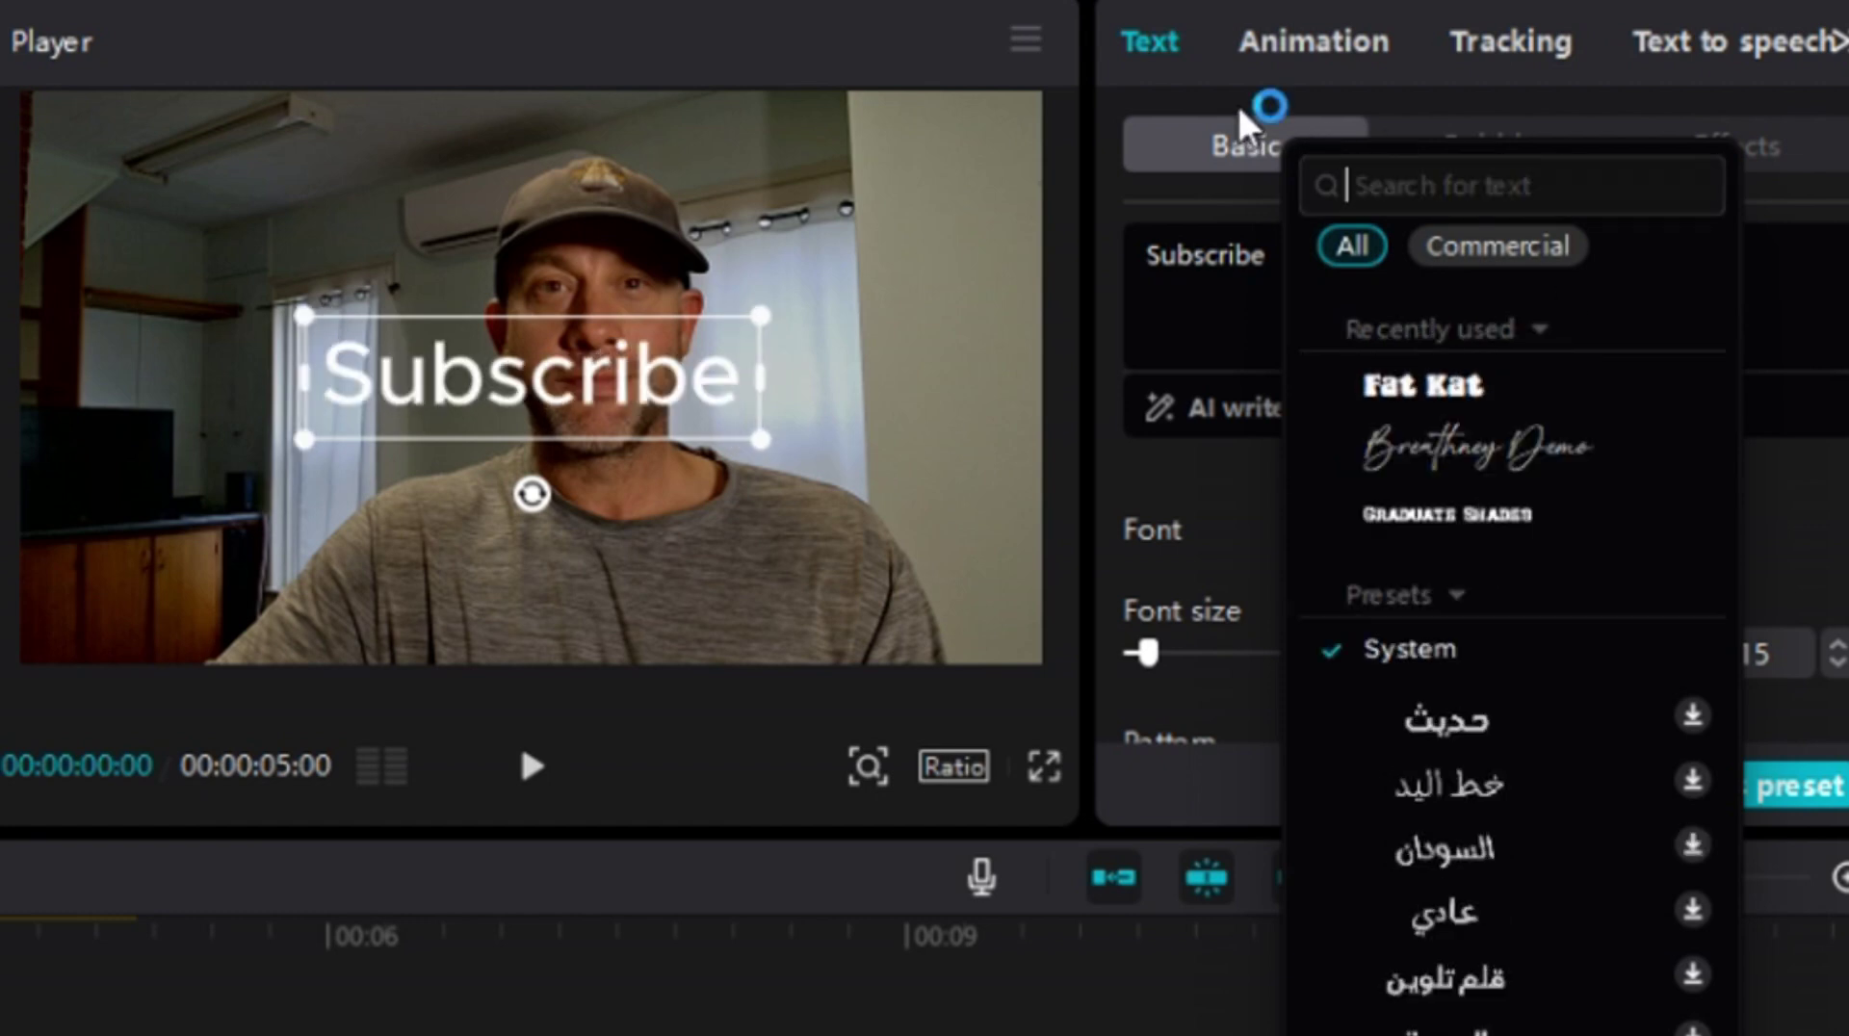
pyautogui.scroll(-5, 1551, 549)
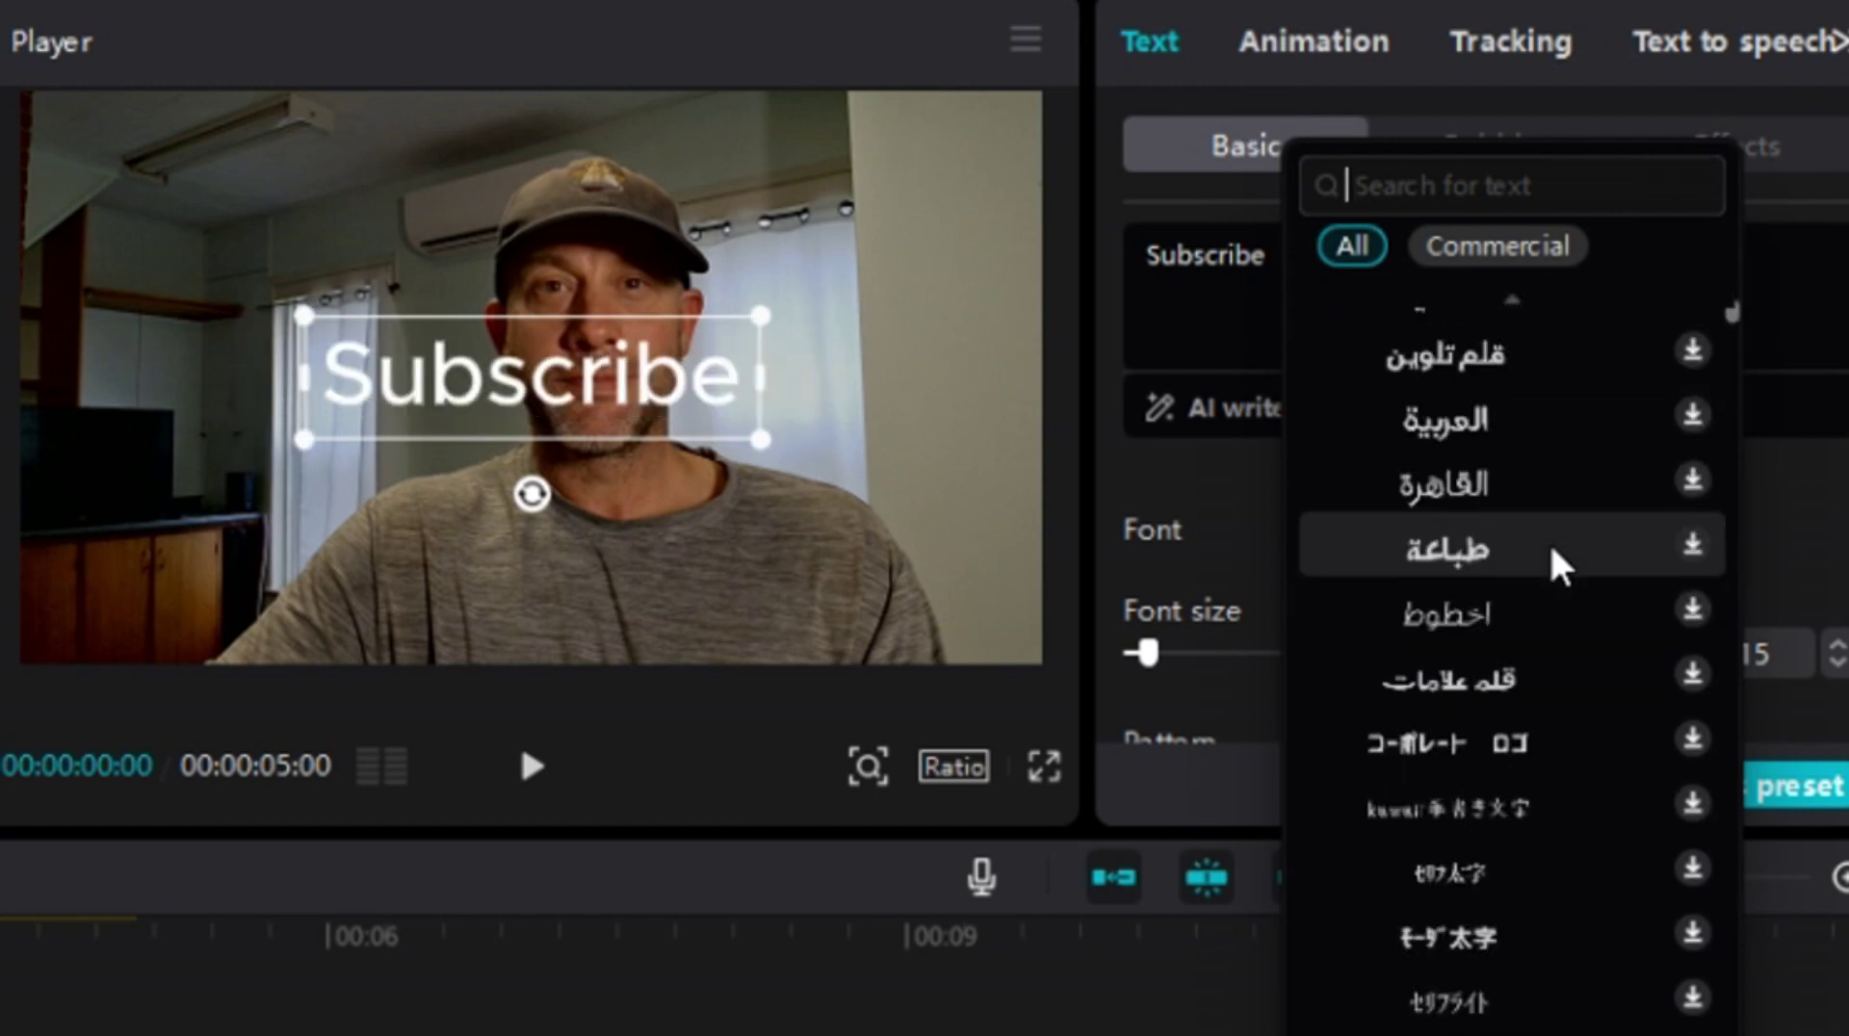
pyautogui.scroll(-10, 1560, 568)
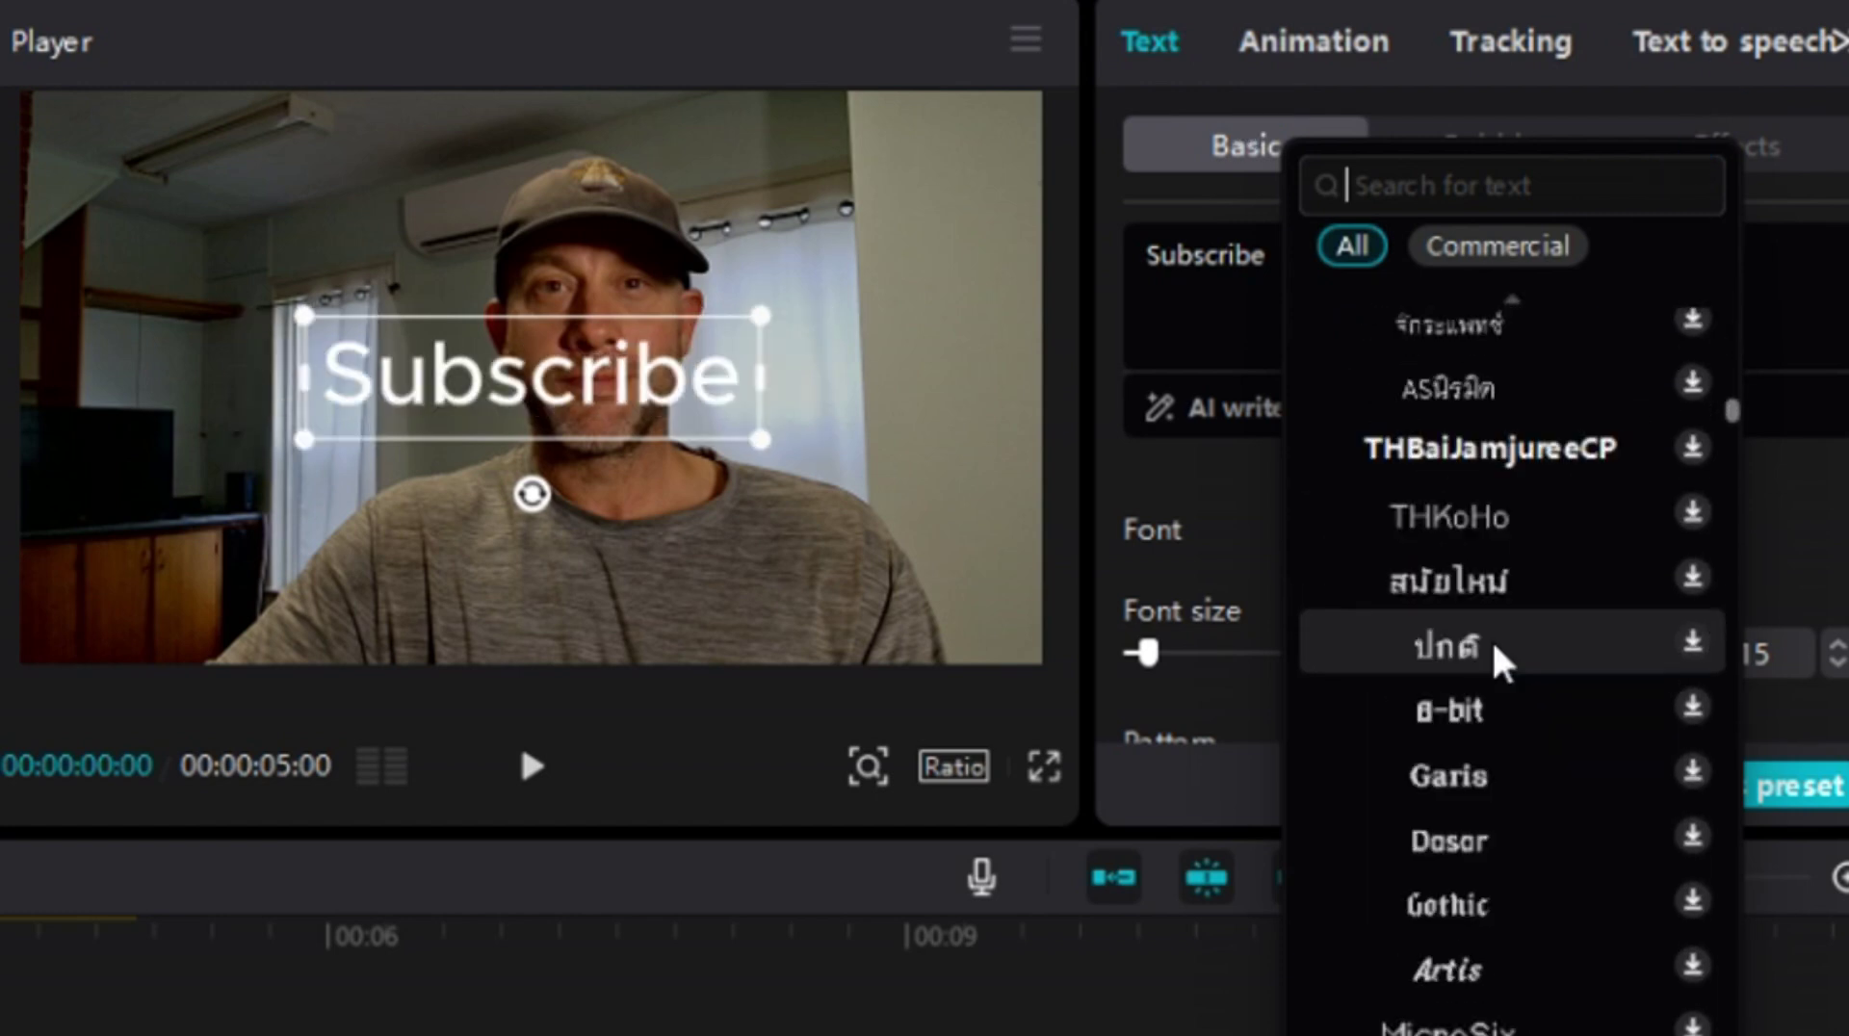
pyautogui.scroll(-10, 1499, 664)
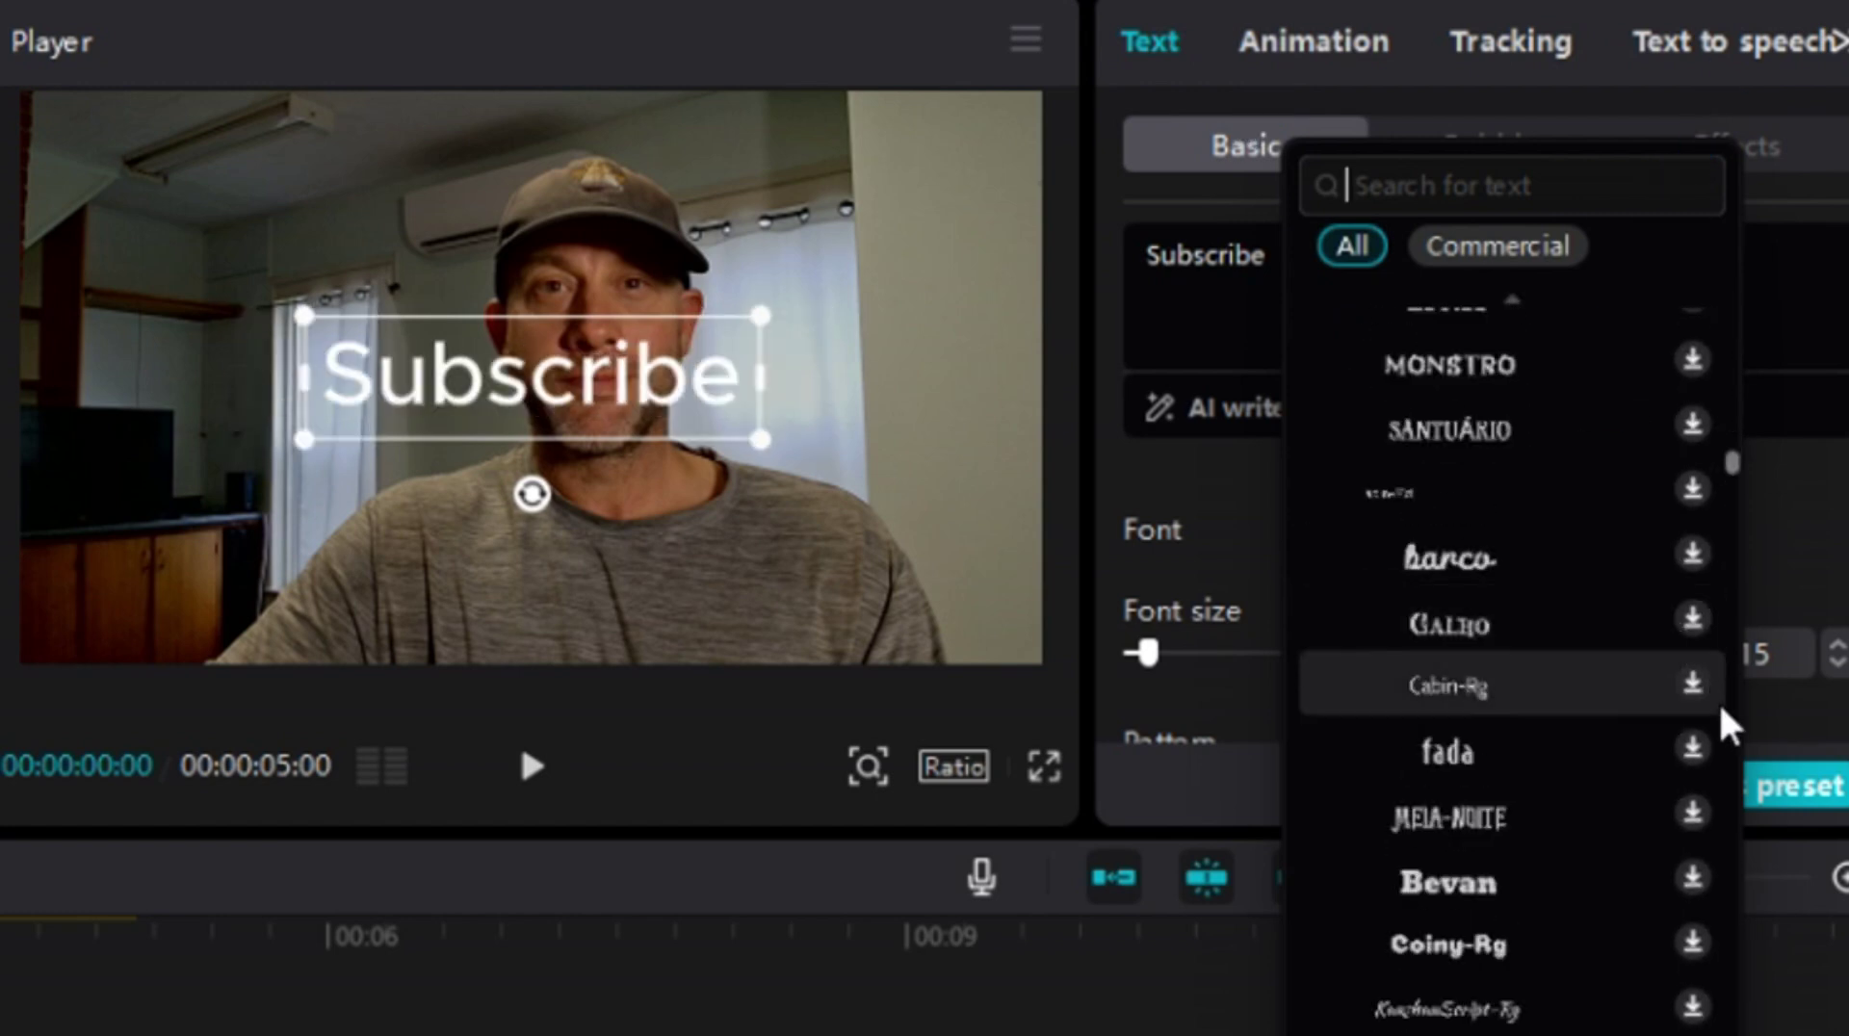
pyautogui.scroll(-10, 1722, 737)
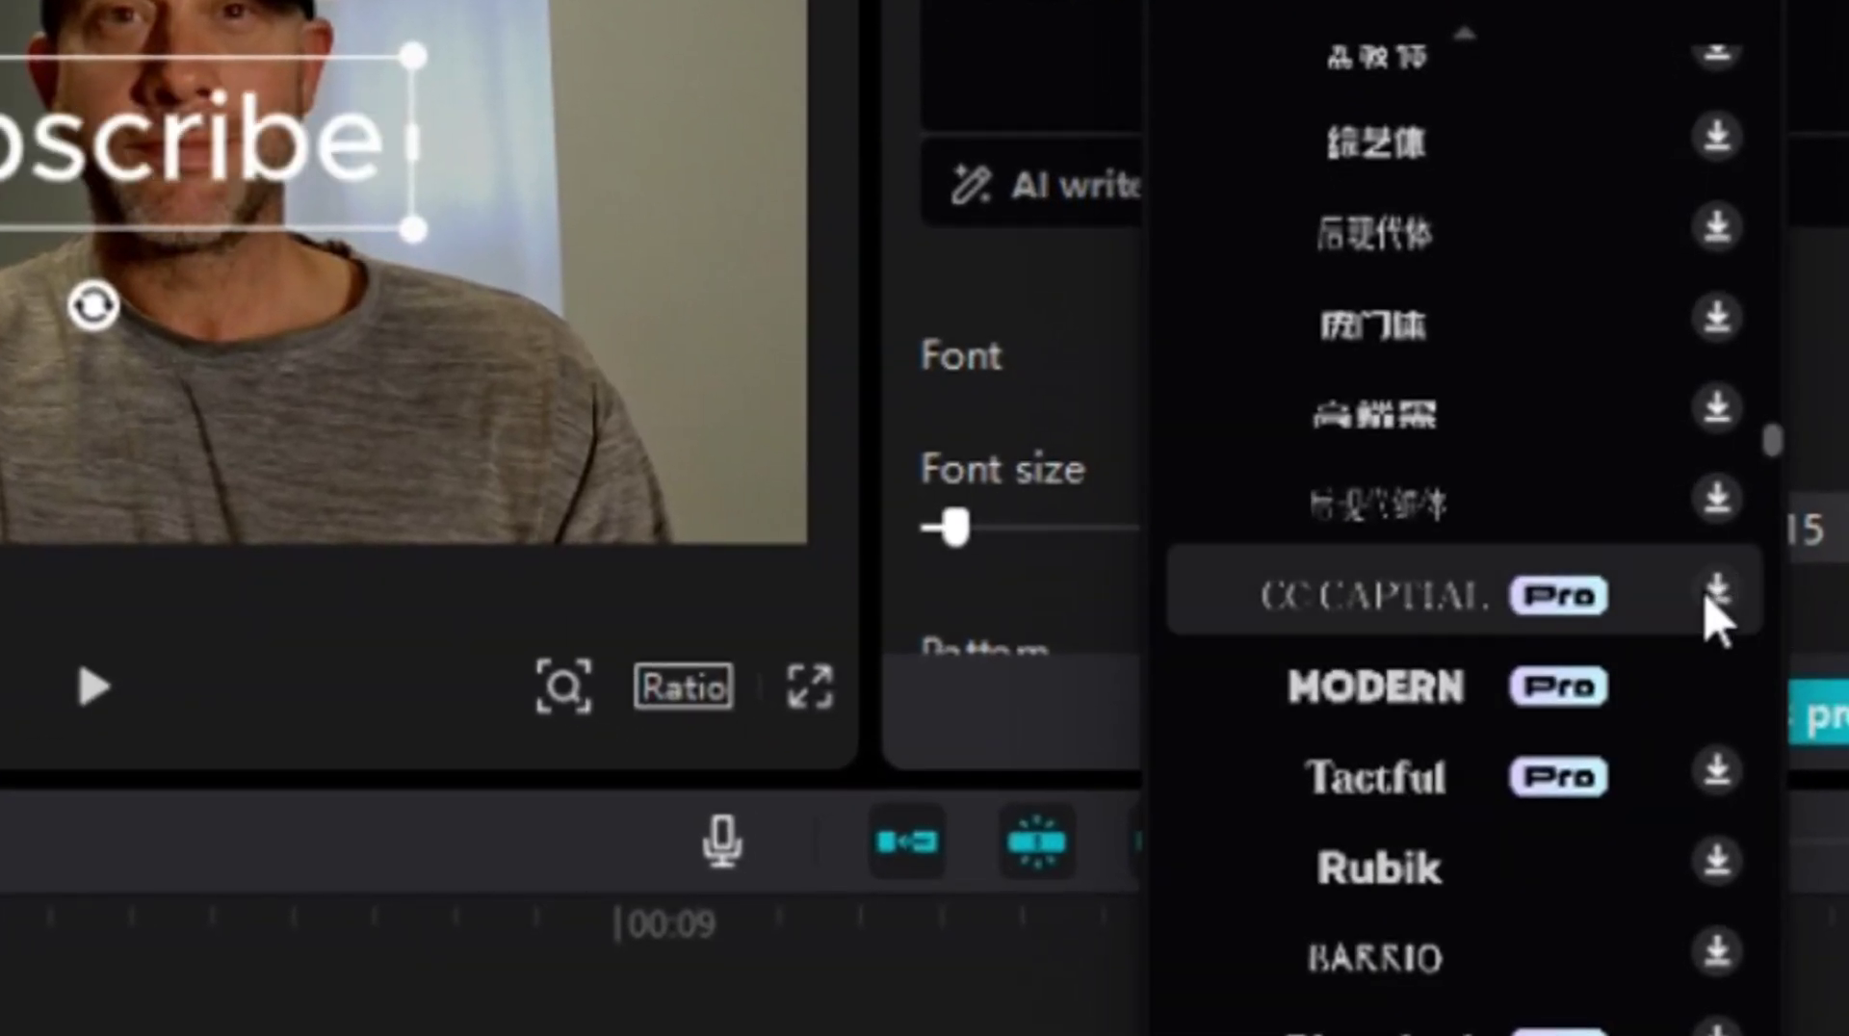
pyautogui.scroll(-15, 1714, 593)
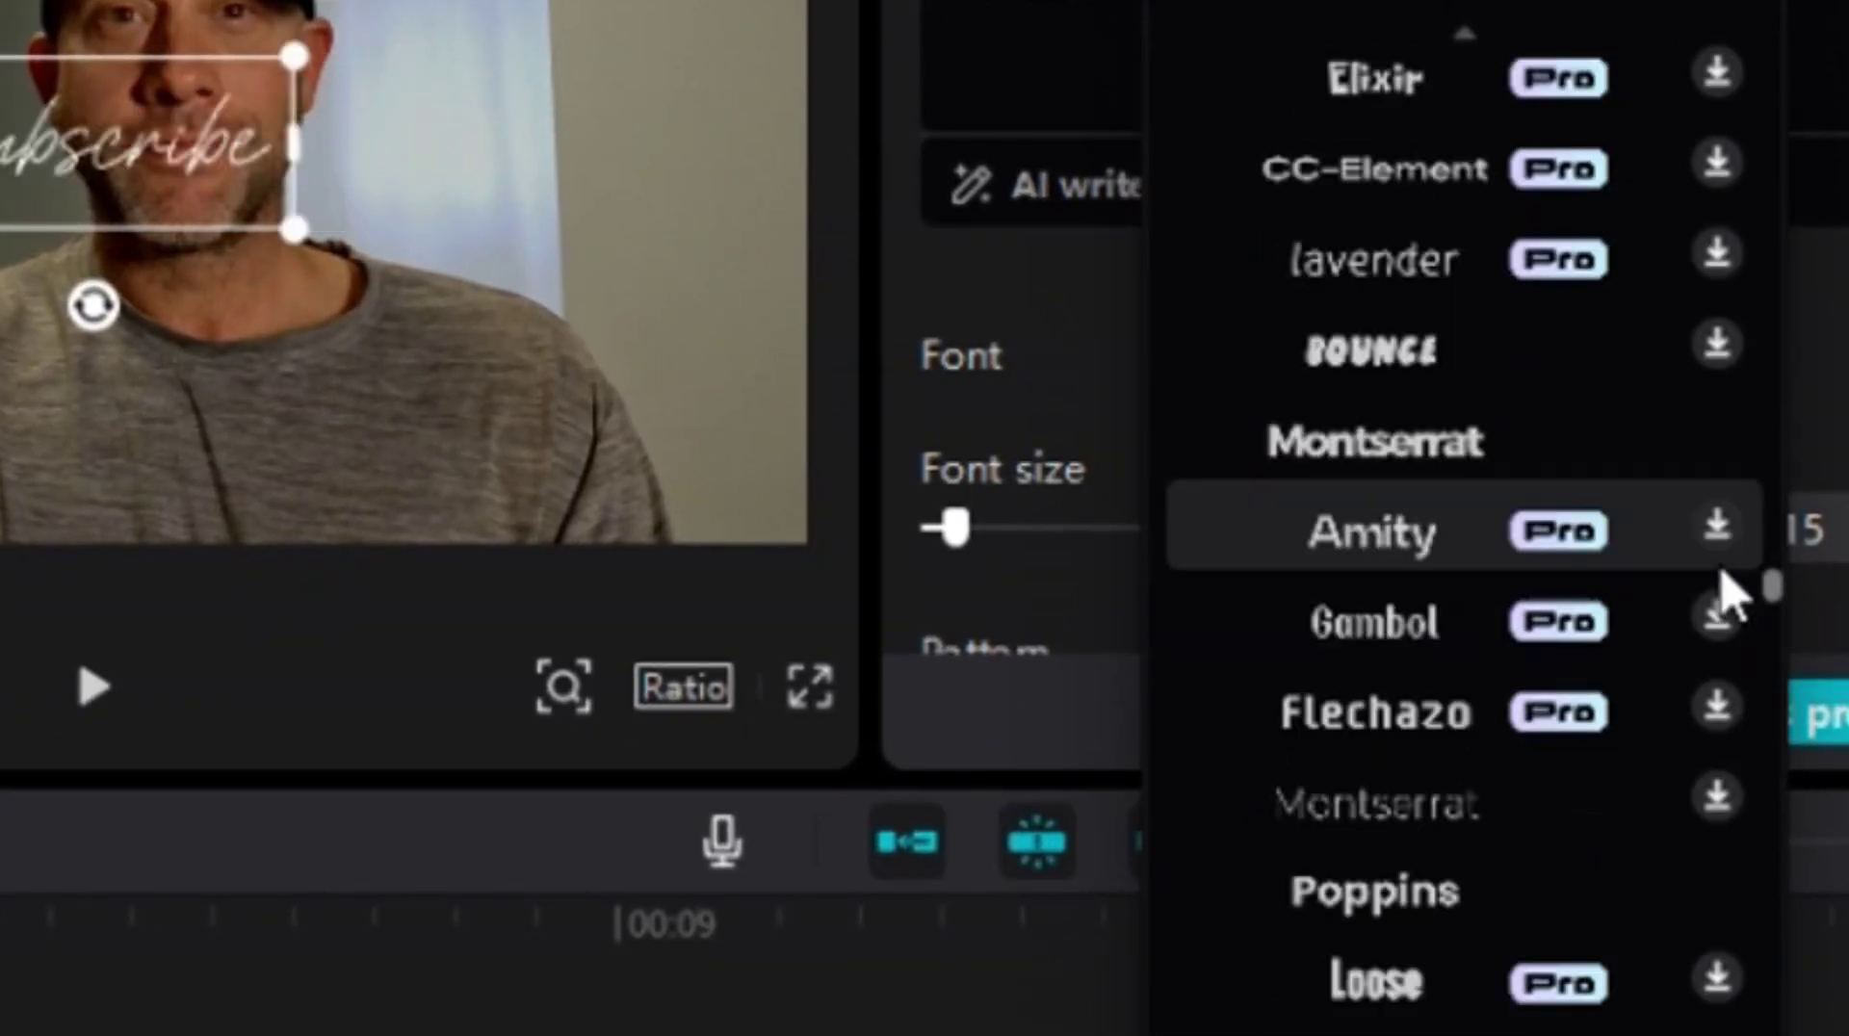
pyautogui.scroll(-15, 1722, 572)
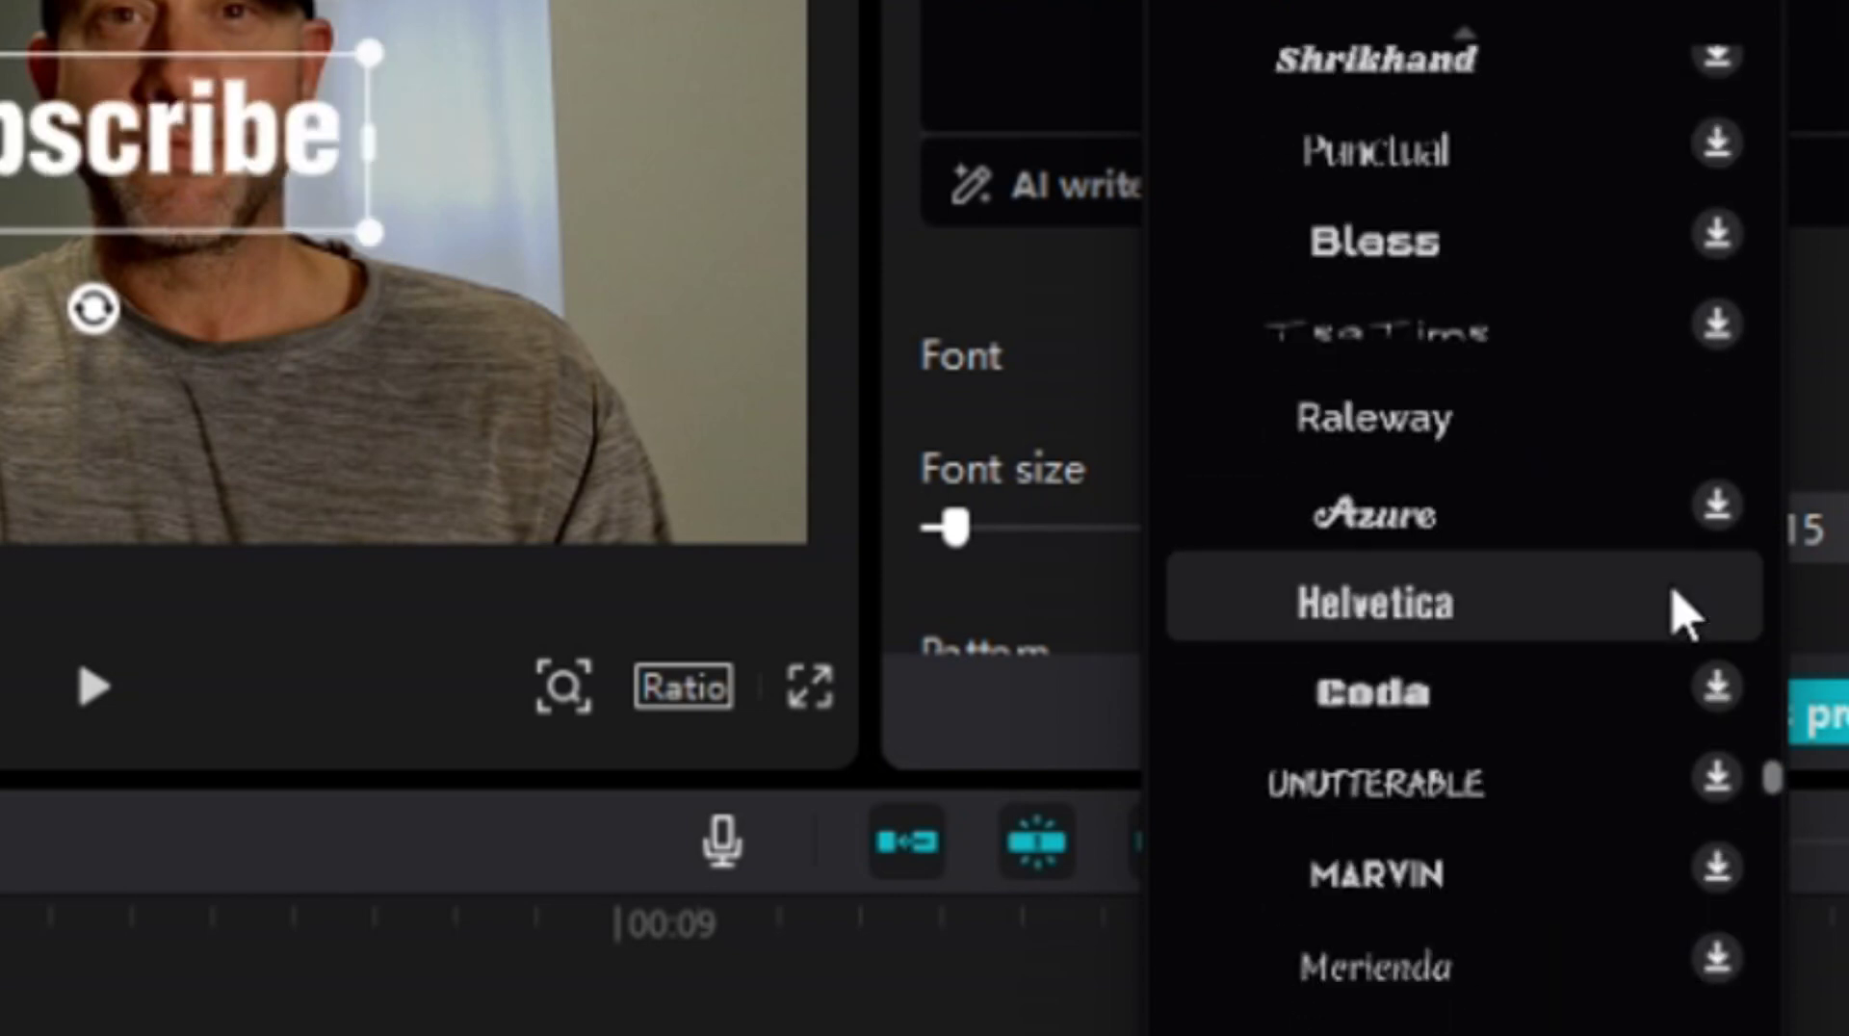
pyautogui.scroll(-15, 1686, 612)
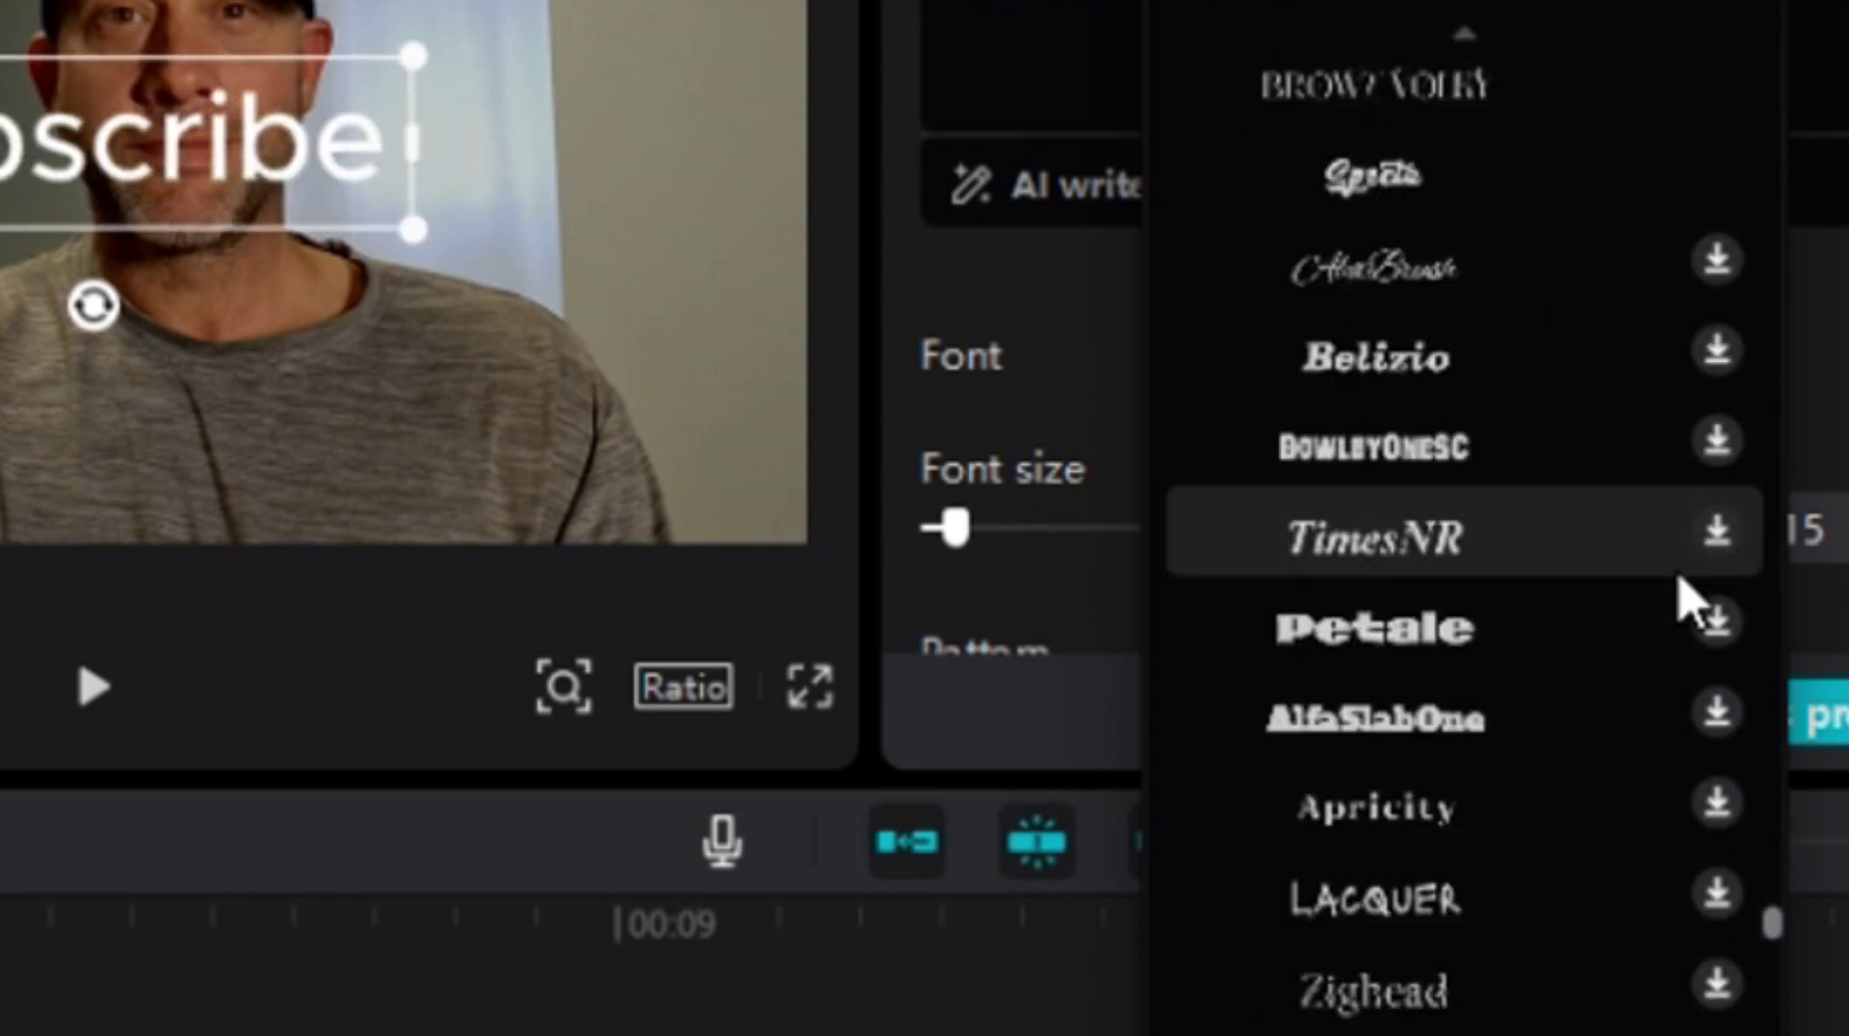
pyautogui.scroll(-15, 1687, 602)
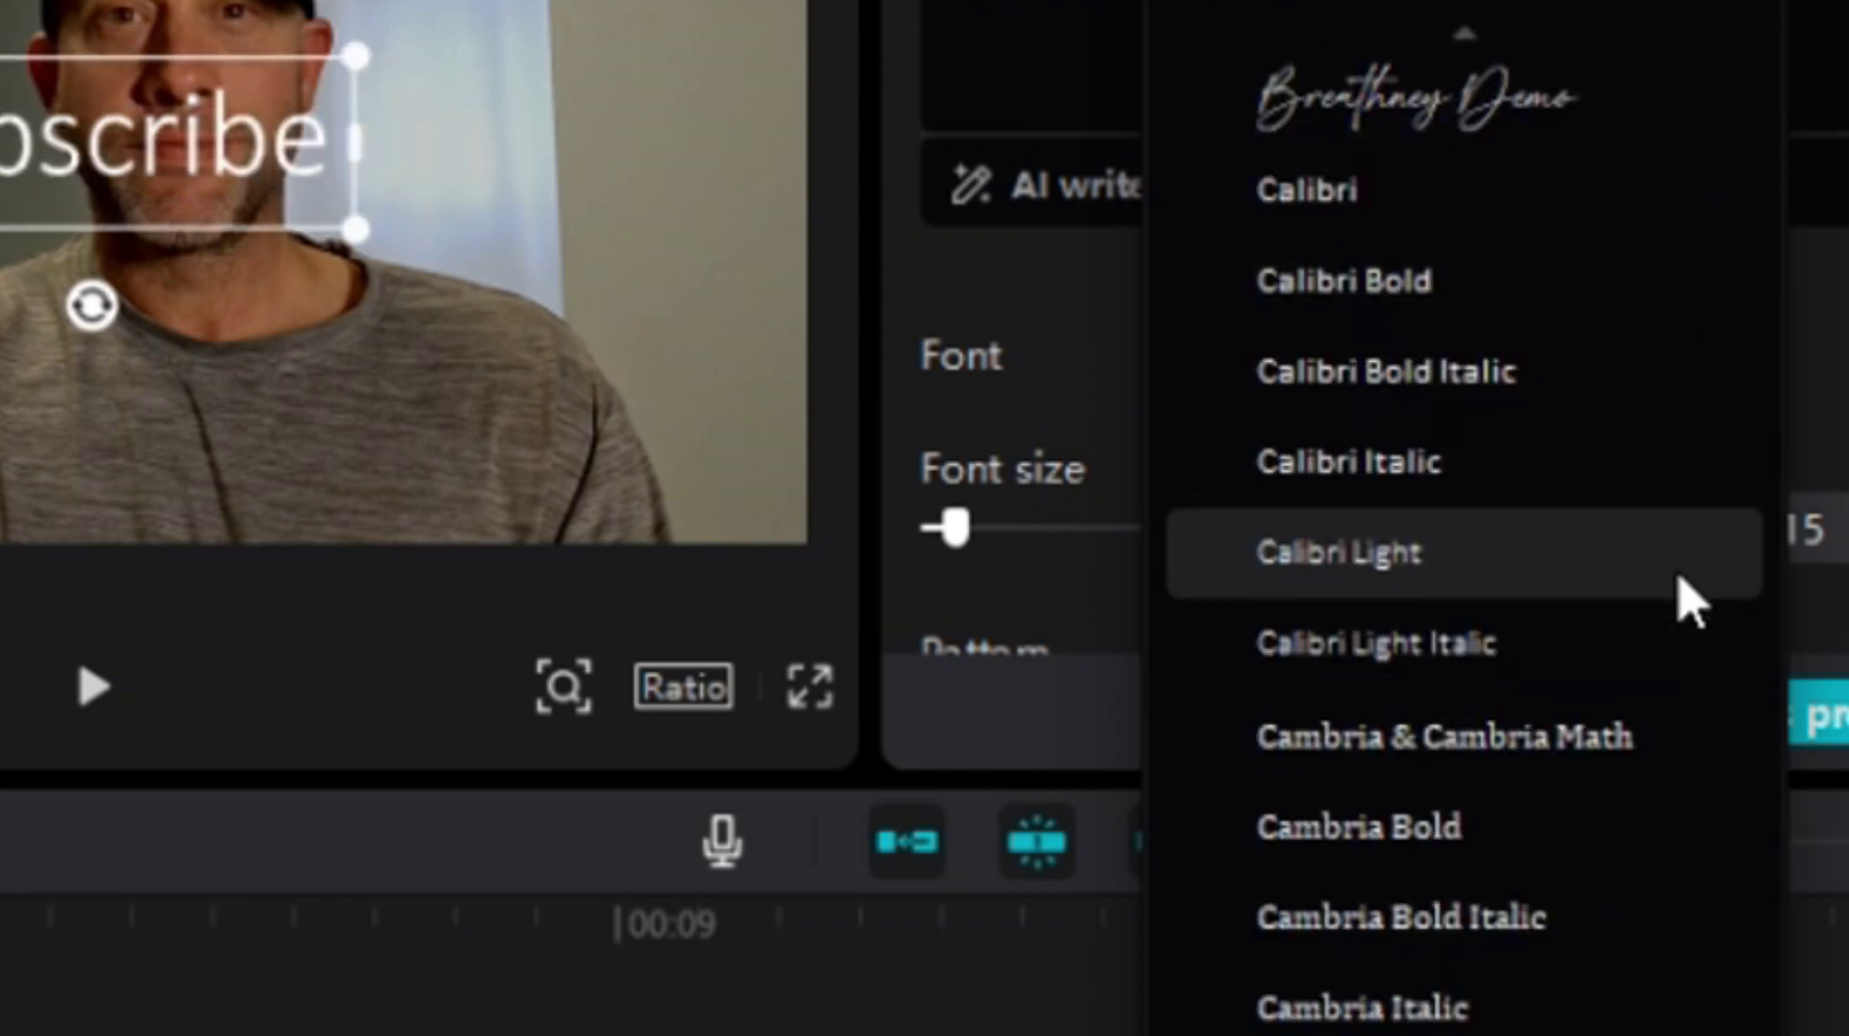
pyautogui.scroll(-10, 1686, 602)
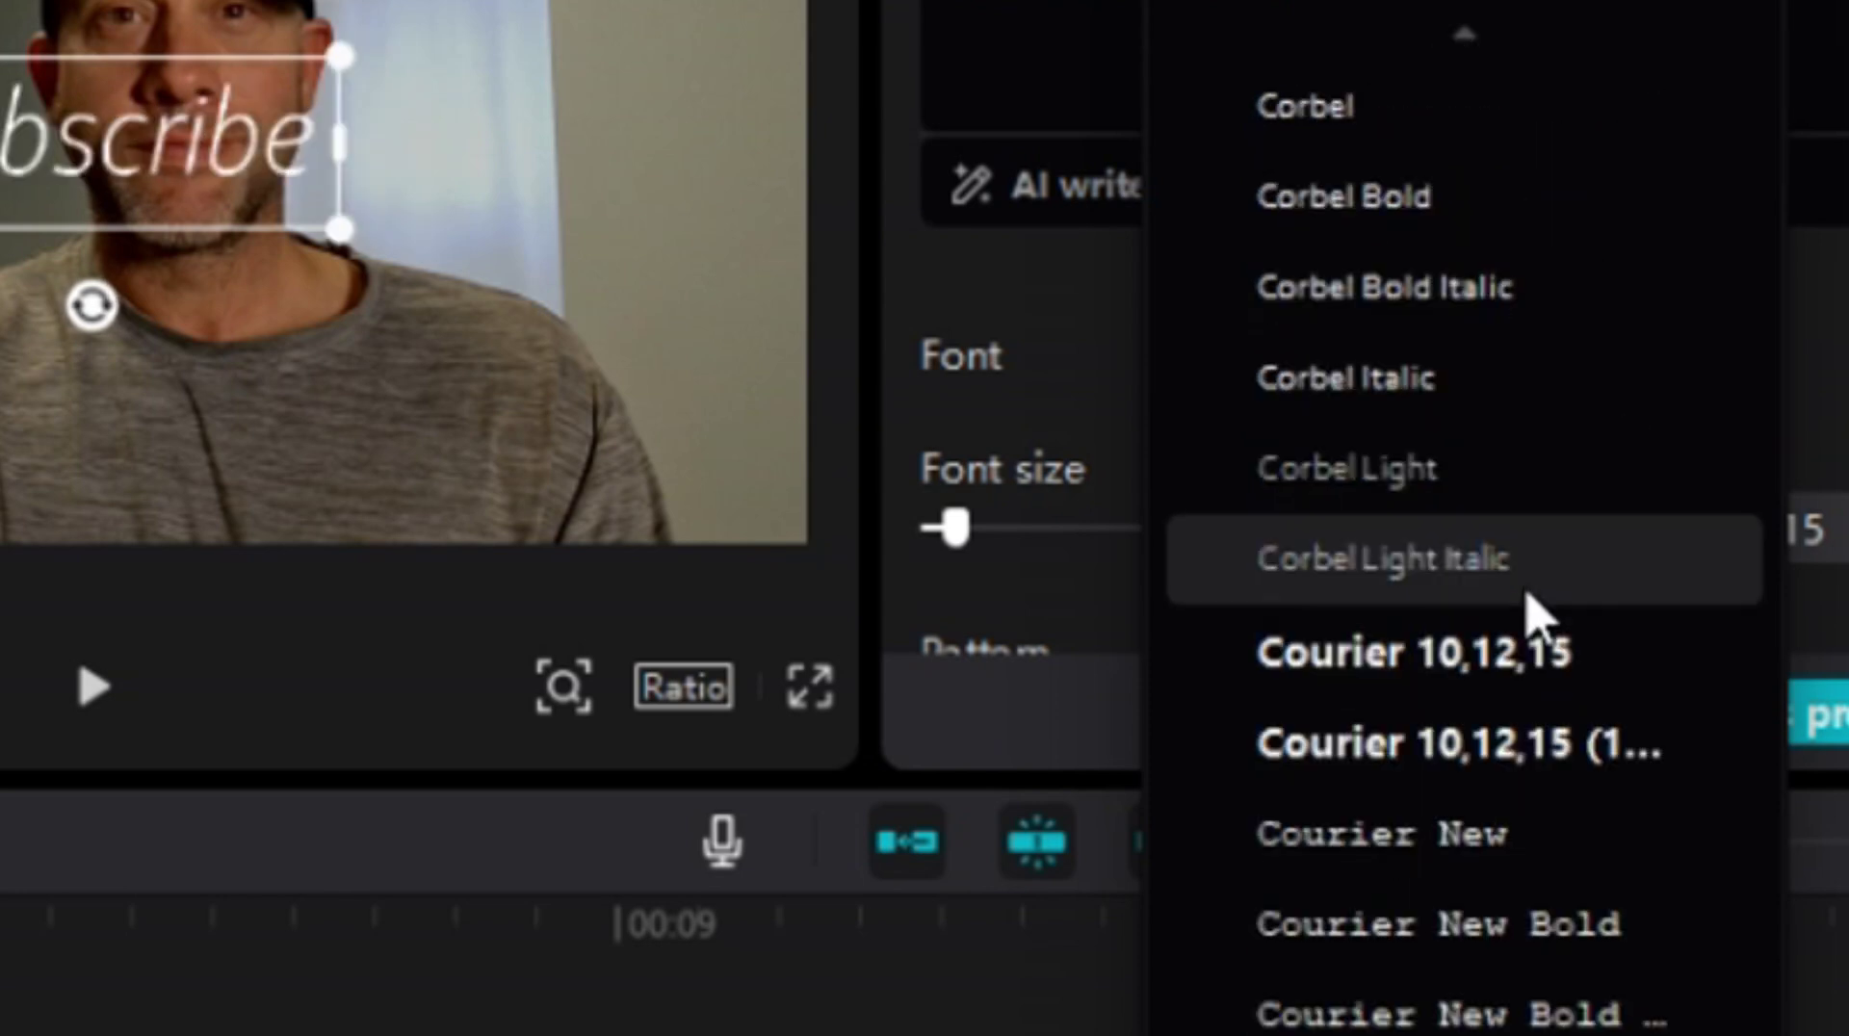
pyautogui.scroll(-5, 1531, 611)
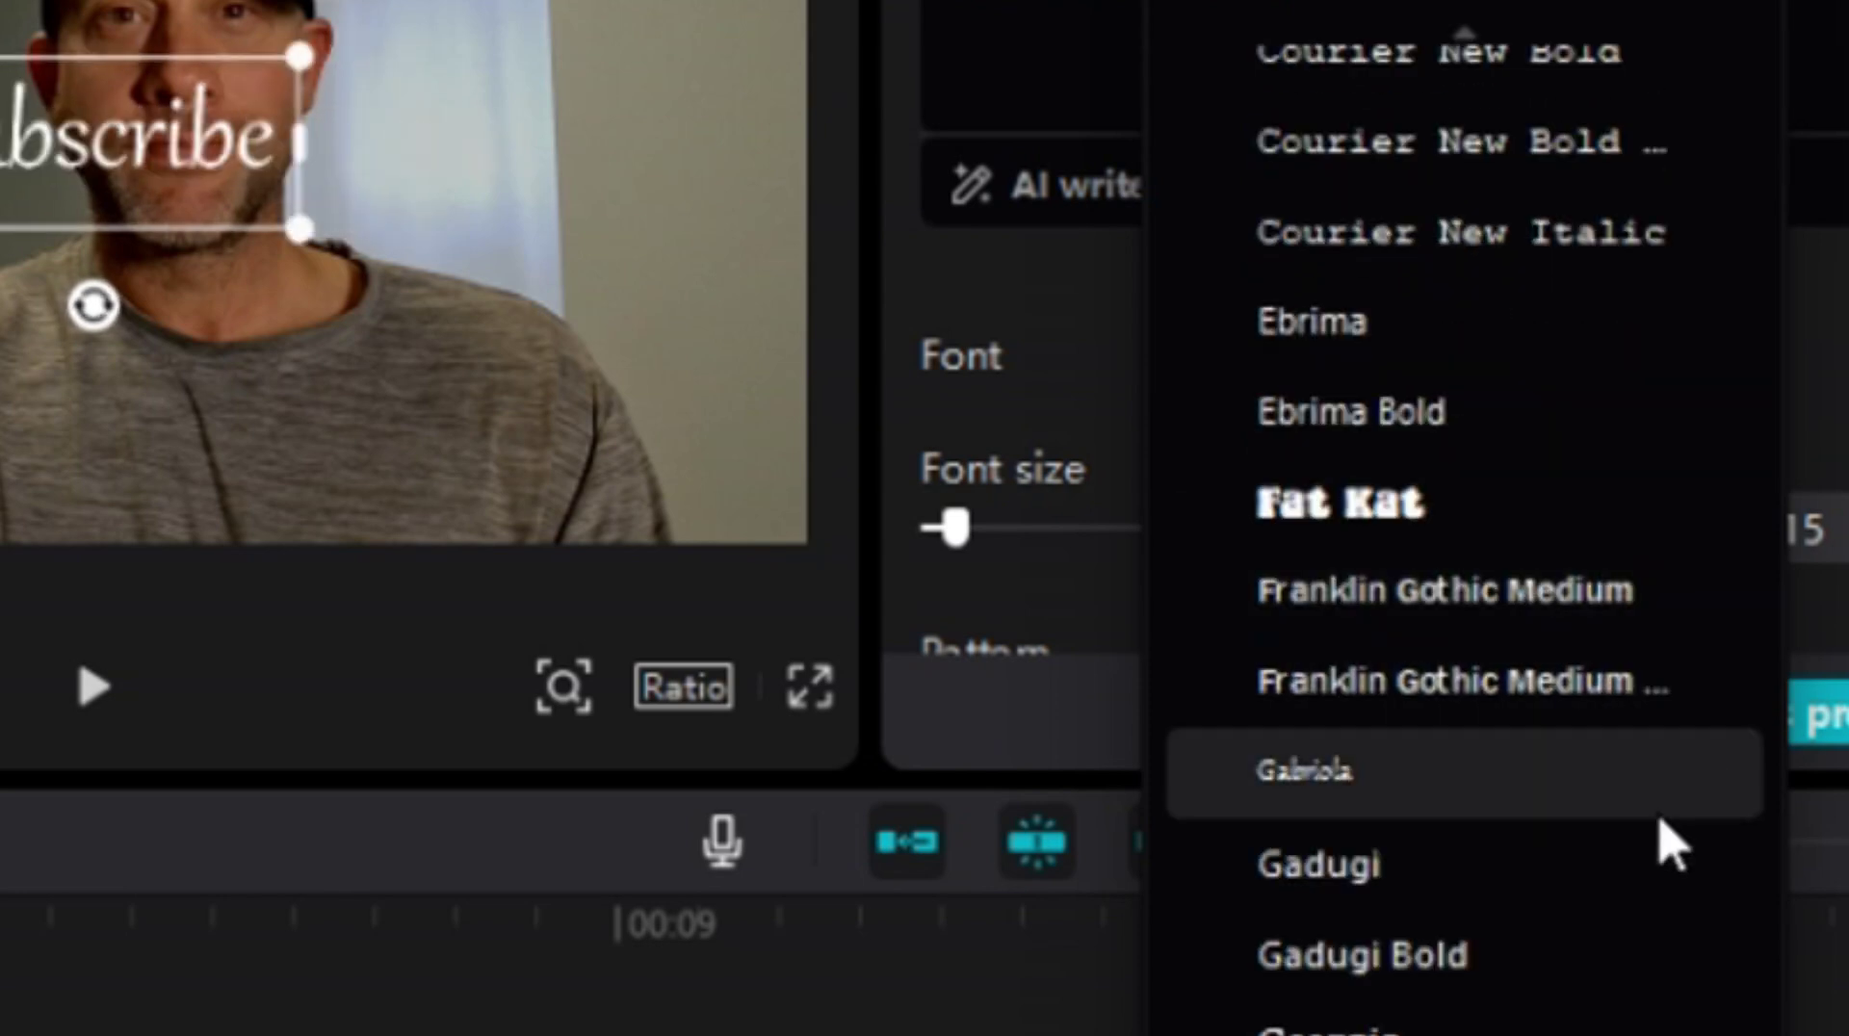
pyautogui.scroll(-10, 1638, 838)
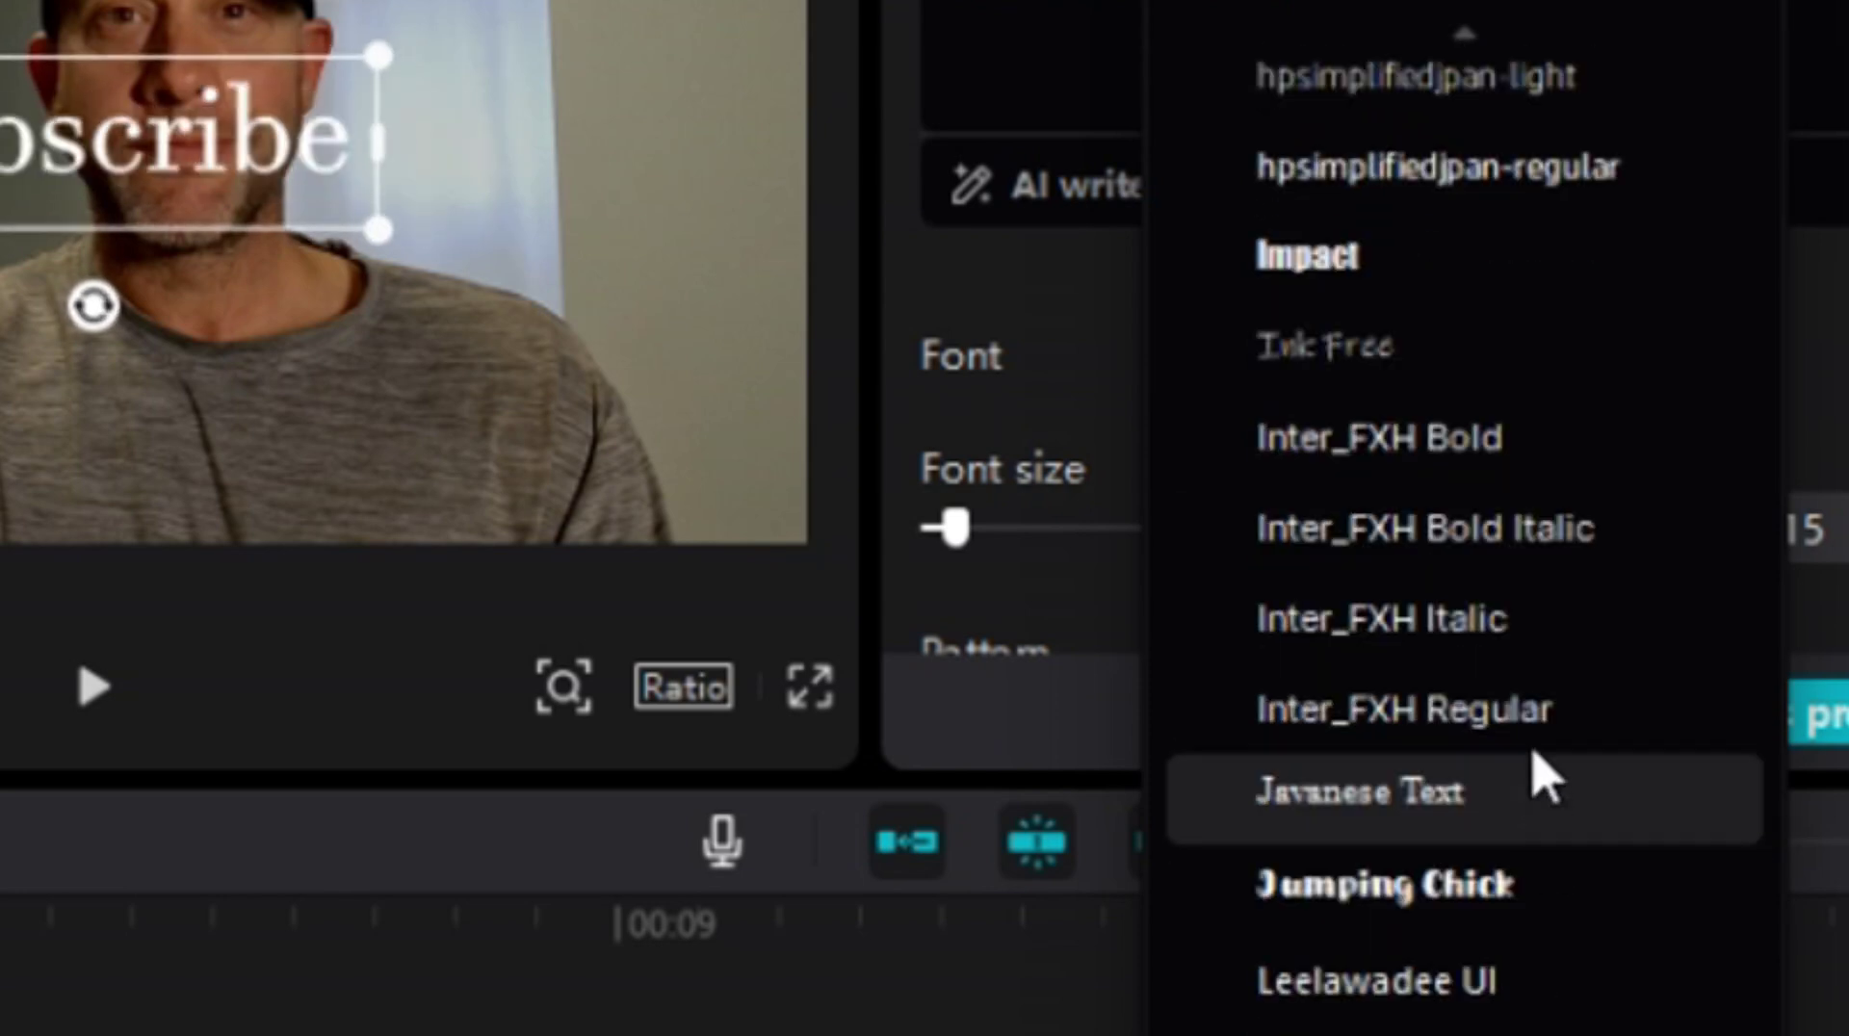
pyautogui.scroll(-3, 1546, 751)
pyautogui.scroll(-6, 1551, 742)
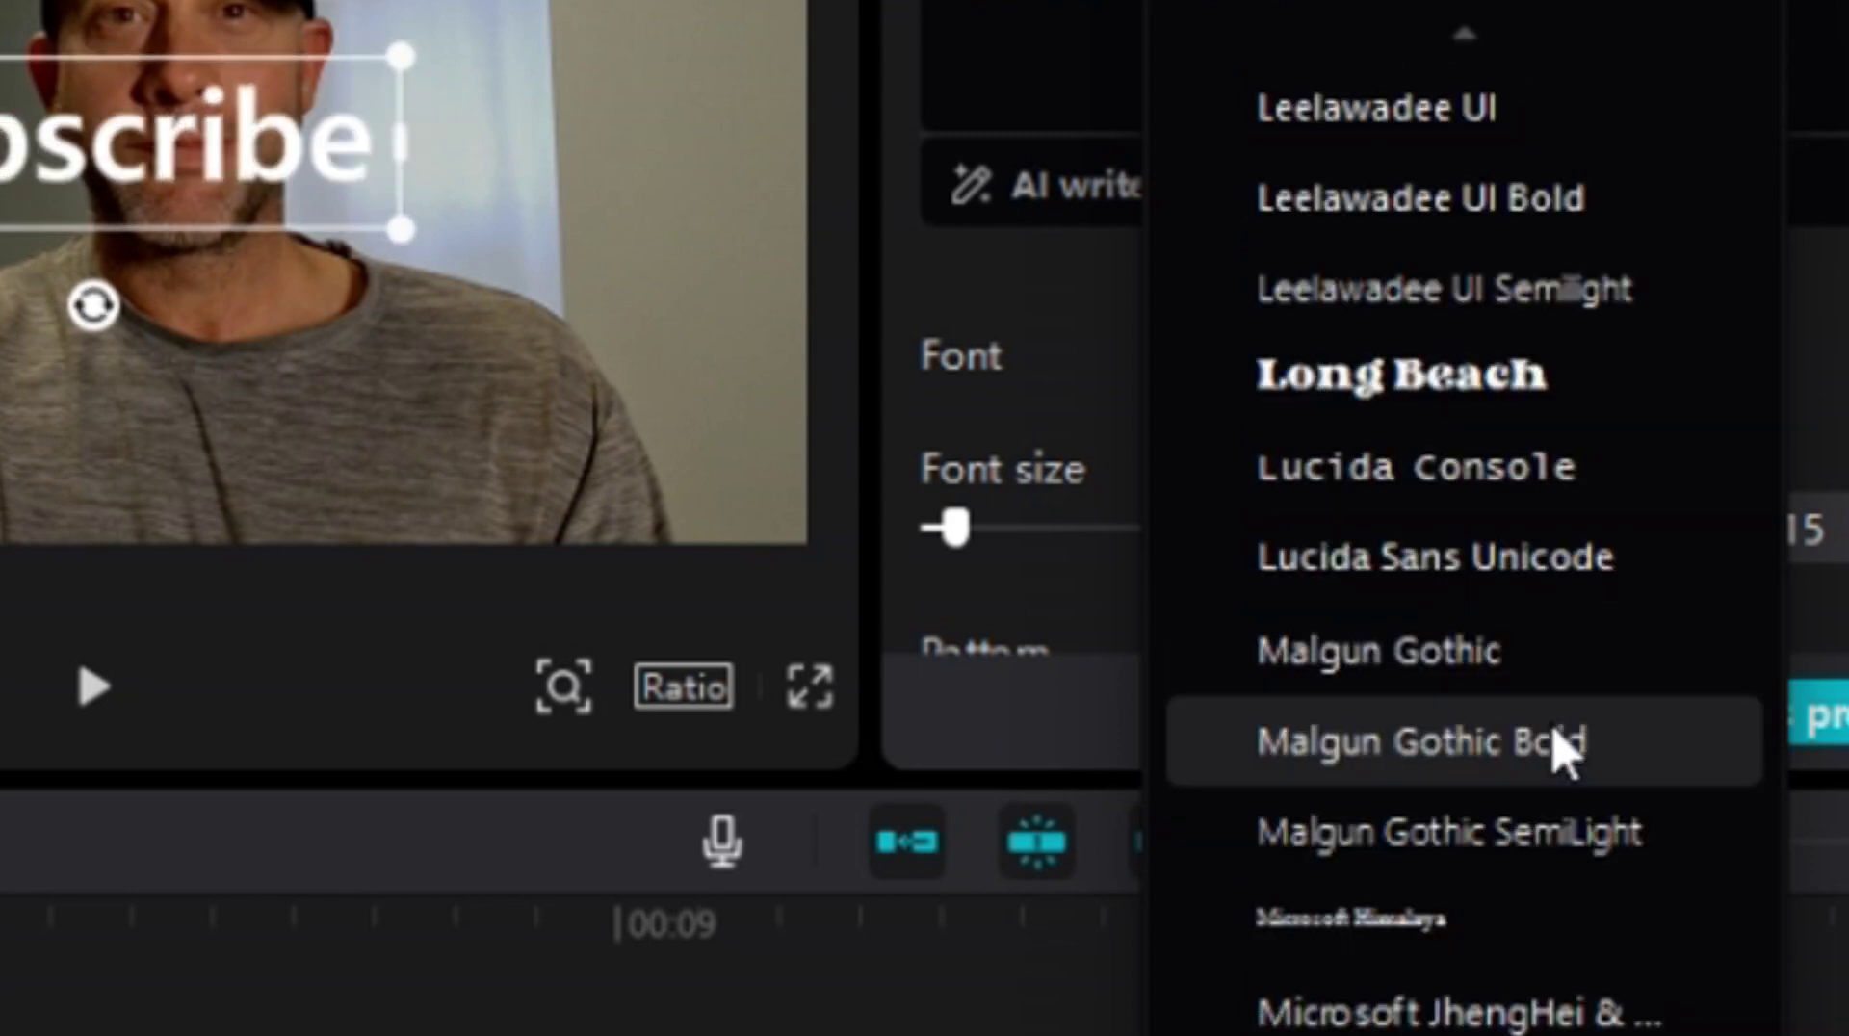
pyautogui.scroll(3, 1609, 690)
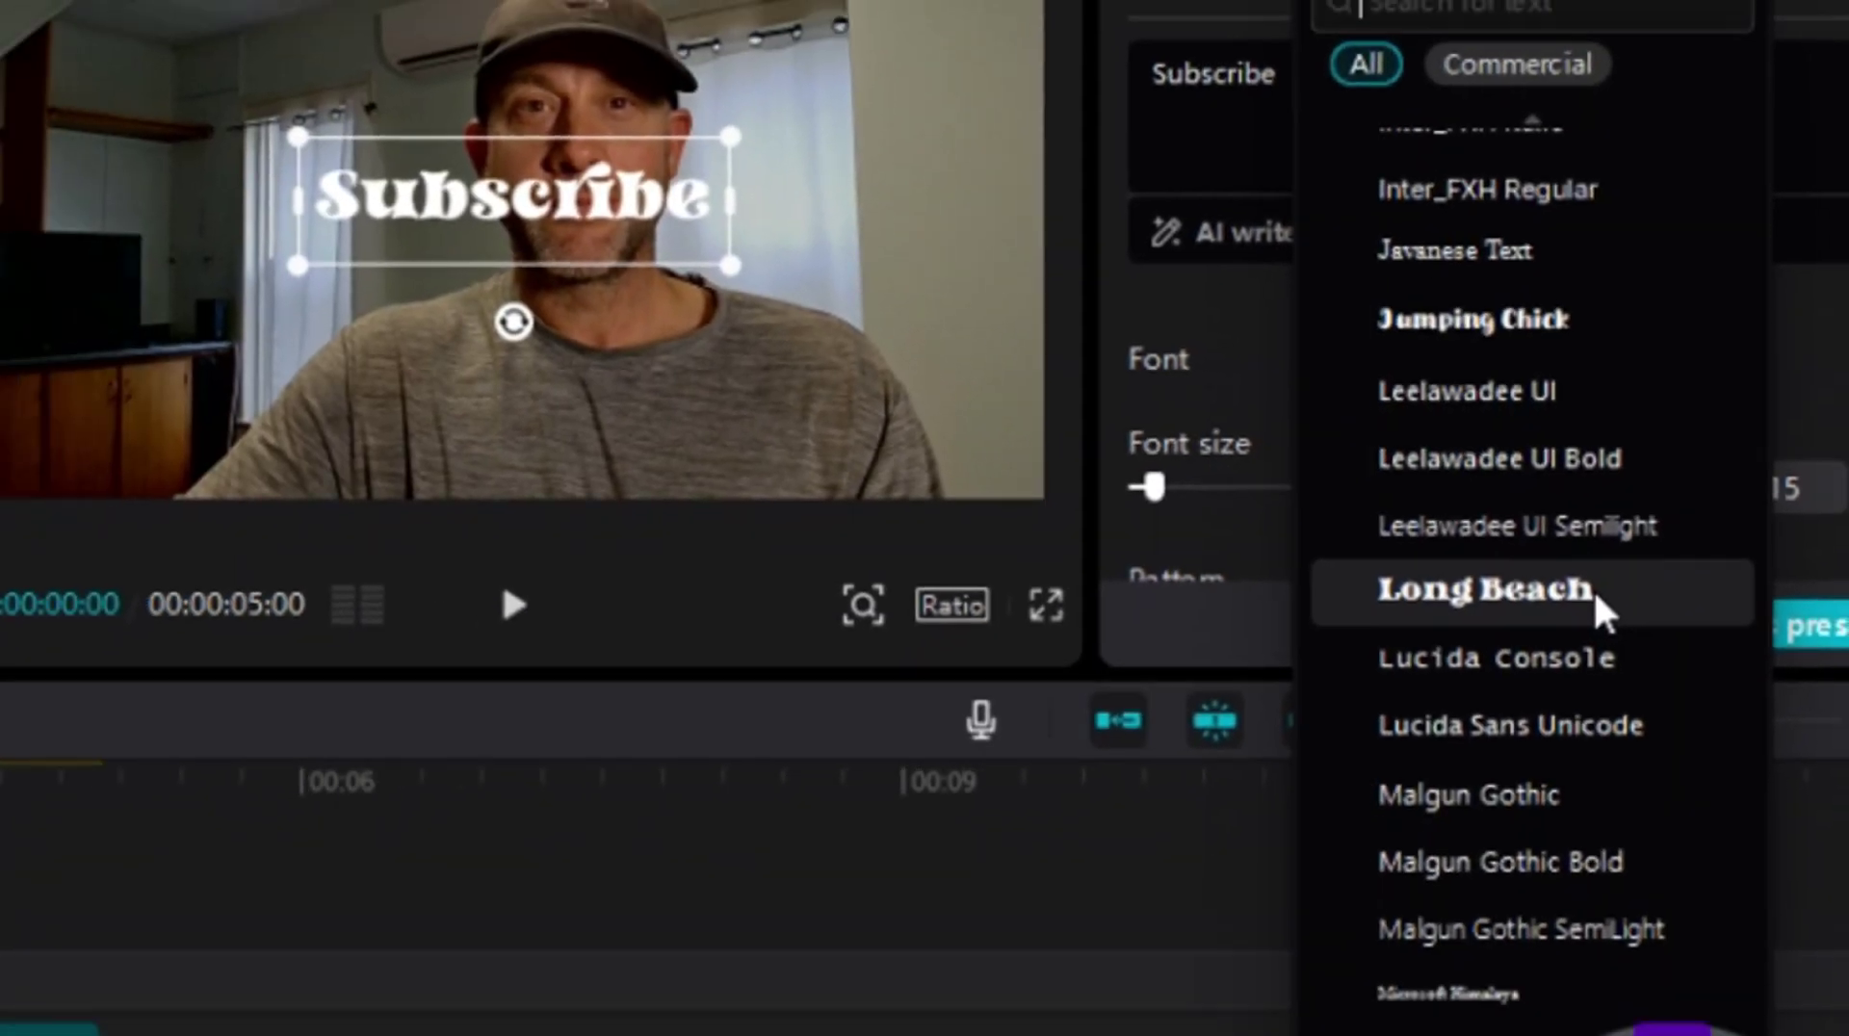
pyautogui.click(1561, 665)
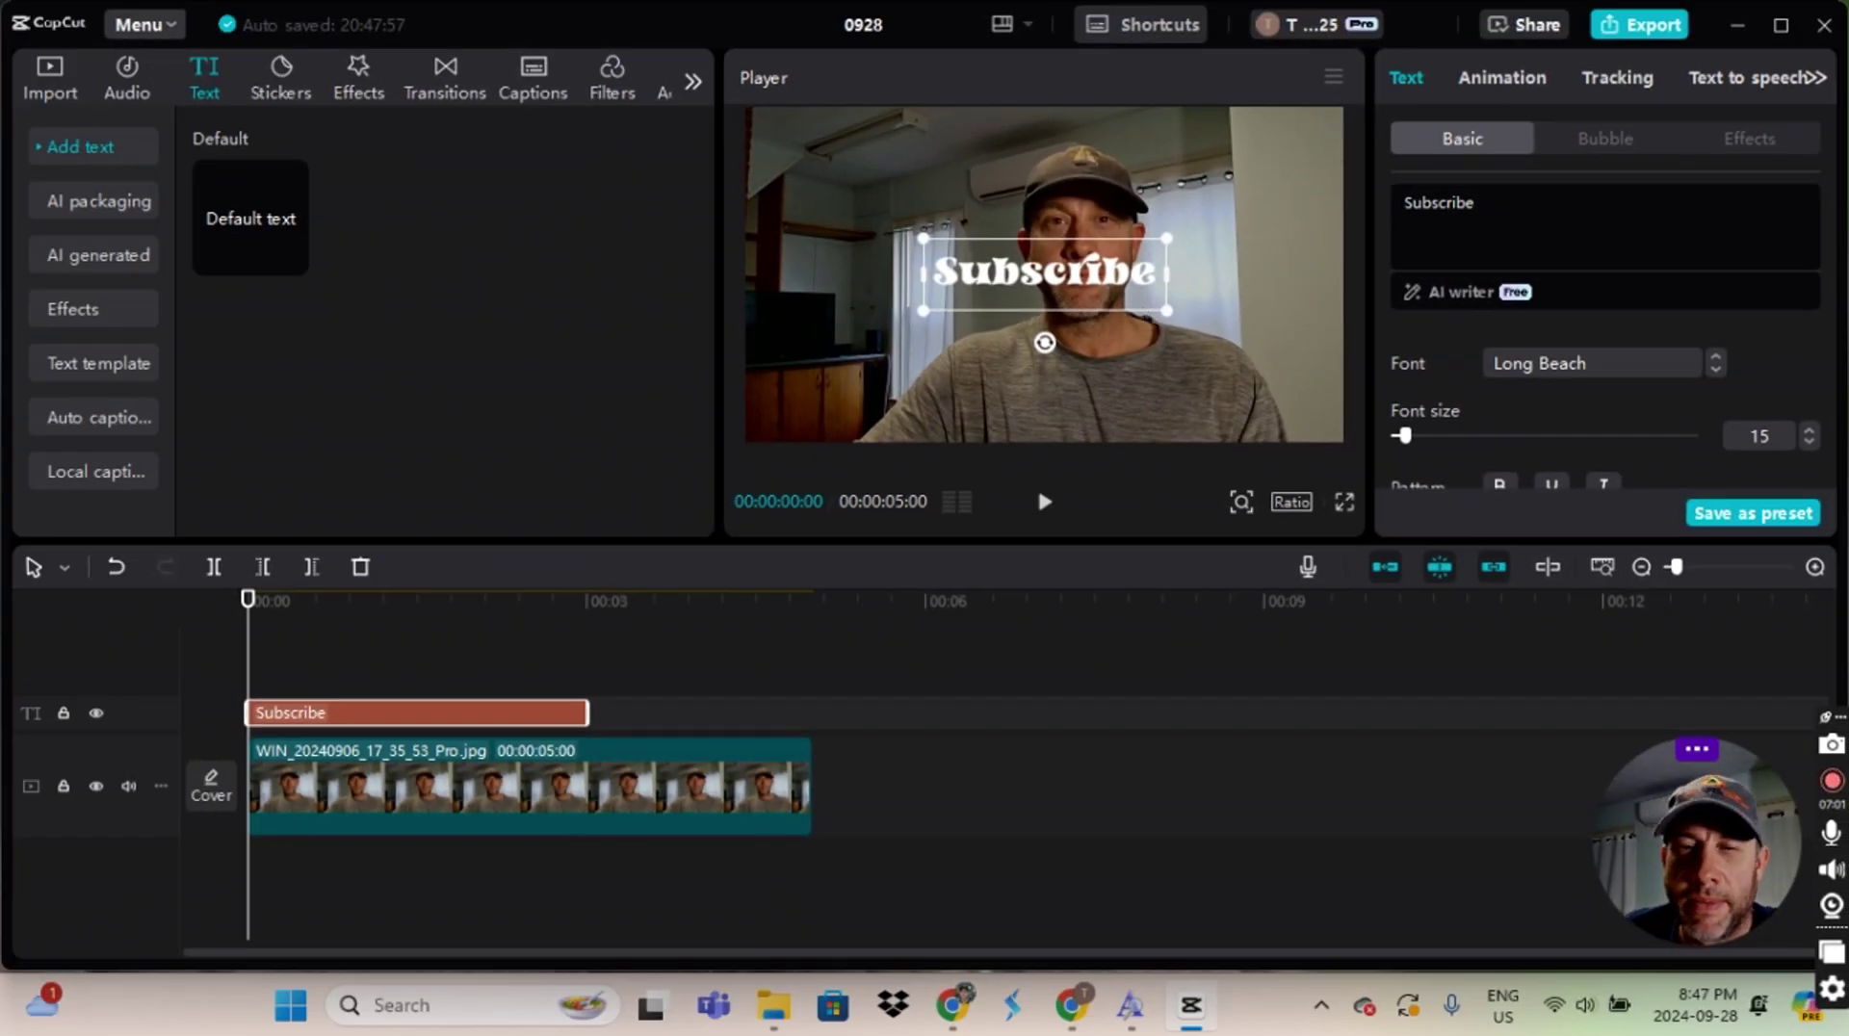
# Step: Apply the red-and-white outlined Aa preset, enlarge the Subscribe title and place it low on the photo
pyautogui.moveTo(1114, 266); pyautogui.dragTo(1303, 285)
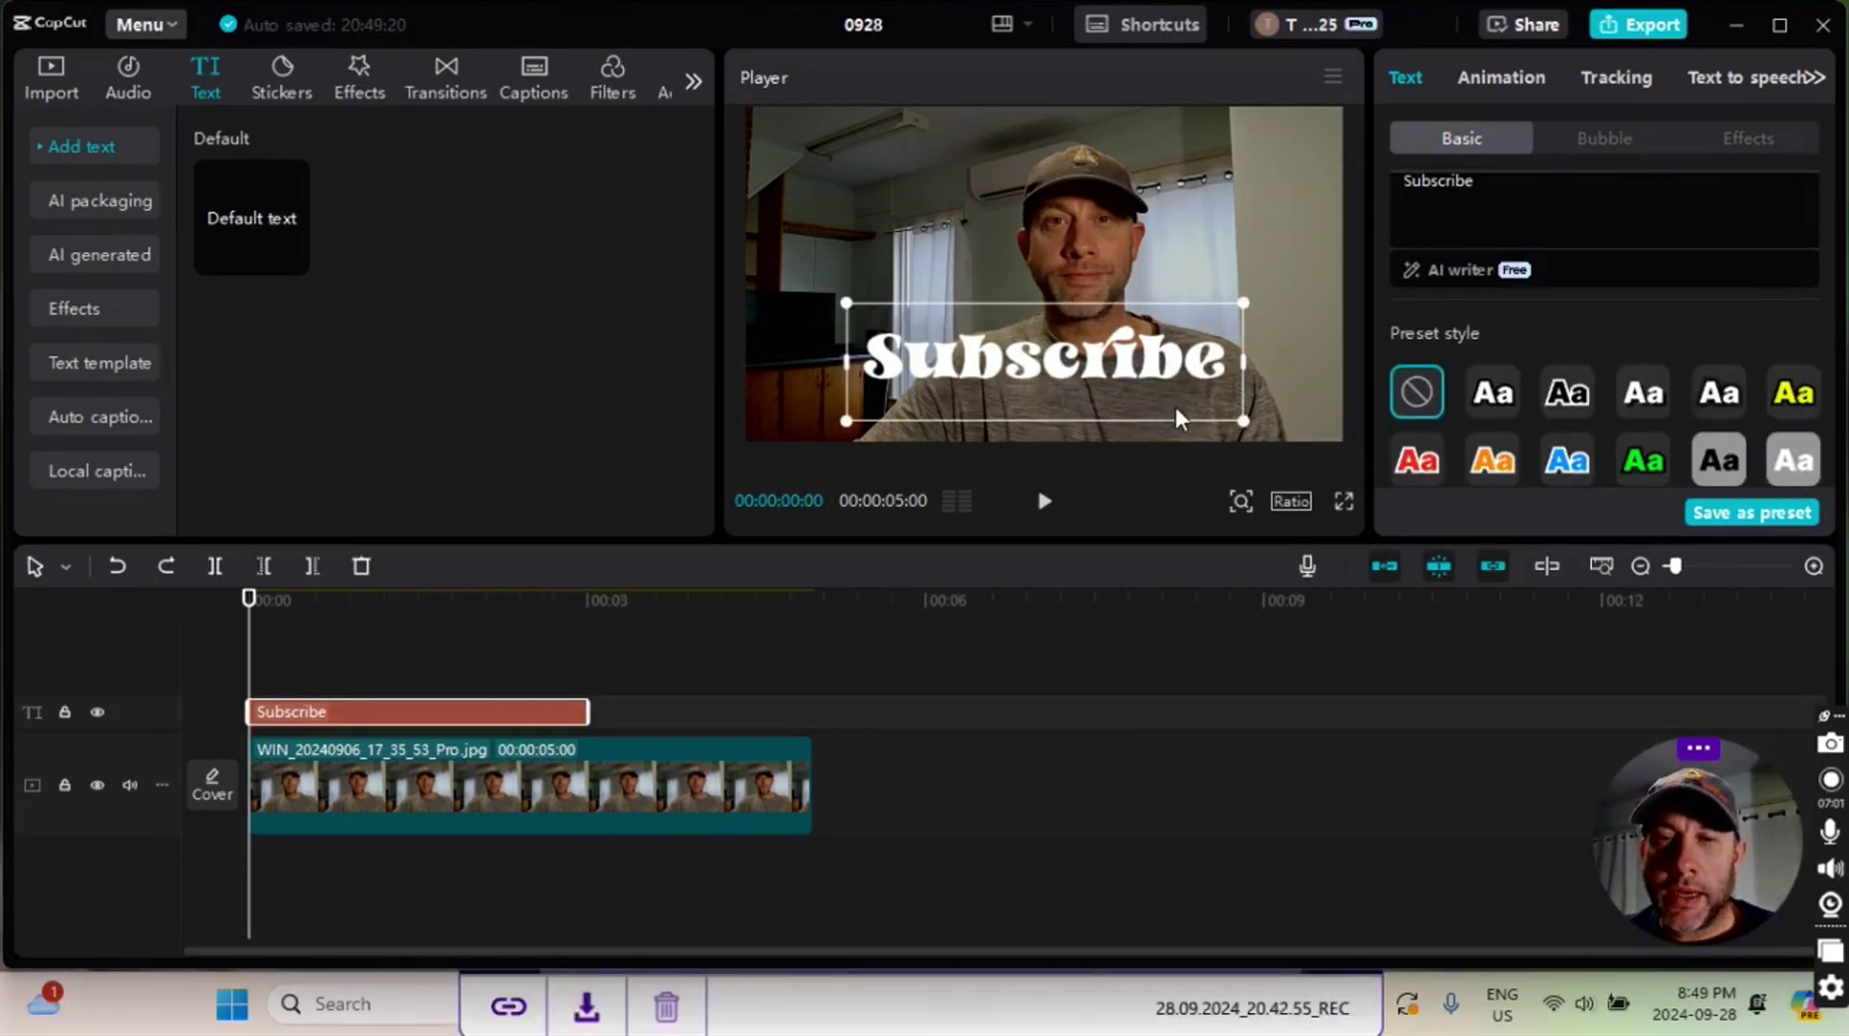
pyautogui.click(1419, 466)
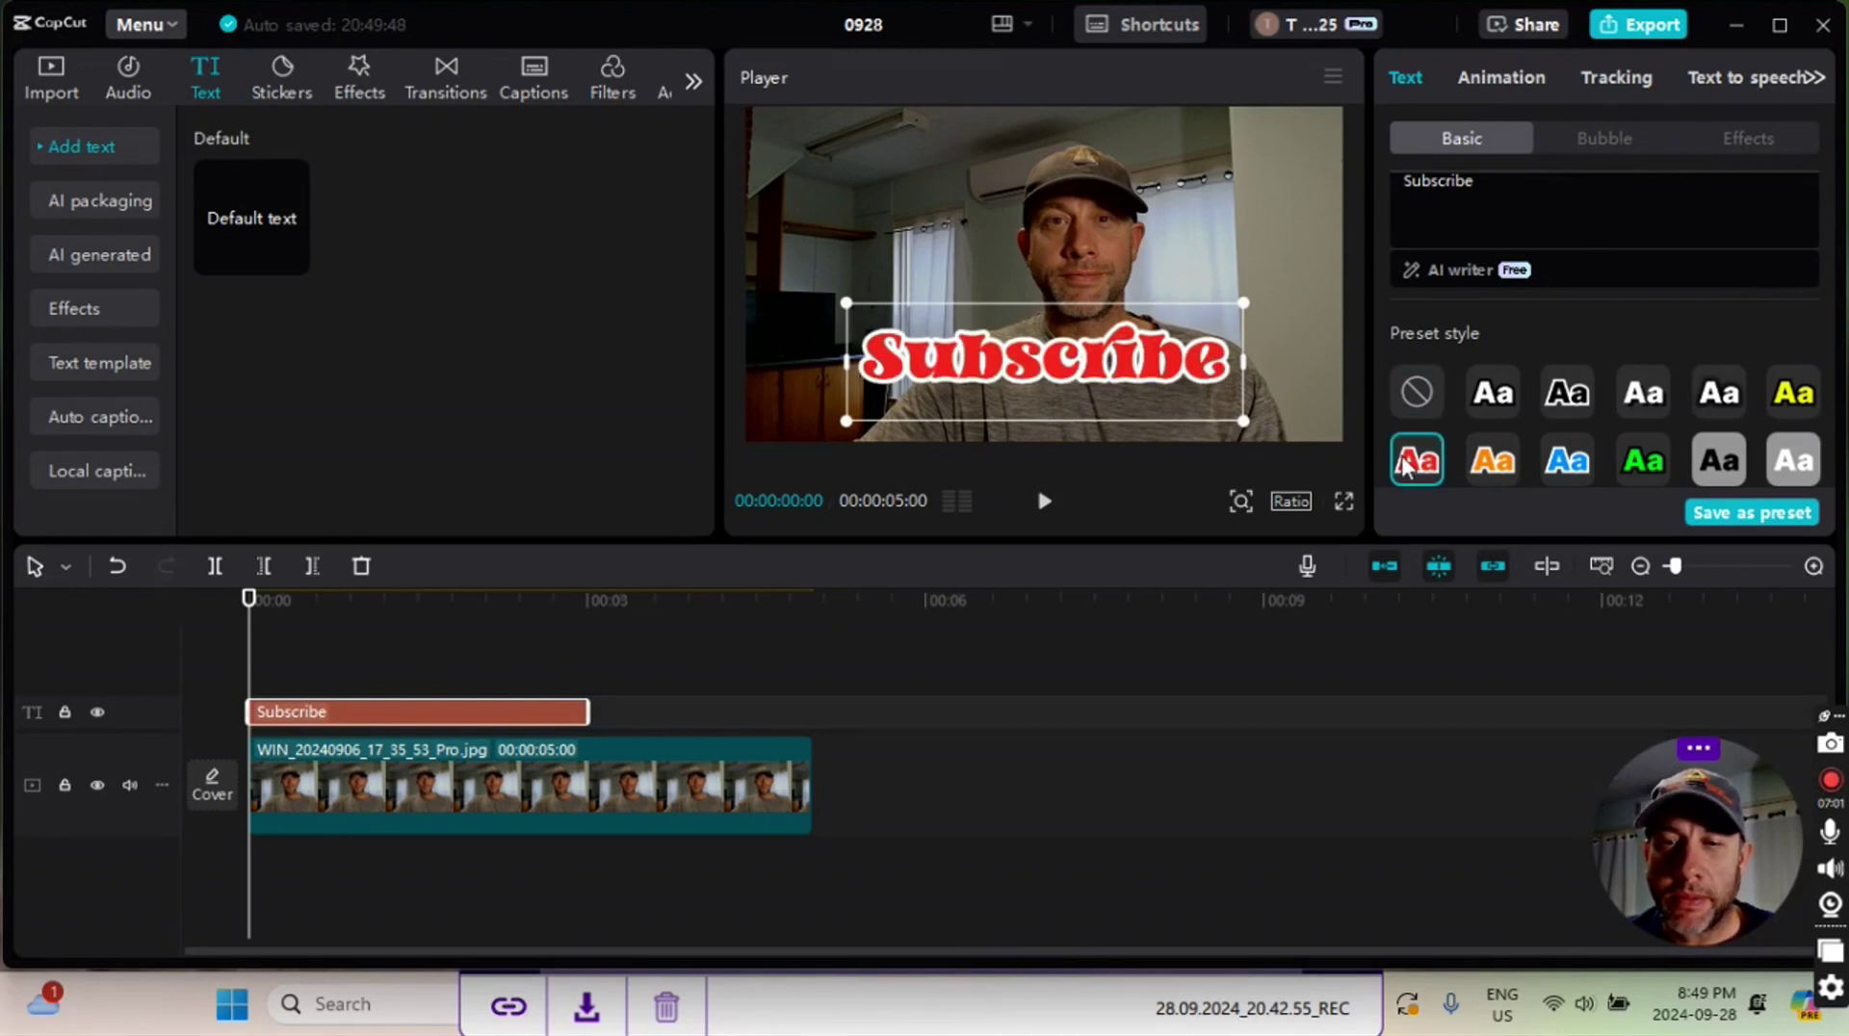
pyautogui.moveTo(1248, 420); pyautogui.dragTo(1290, 431)
pyautogui.moveTo(1218, 375); pyautogui.dragTo(1224, 411)
pyautogui.click(1283, 279)
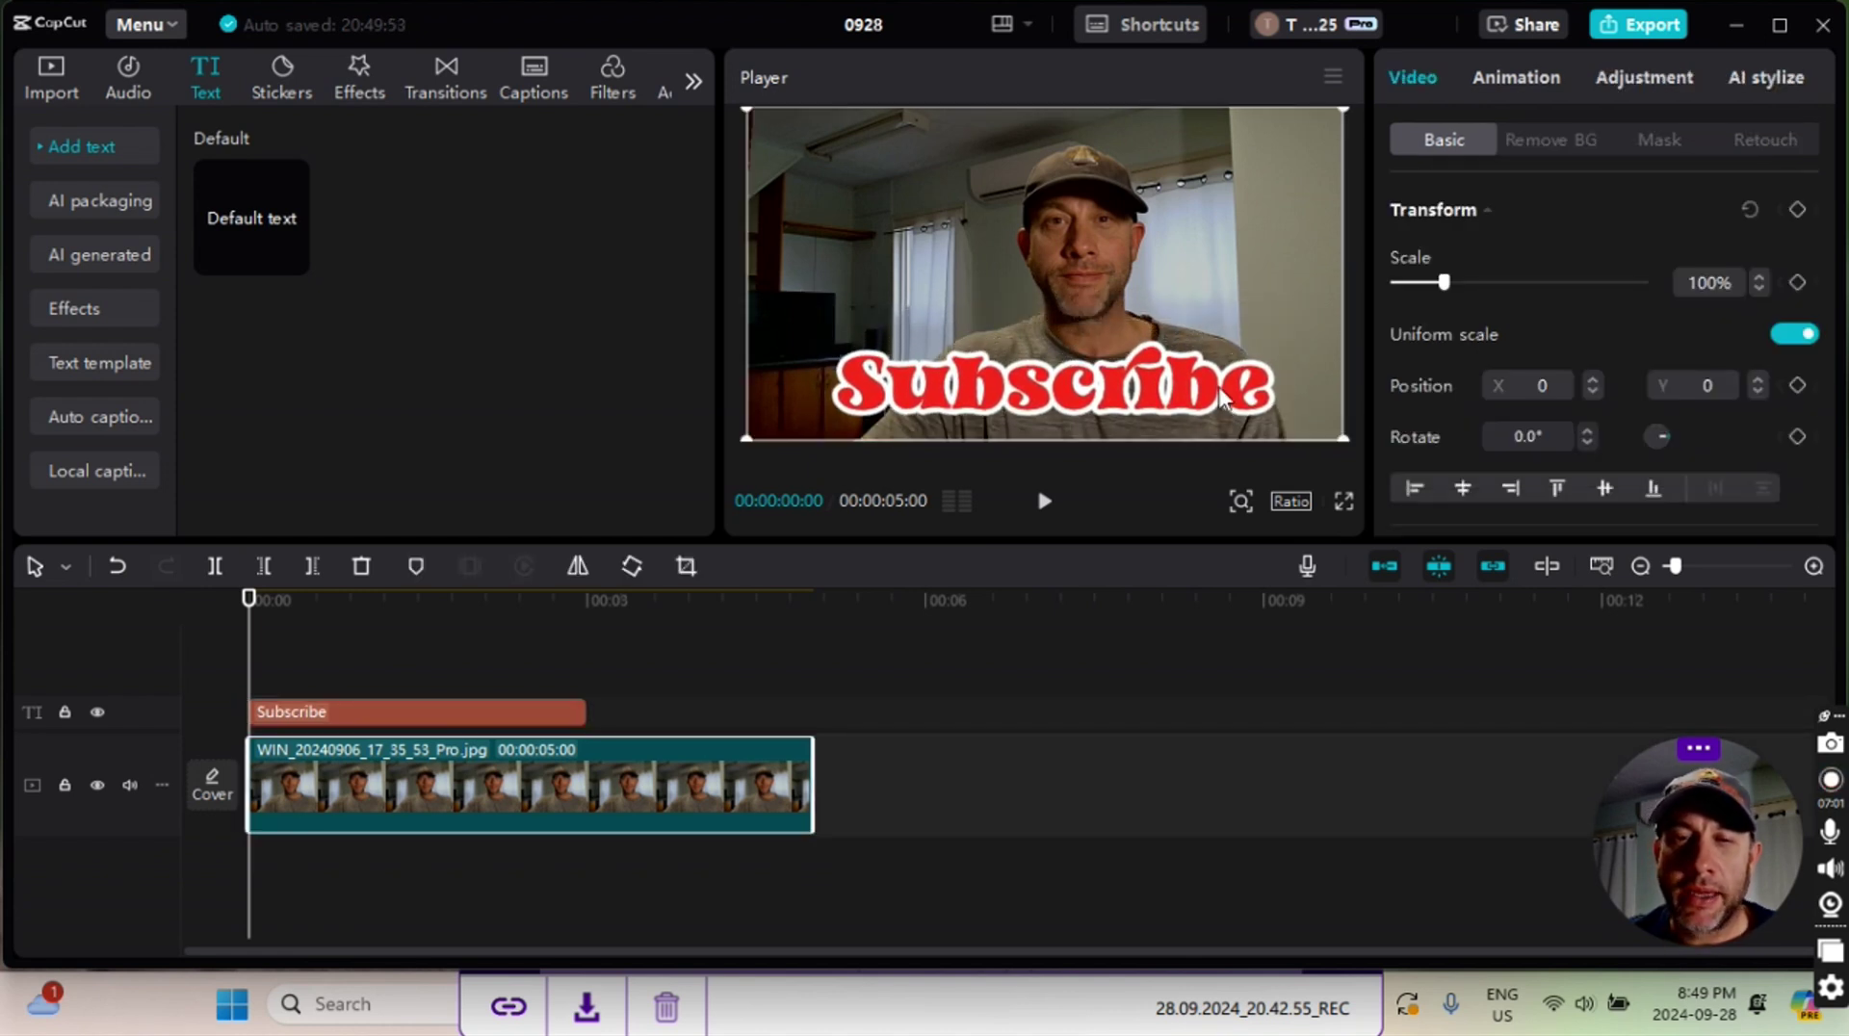